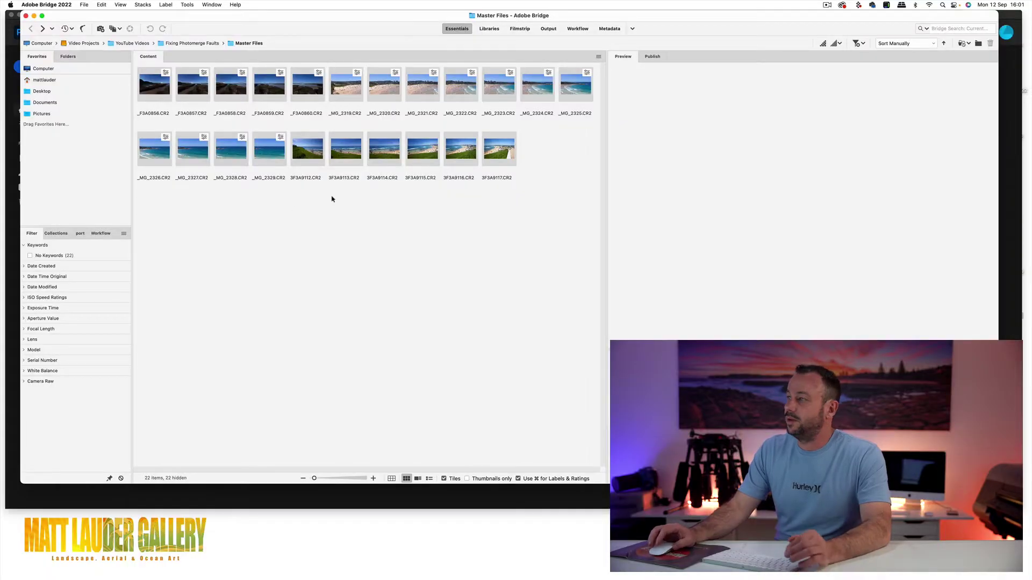
Select night frames _F3A0856 through _F3A0860 in Bridge and send them to Camera Raw.
click(310, 93)
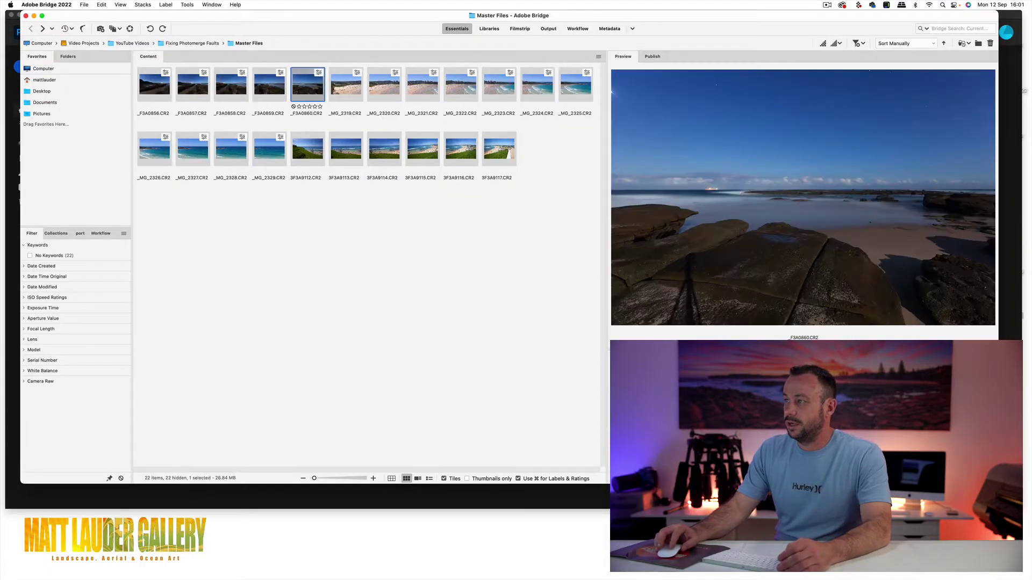
shift+click(162, 89)
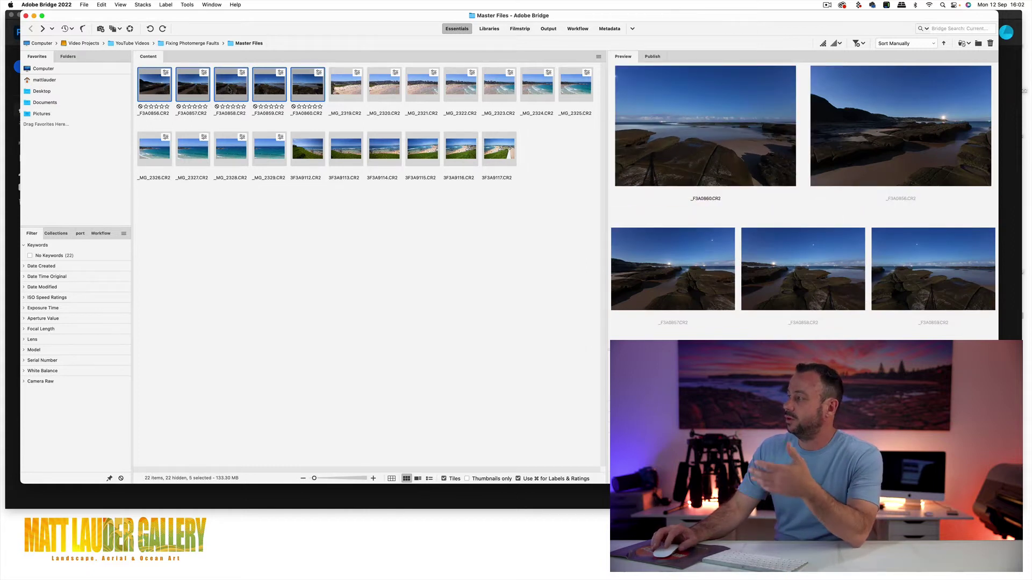
key(super+Tab)
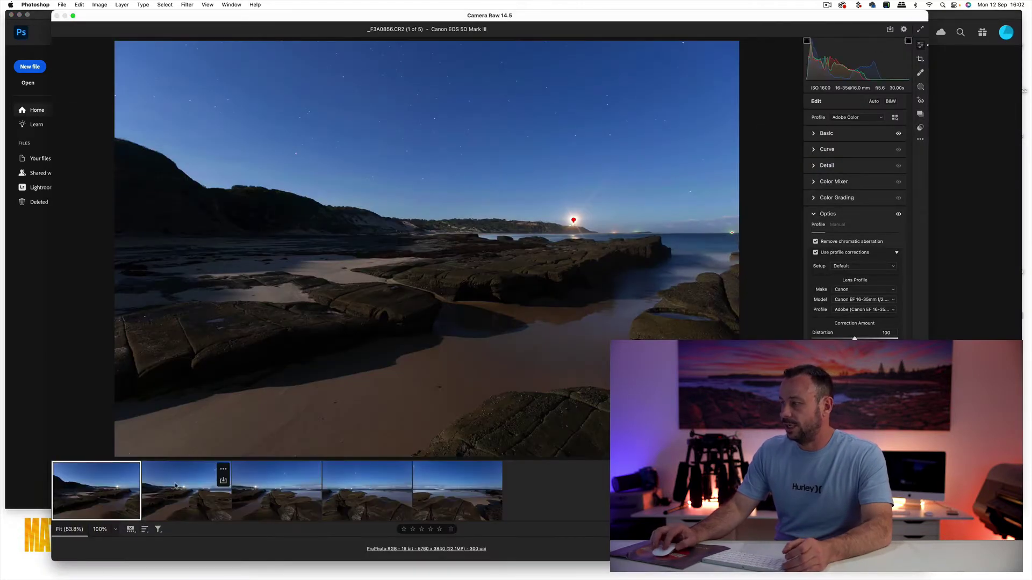
Review the second through fifth night frames, ending on _F3A0860.
click(175, 485)
click(262, 494)
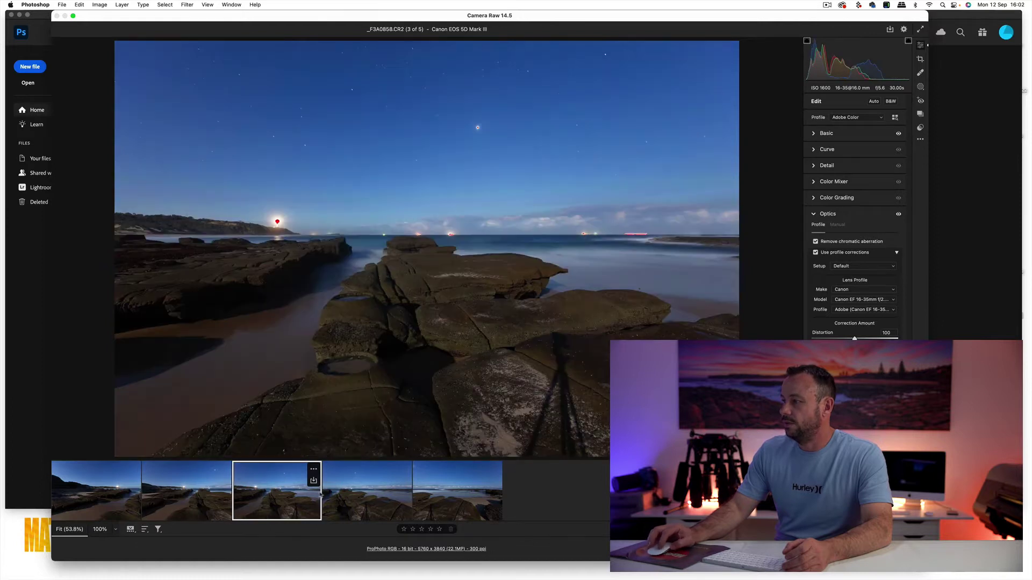
click(354, 495)
click(424, 495)
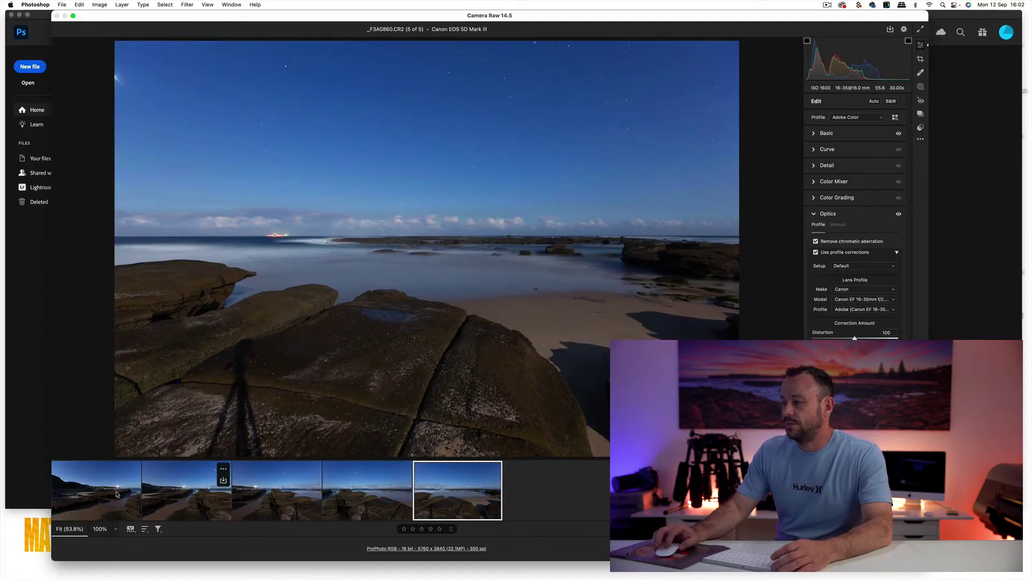
Select all five frames and expand the Basic panel for shared white balance and tone.
key(super+a)
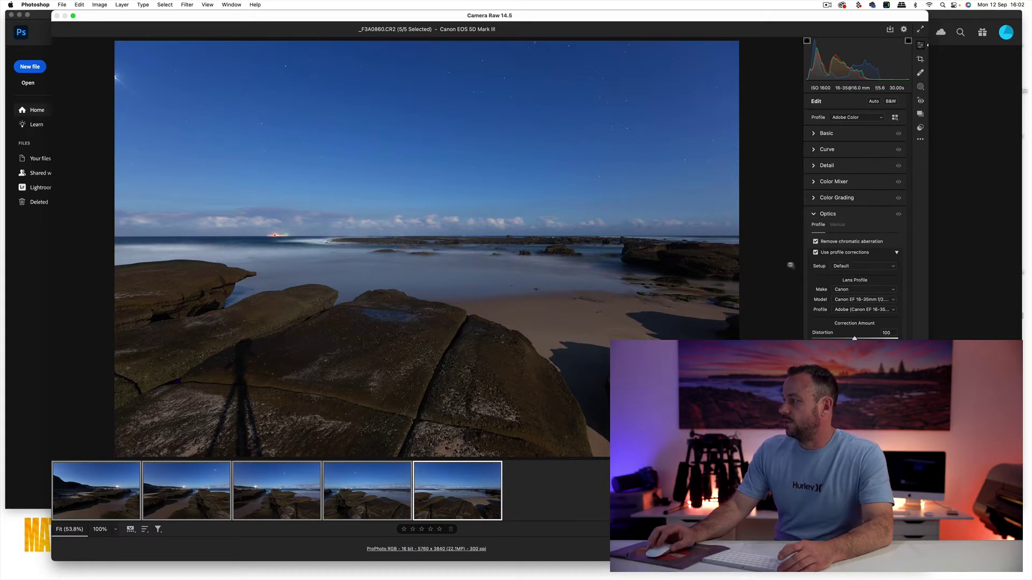
click(814, 135)
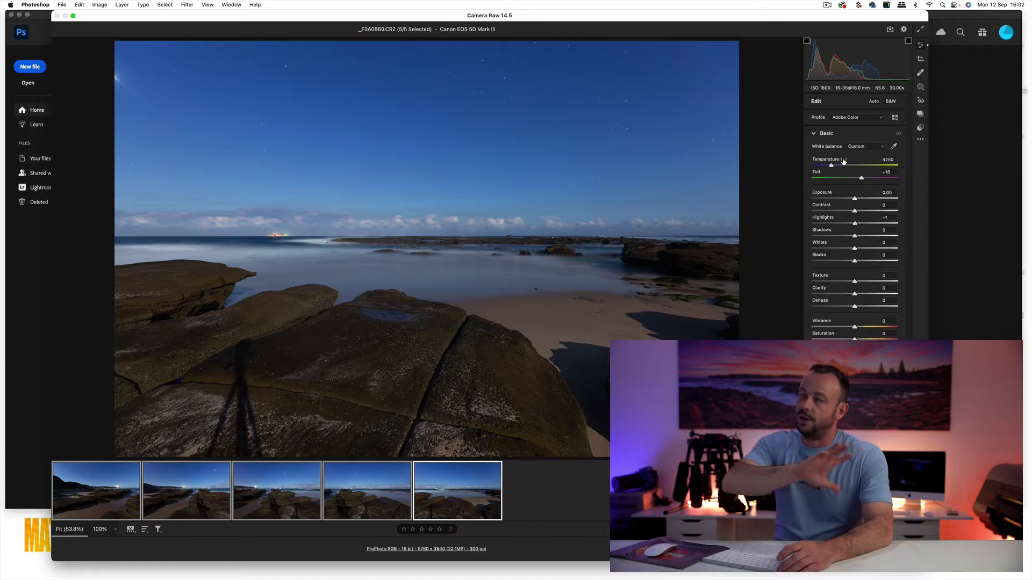
mouse_move(839, 163)
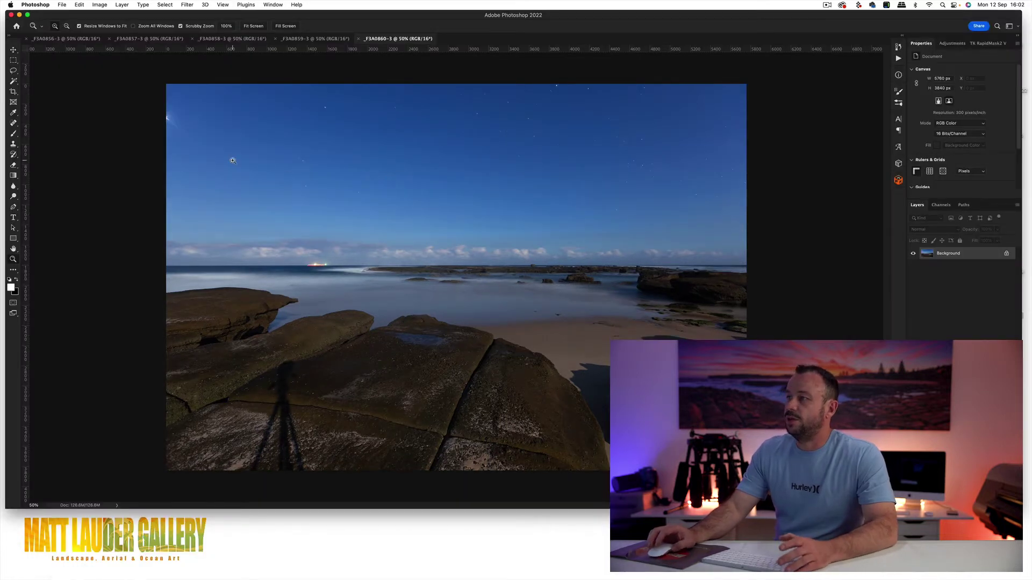
Stitch the five open frames with File > Automate > Photomerge using the Auto layout.
click(63, 5)
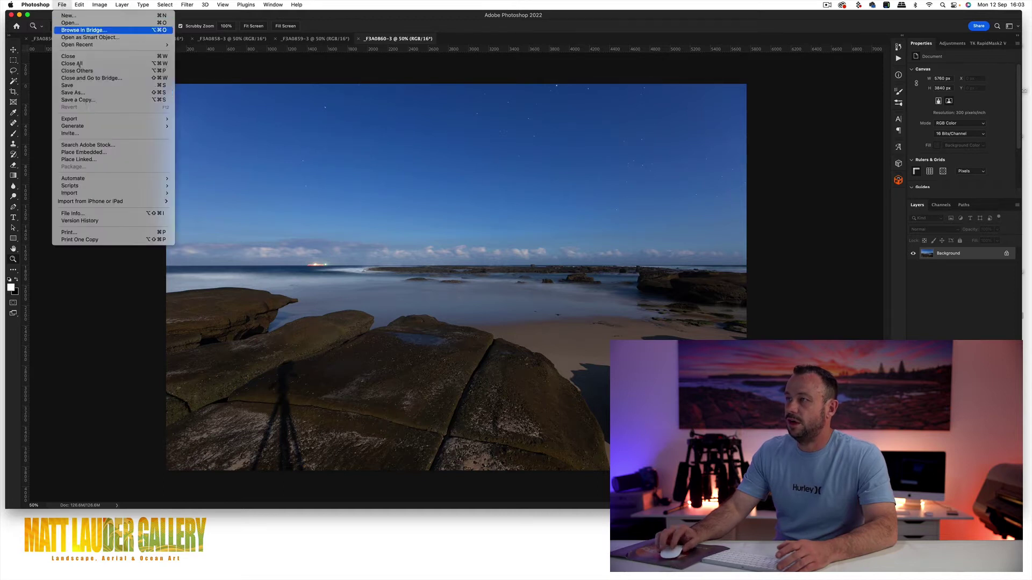
mouse_move(164, 178)
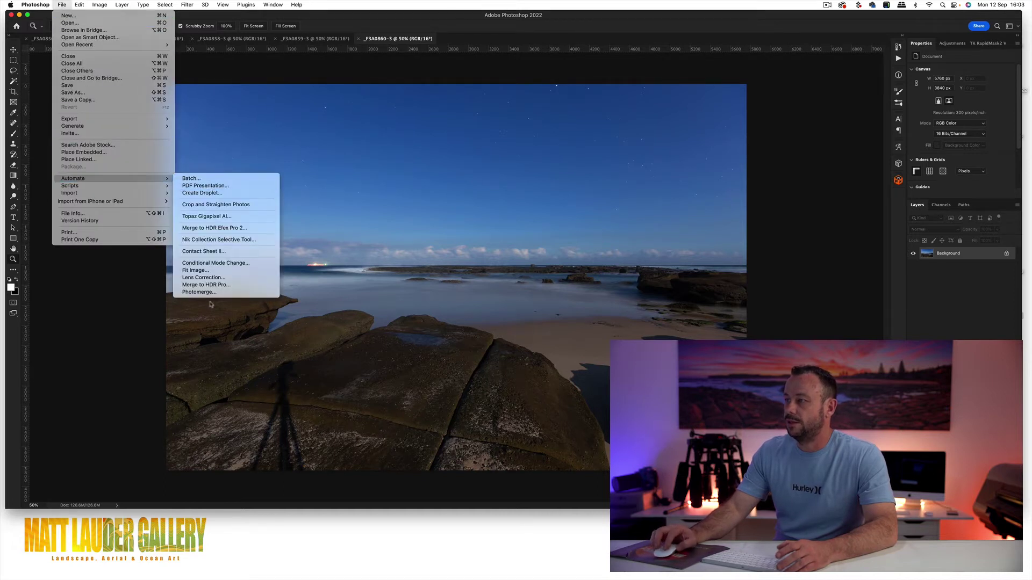
click(405, 269)
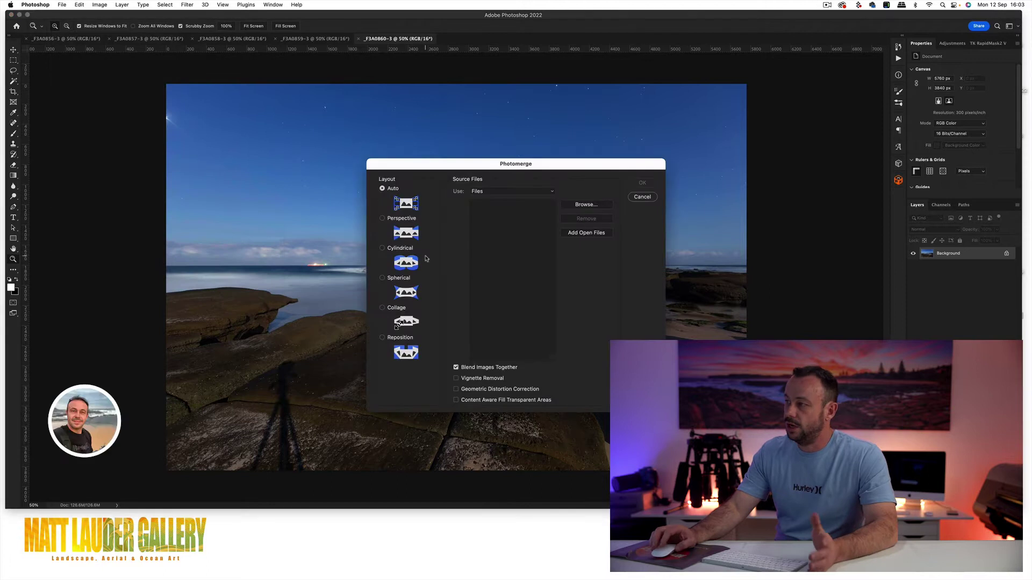
click(586, 236)
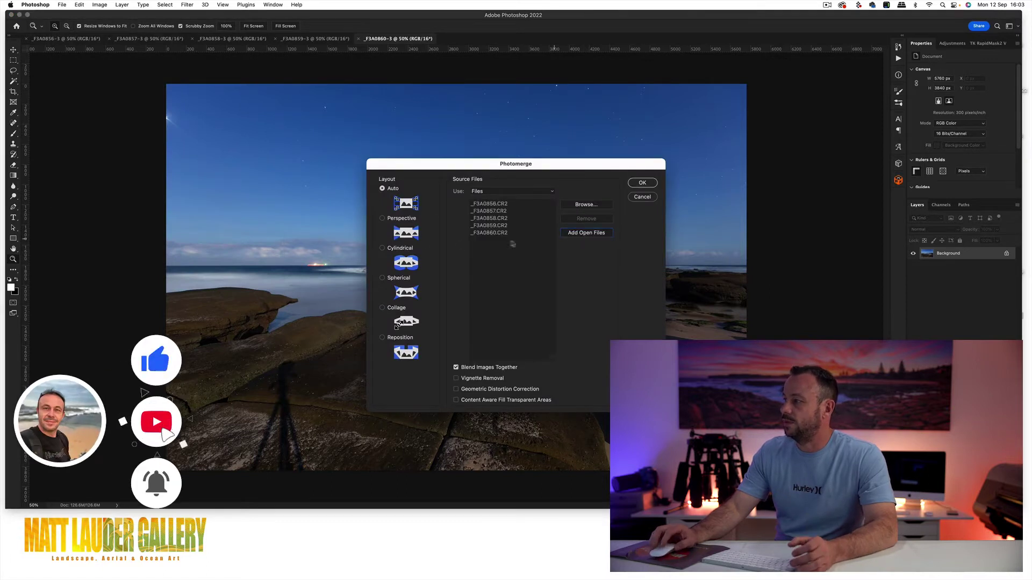
click(643, 182)
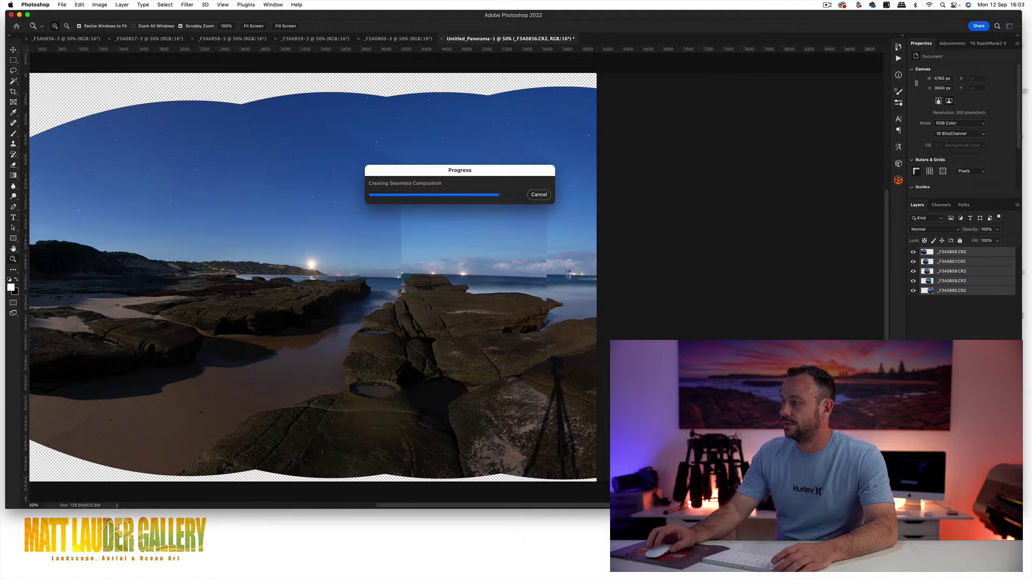
Zoom in and pan along the Auto panorama's horizon checking for seams, then zoom back out.
drag(433, 275, 436, 275)
drag(334, 274, 468, 274)
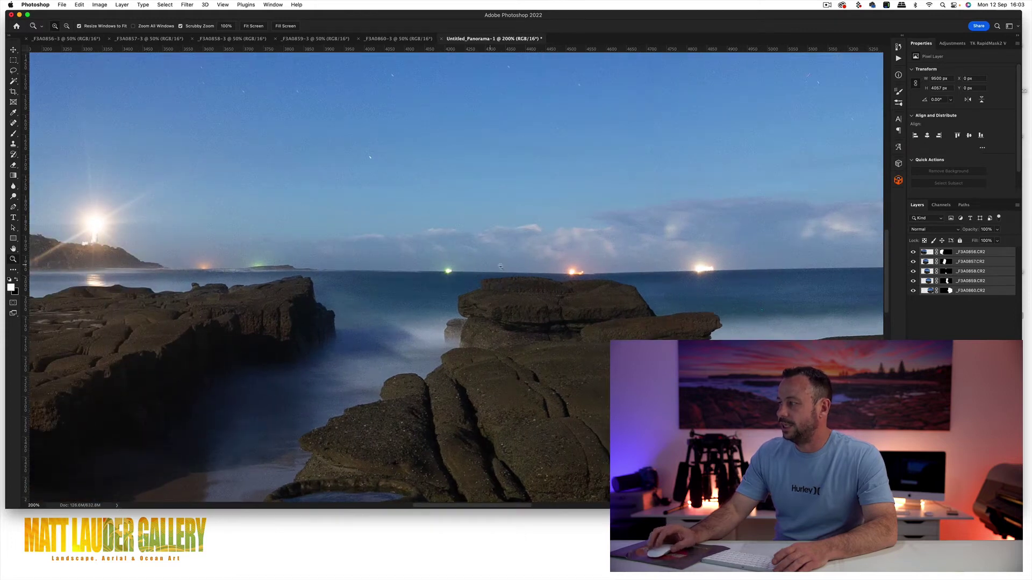
drag(604, 273, 399, 258)
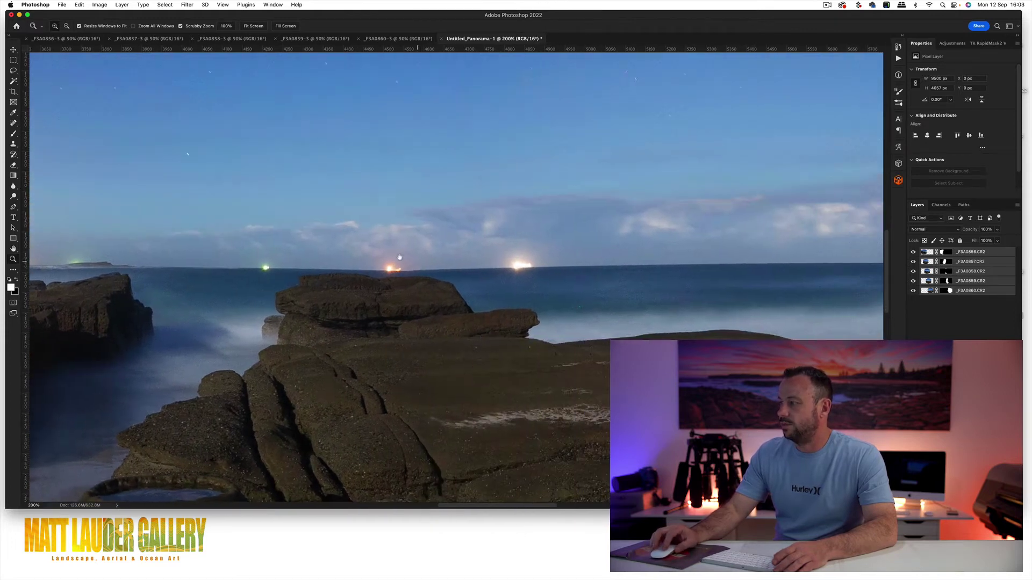
drag(513, 271, 250, 272)
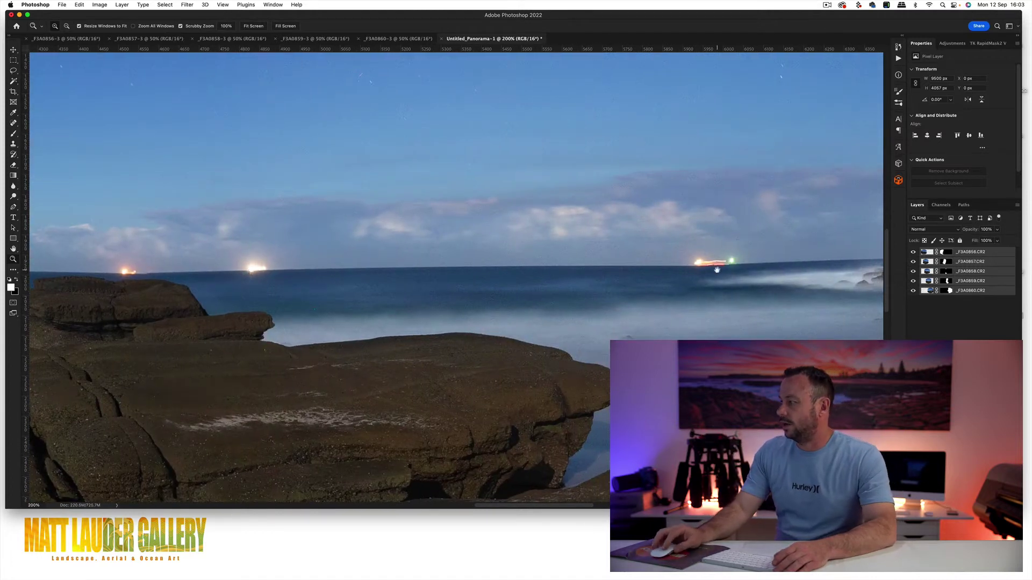
drag(627, 259, 331, 290)
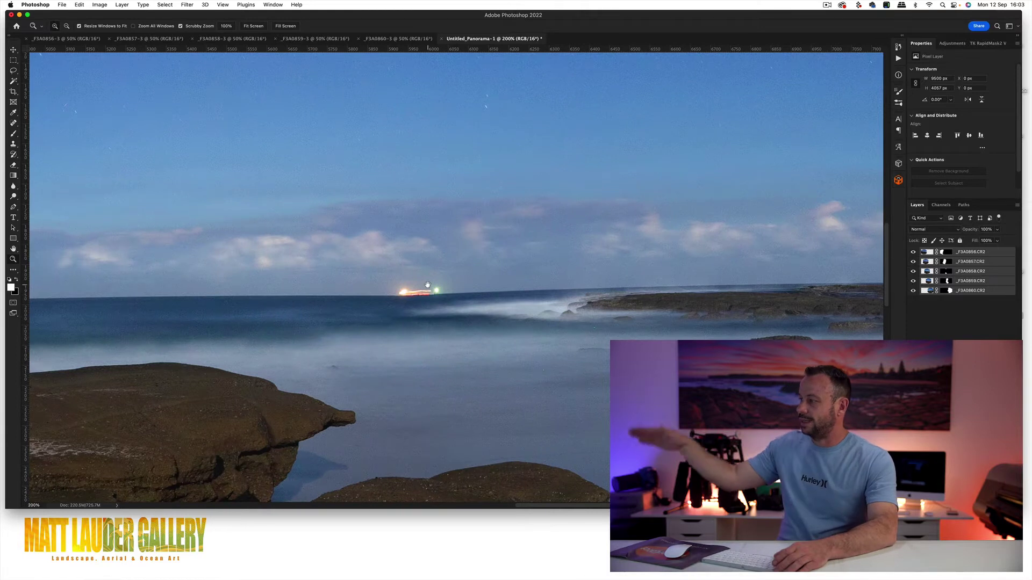
drag(618, 290, 390, 274)
alt+click(403, 273)
alt+click(416, 271)
alt+click(416, 271)
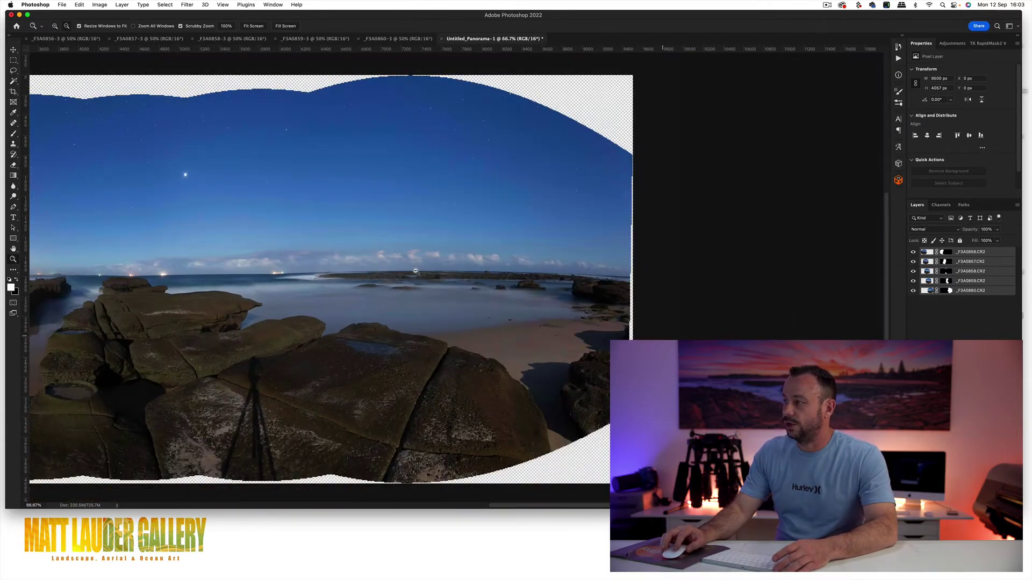
alt+click(416, 271)
Discard the Auto panorama unsaved and restitch the open frames with Photomerge Cylindrical.
click(441, 39)
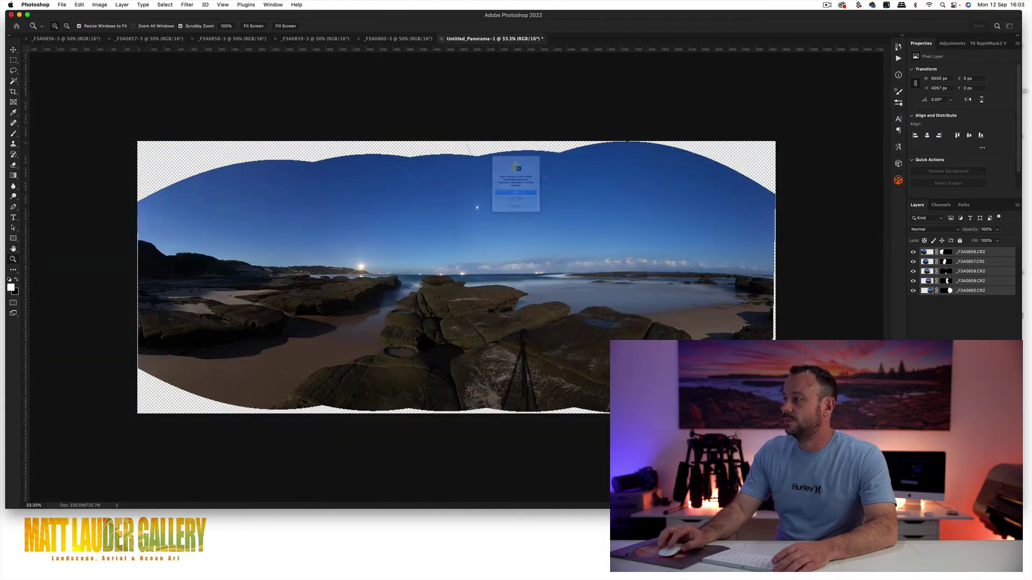
click(516, 217)
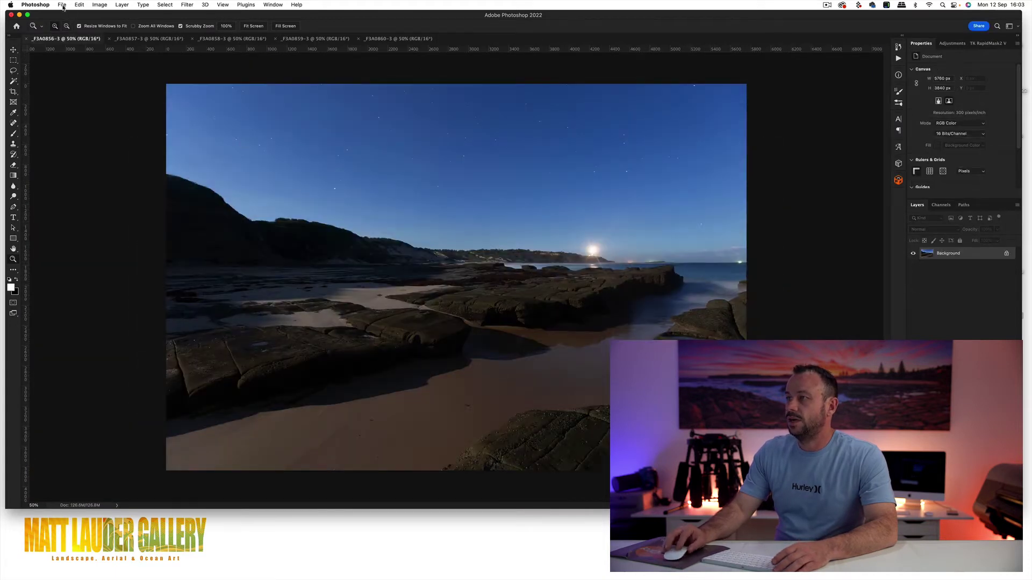
click(63, 7)
mouse_move(135, 178)
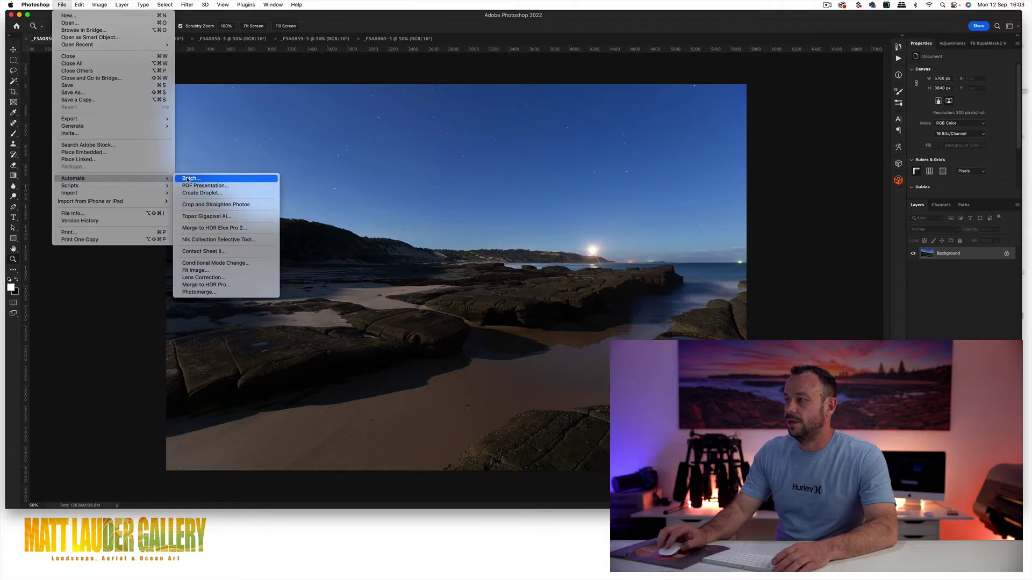
click(207, 293)
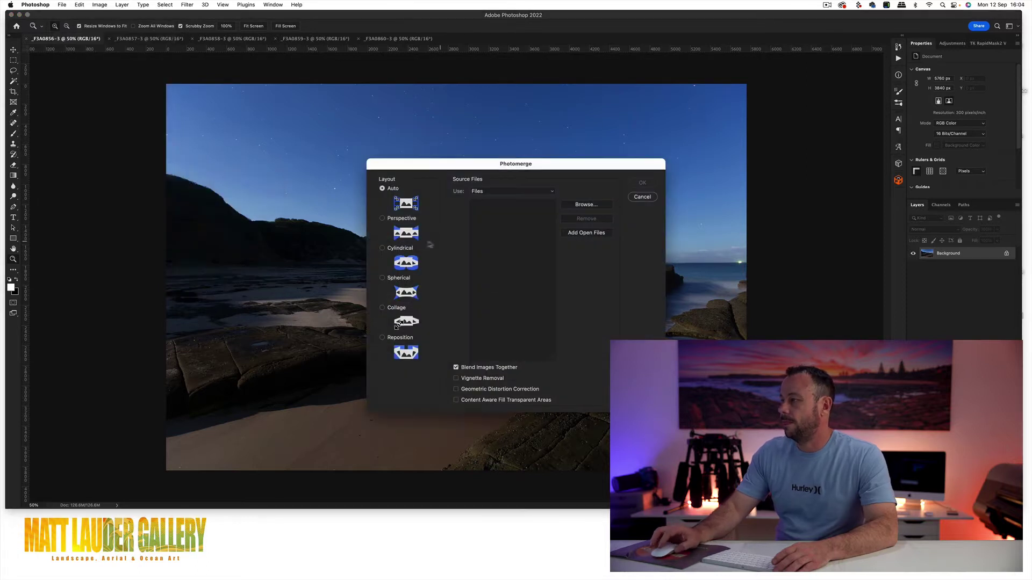
click(573, 237)
click(641, 184)
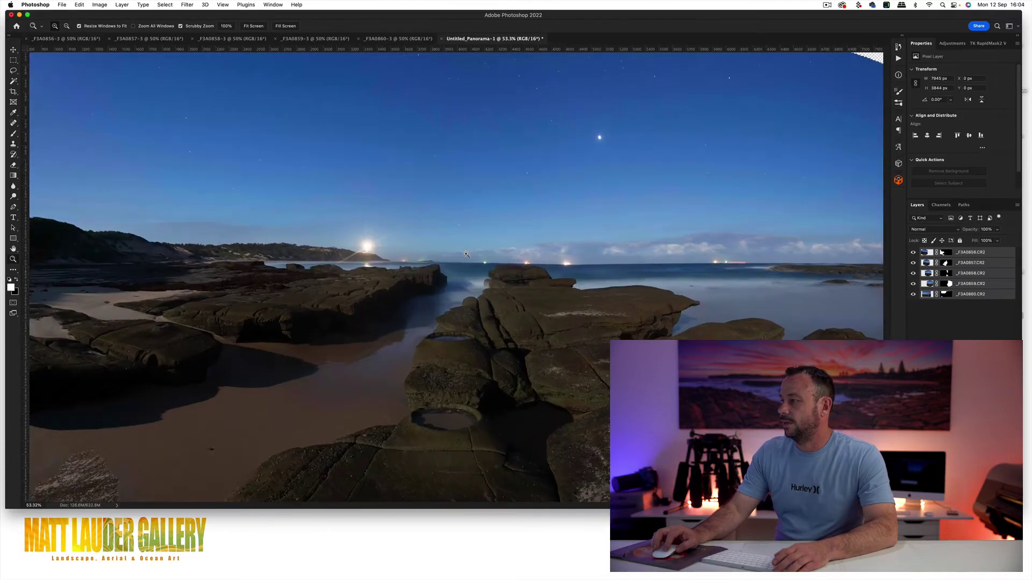
Zoom into the cylindrical panorama's horizon, scroll along the sea, then zoom out fully.
click(466, 254)
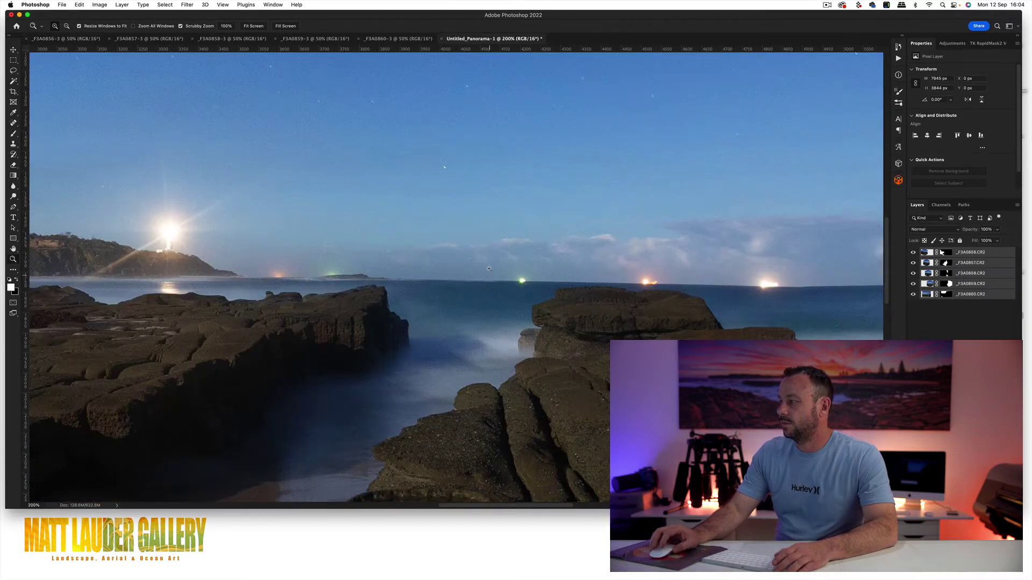
scroll(368, 266, right, 5)
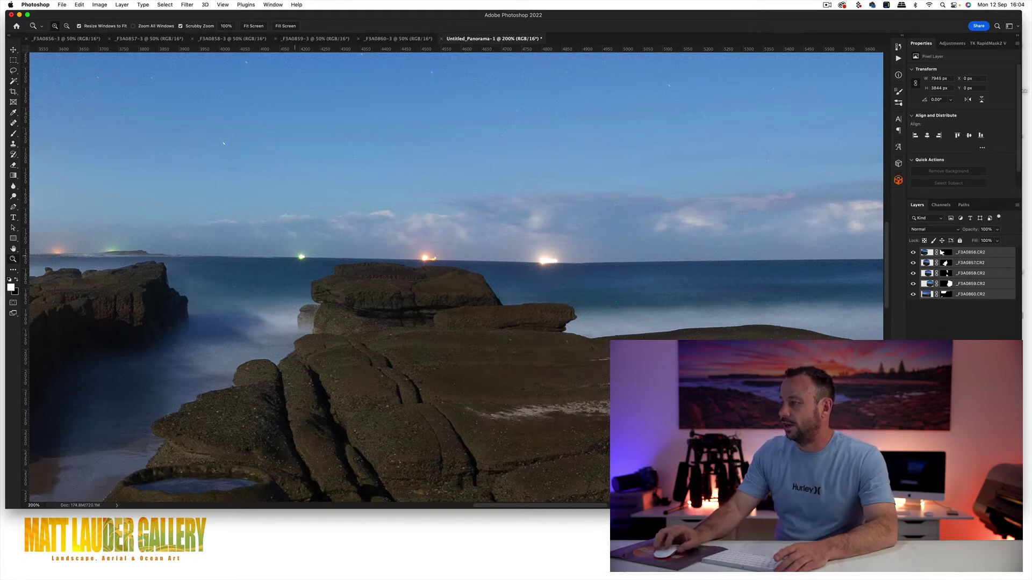
scroll(637, 229, right, 10)
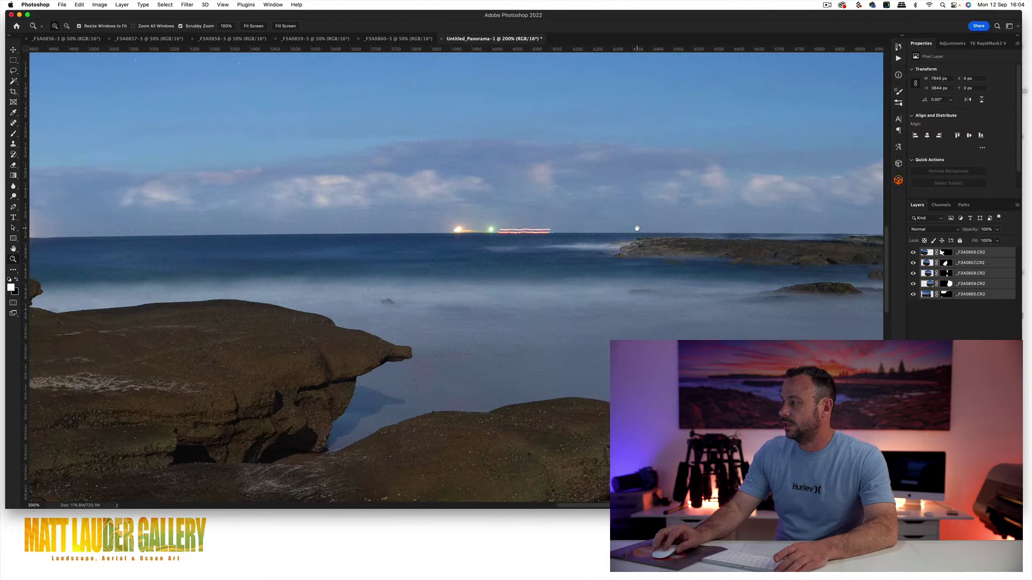
drag(637, 228, 397, 226)
scroll(423, 239, right, 4)
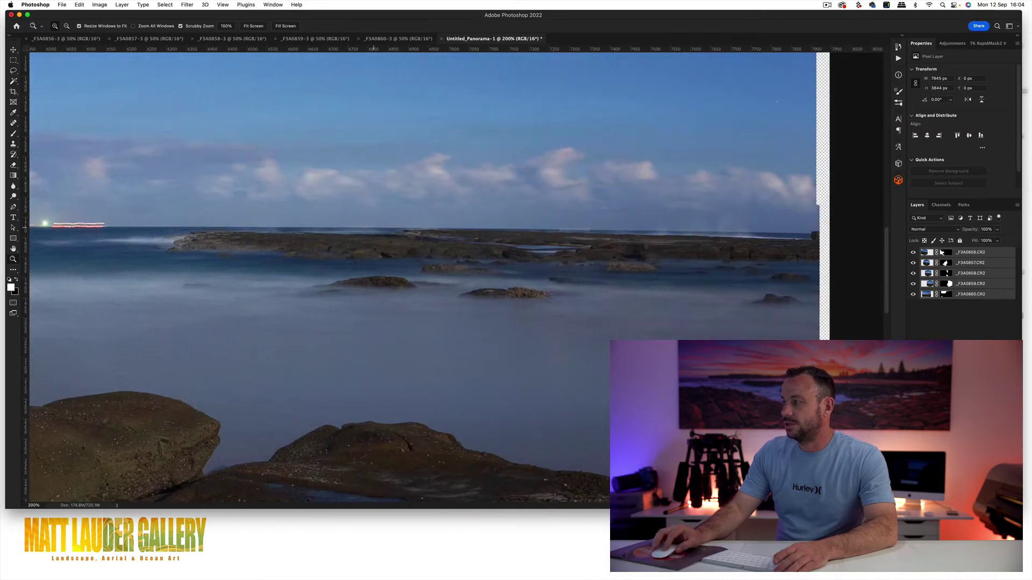
scroll(423, 238, left, 5)
alt+click(424, 238)
alt+click(424, 238)
alt+click(472, 256)
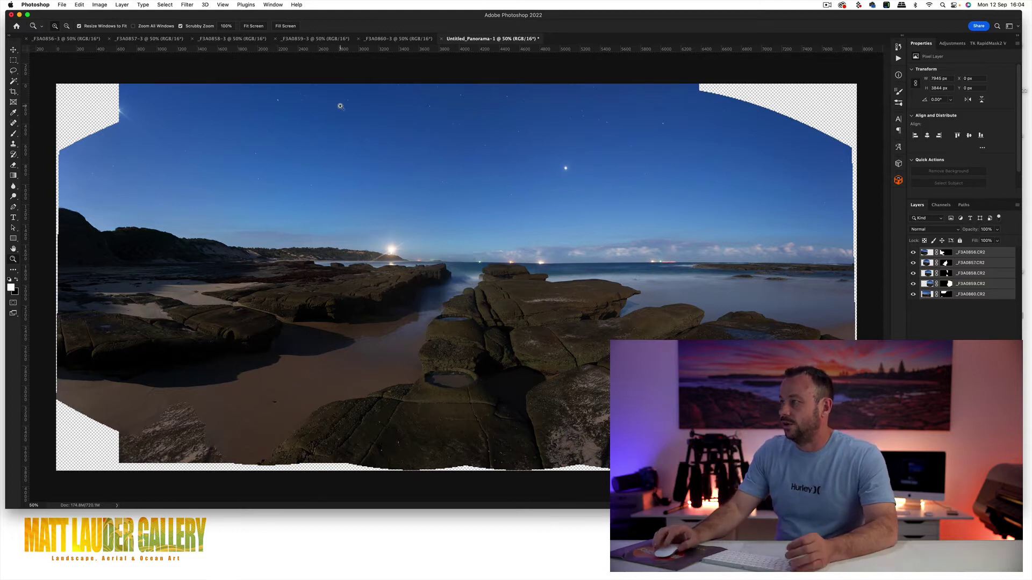
Discard the cylindrical panorama unsaved and restitch the open frames with Photomerge Spherical.
click(443, 40)
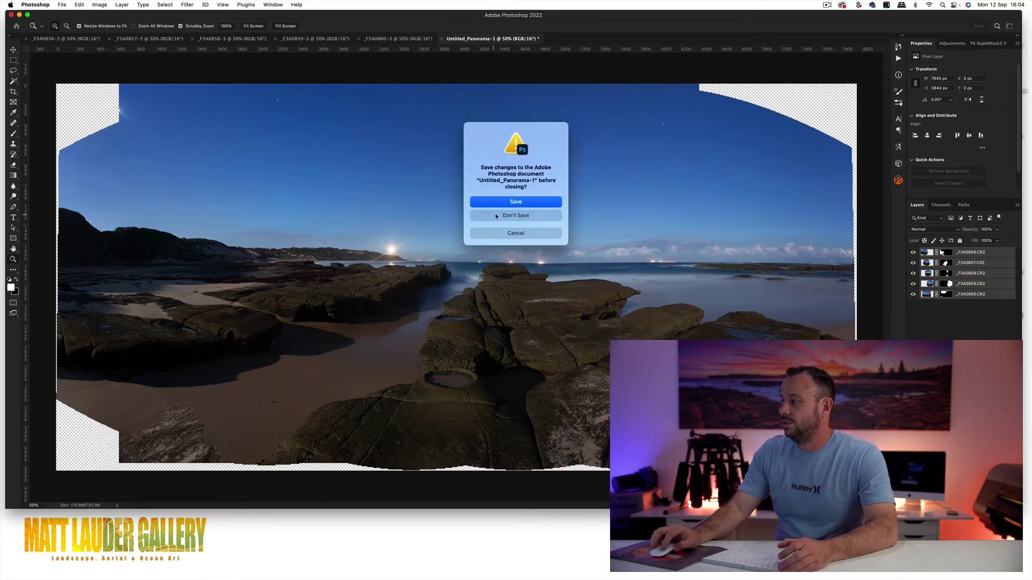
click(517, 215)
click(63, 5)
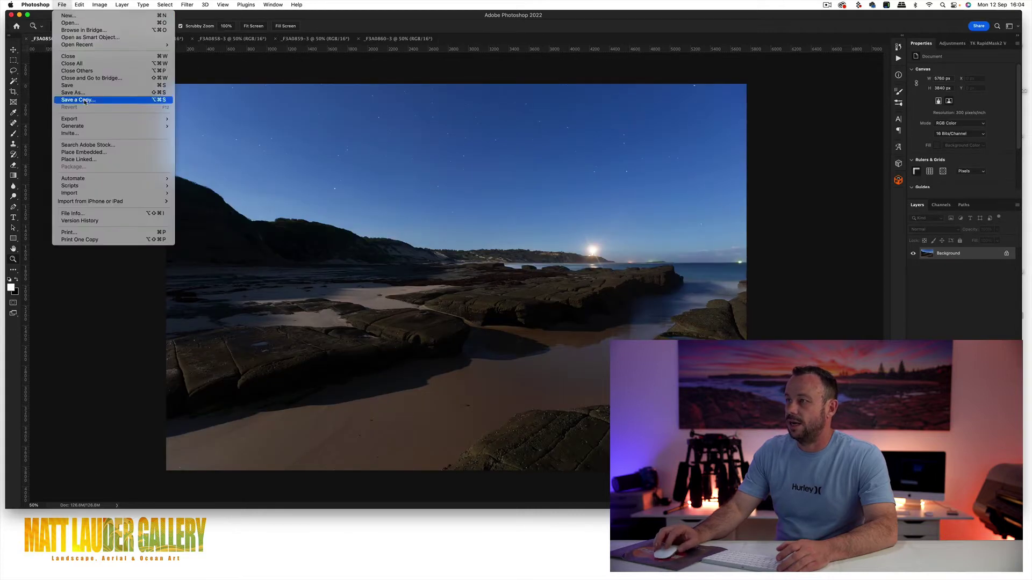
mouse_move(94, 180)
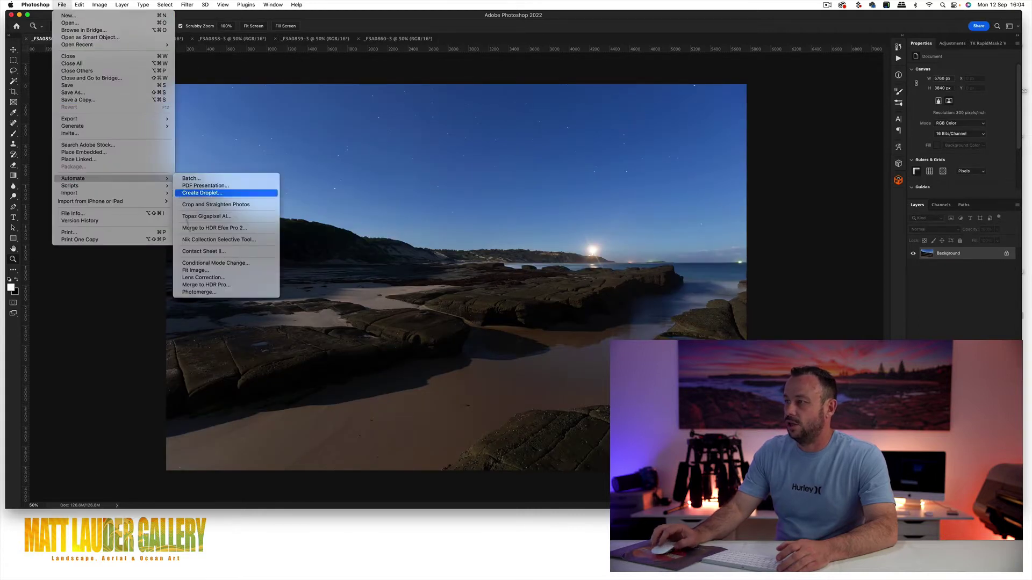
click(194, 292)
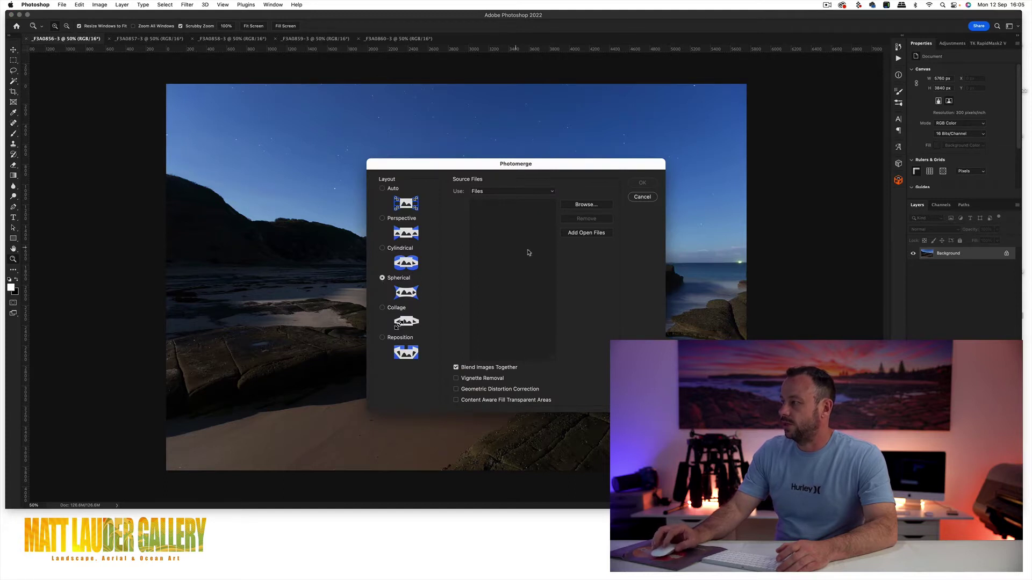
click(578, 234)
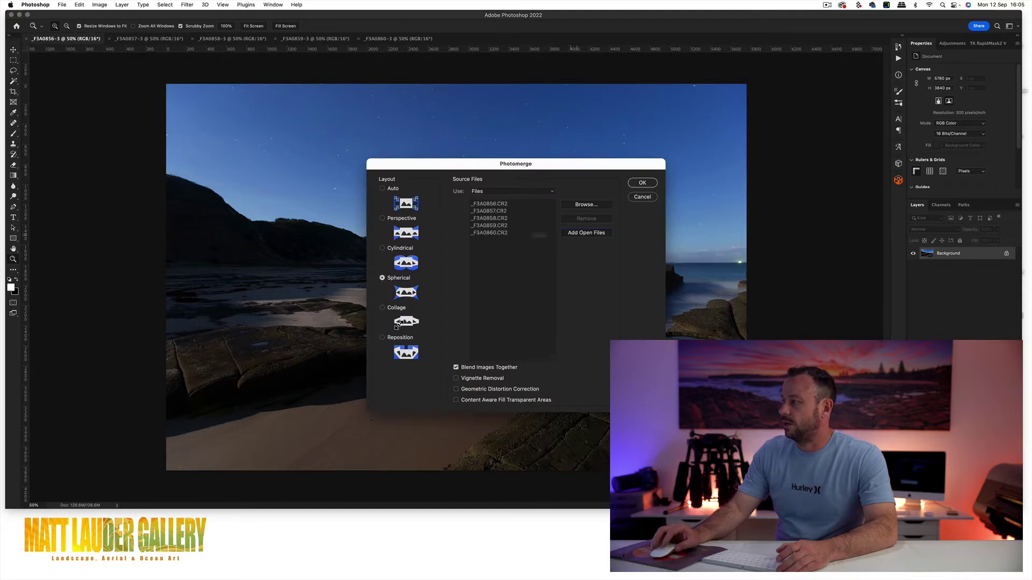
click(643, 184)
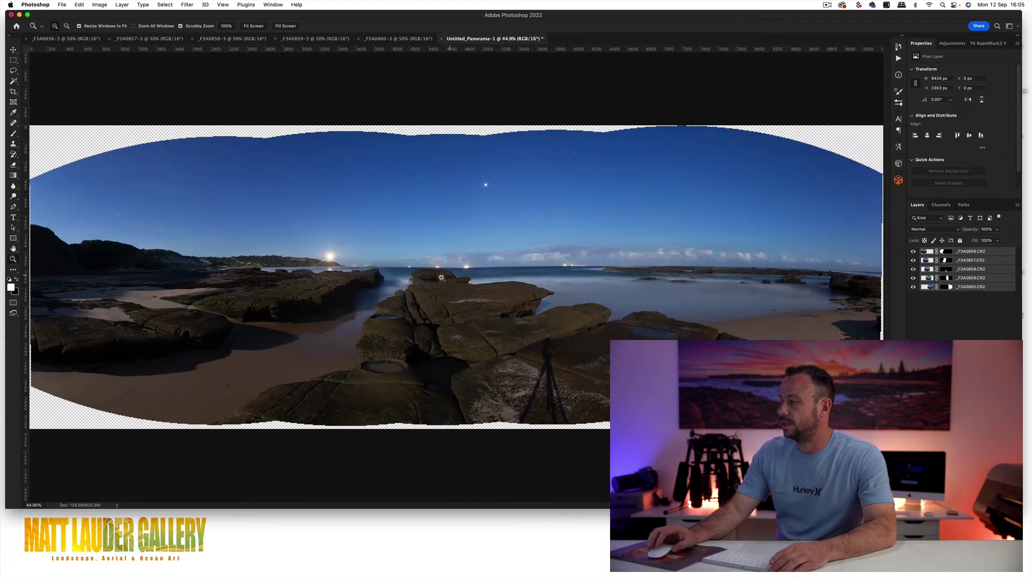
Zoom into the rocks and horizon of the 9424 × 3053 px panorama and pan rightward.
drag(454, 277, 476, 277)
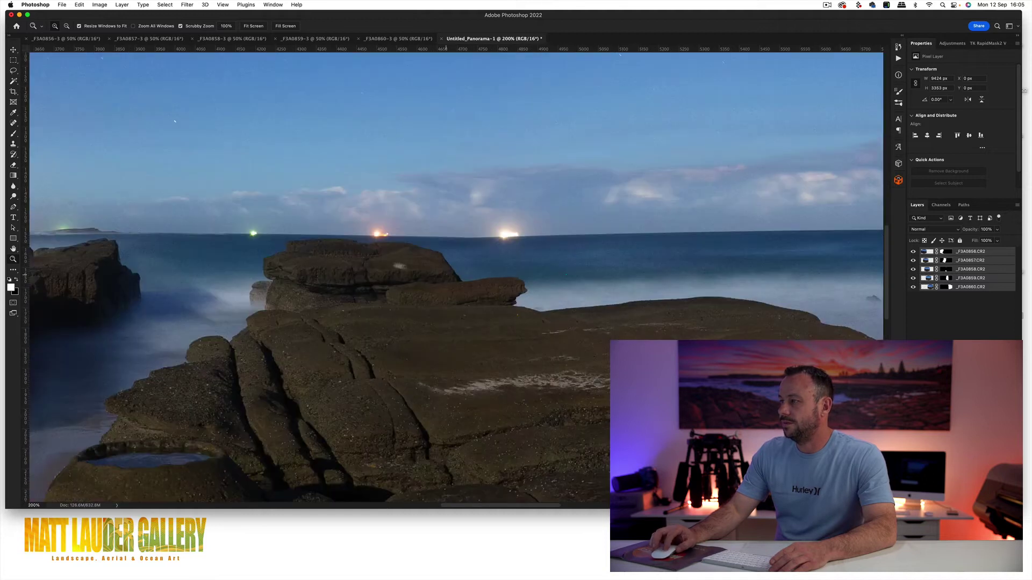
drag(321, 252, 472, 287)
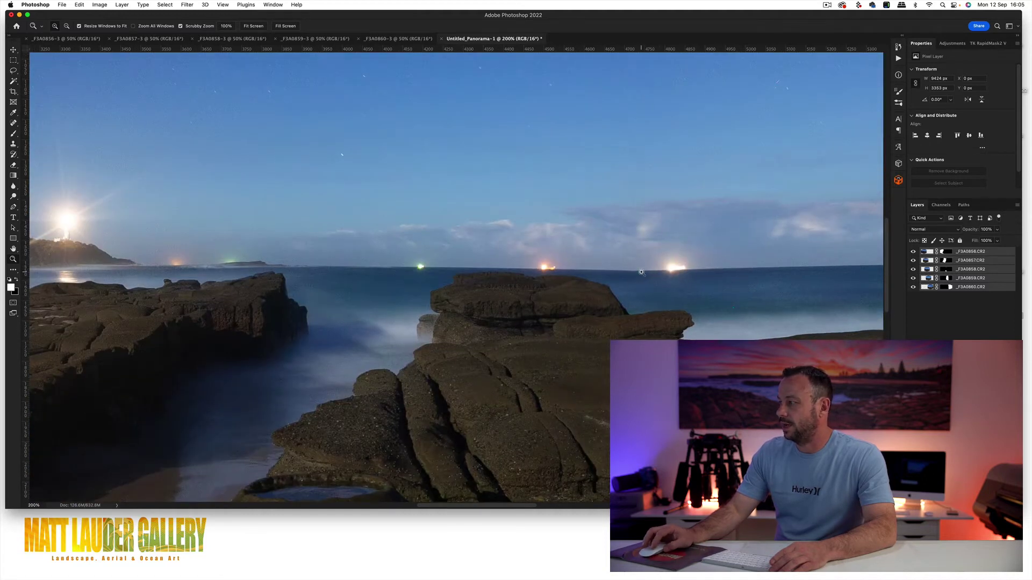
drag(641, 272, 517, 268)
drag(856, 272, 279, 261)
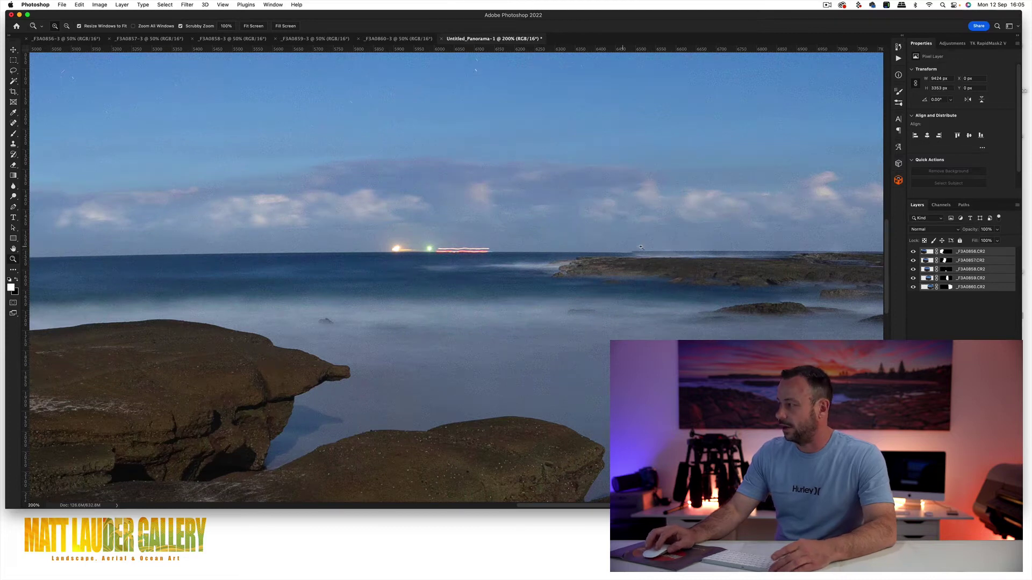
drag(641, 246, 466, 260)
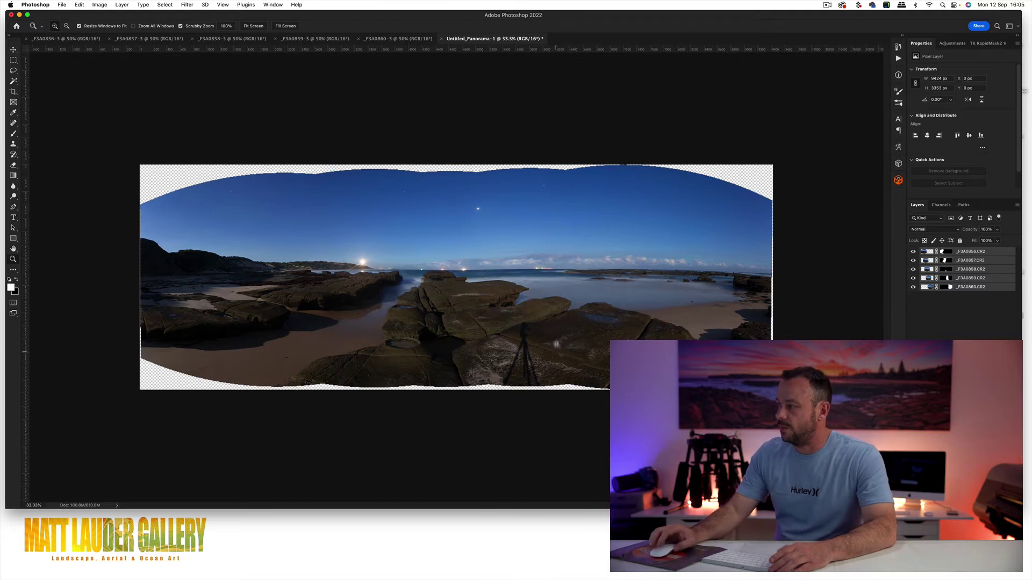
Zoom into the spherical panorama's centre, zoom out to 50%, then close its tab.
click(452, 309)
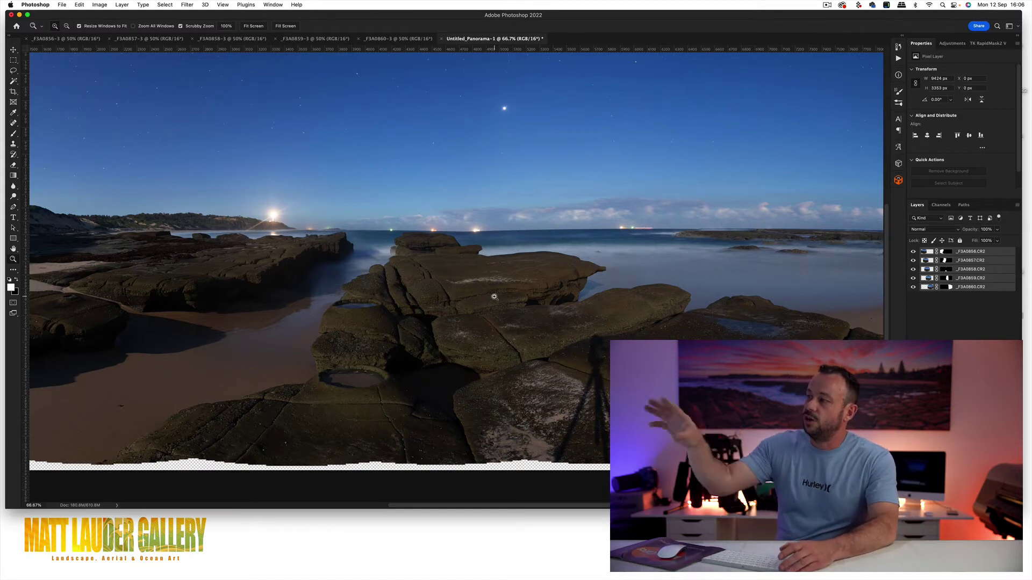
alt+click(461, 275)
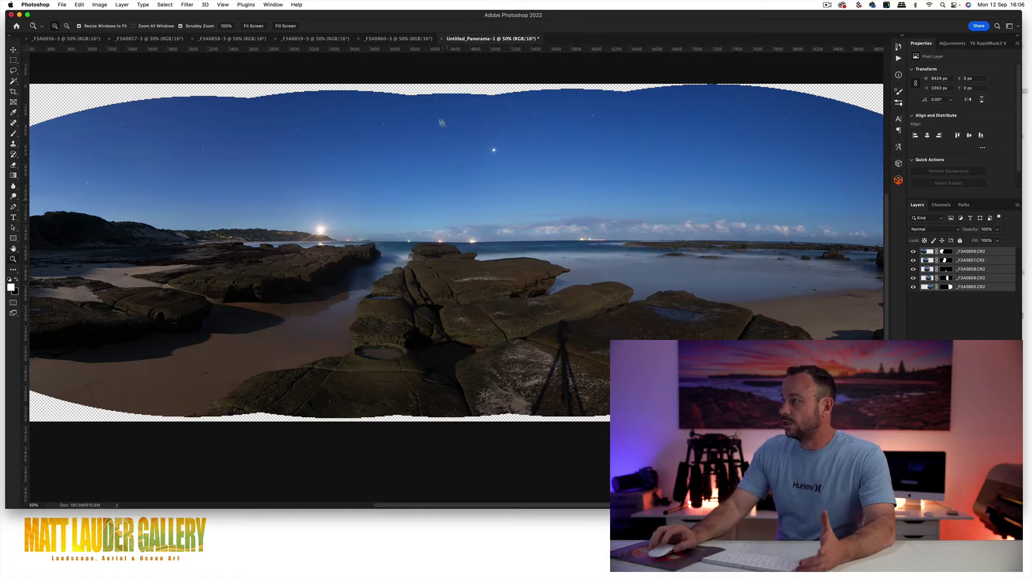
click(441, 39)
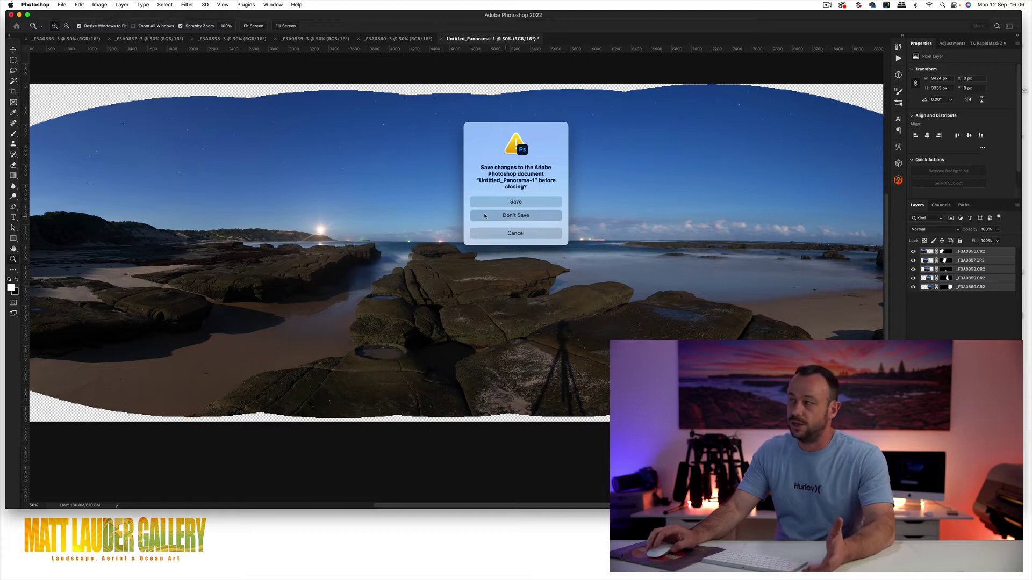
Choose Don't Save so Untitled_Panorama-1 closes and _F3A0856-3 is shown.
click(512, 216)
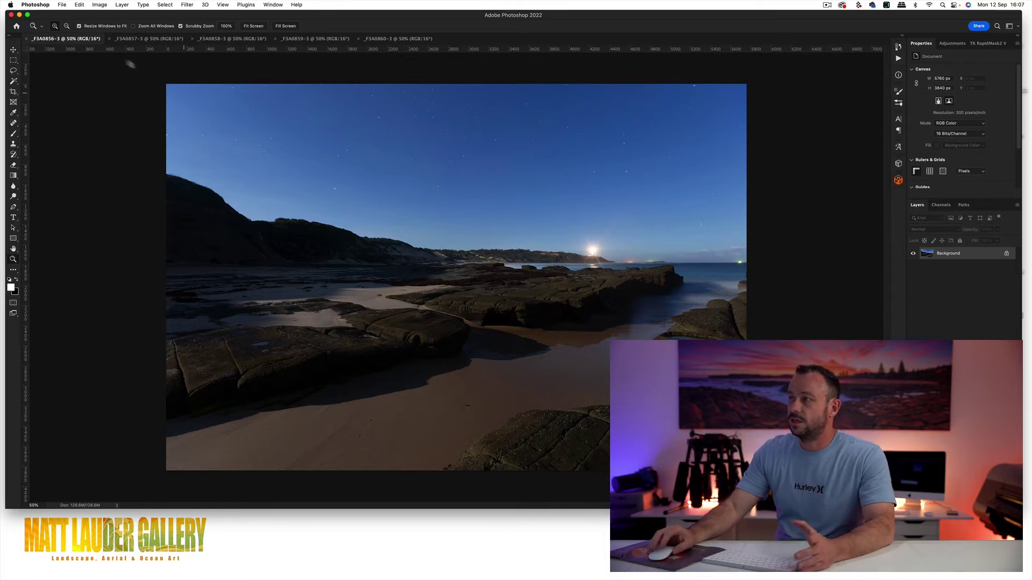
Batch-run the 'Working File TIFF Save' action on the opened files via File > Automate > Batch.
click(64, 6)
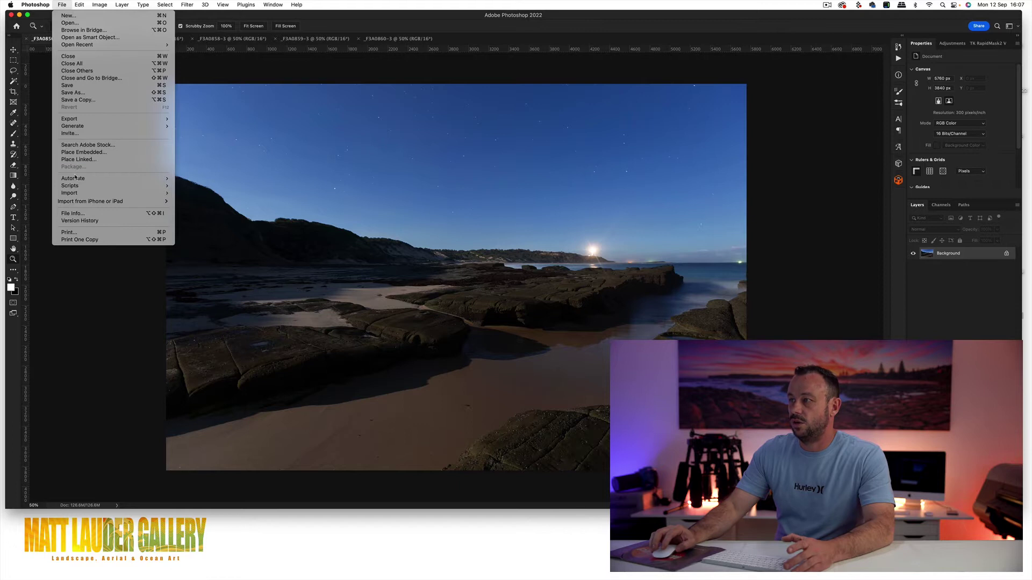
mouse_move(78, 179)
click(191, 179)
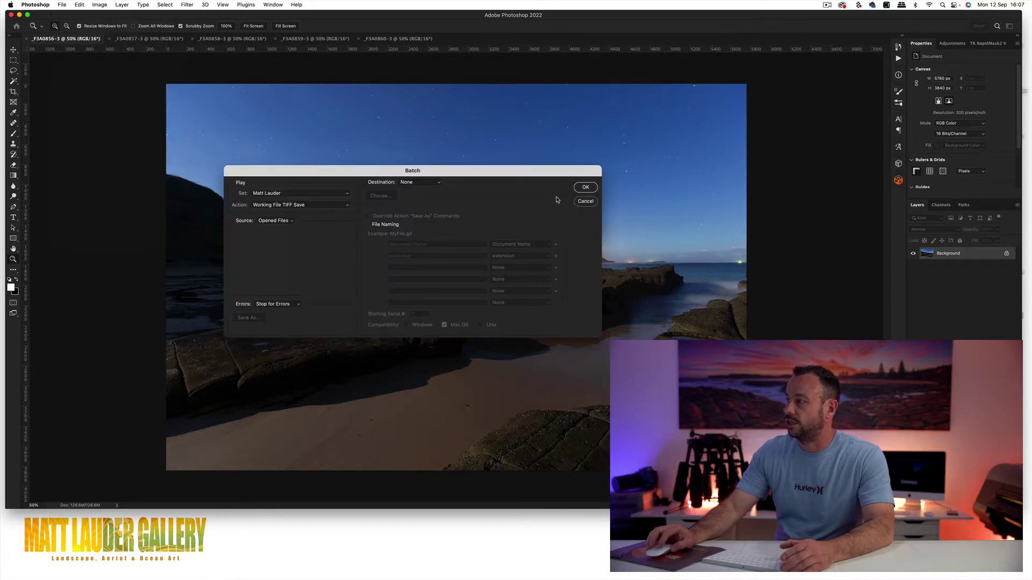
click(586, 188)
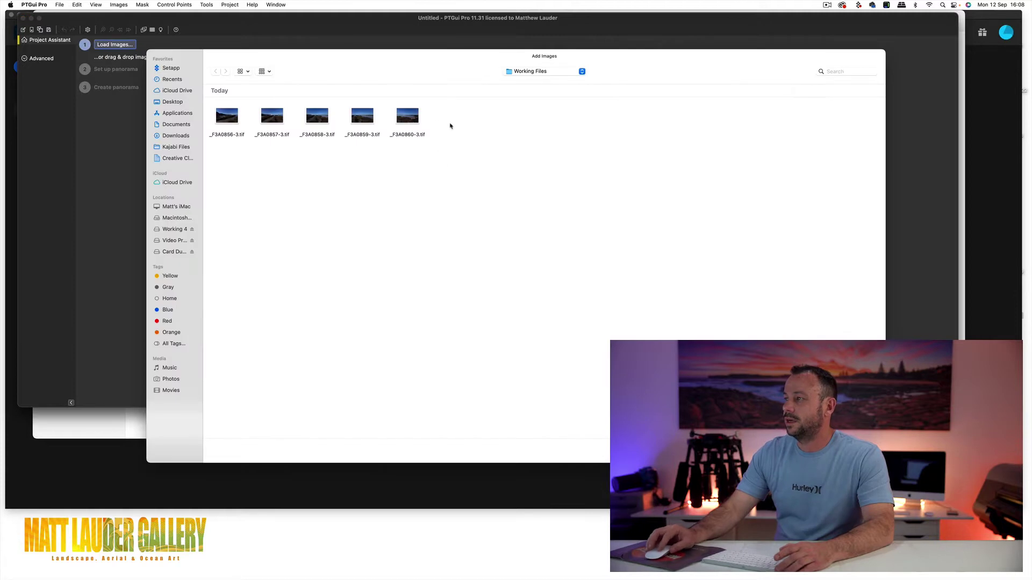
Load the five TIFFs _F3A0856-3 to _F3A0860-3 into PTGui and align them.
drag(451, 126, 210, 124)
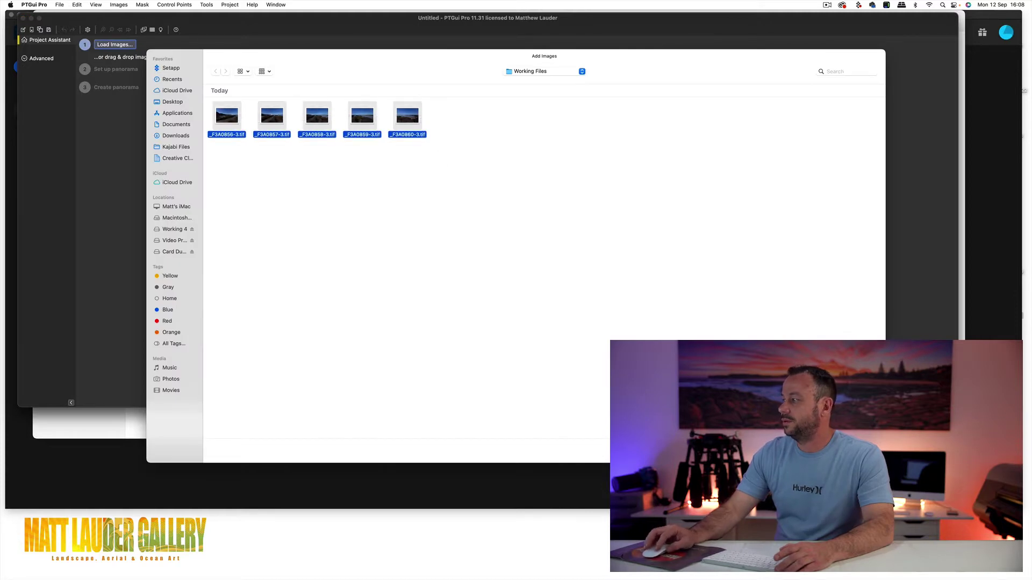
key(Return)
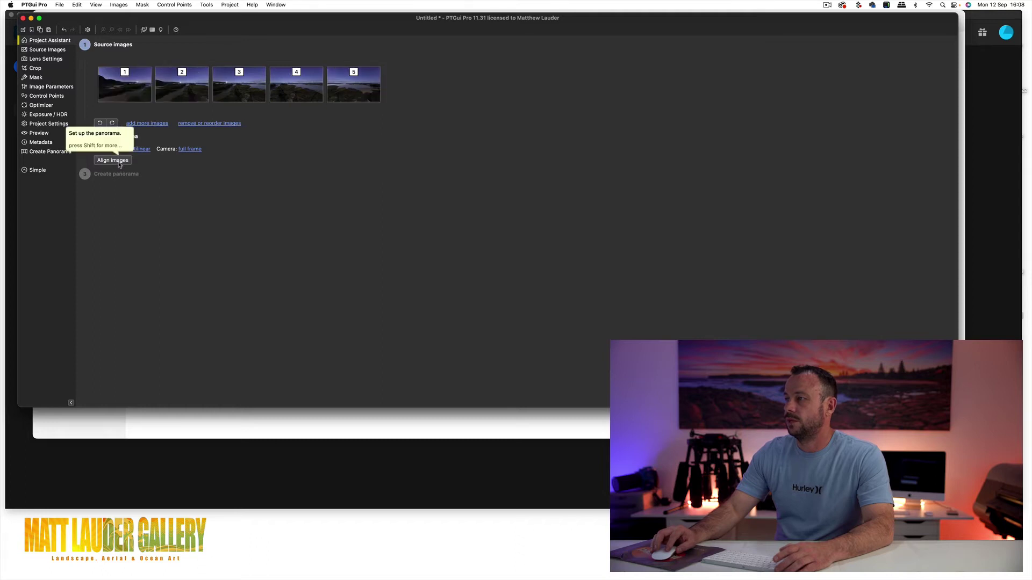
click(113, 161)
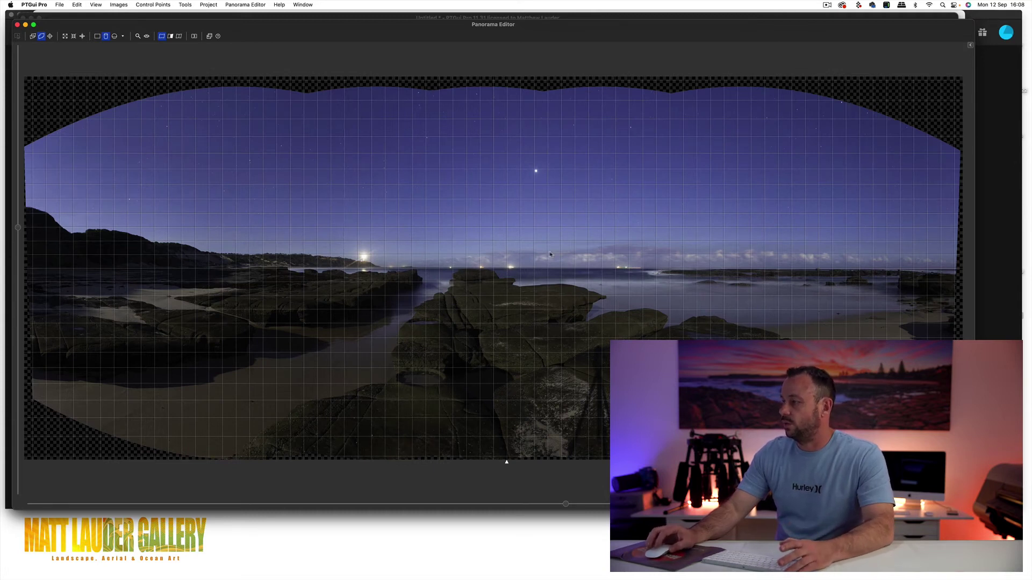
Create the panorama as a 16-bit .psd including individual layers.
click(321, 18)
click(114, 171)
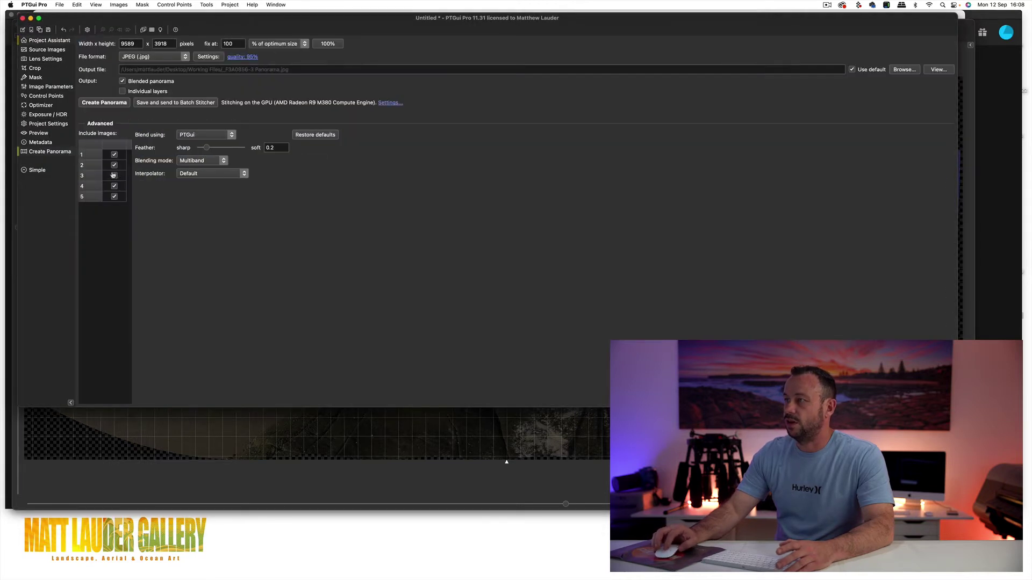
click(171, 57)
click(156, 75)
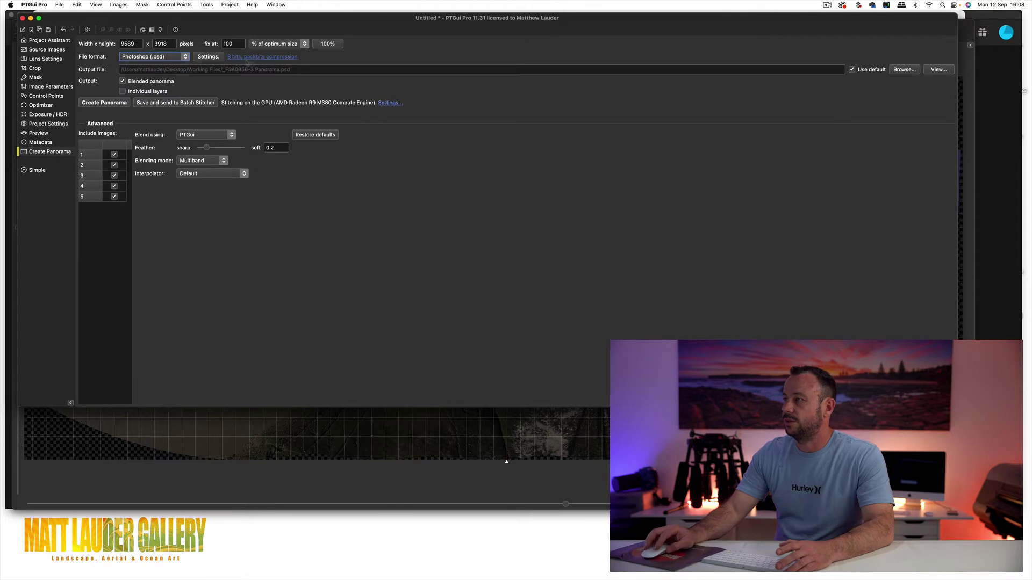
click(247, 58)
click(534, 208)
click(532, 217)
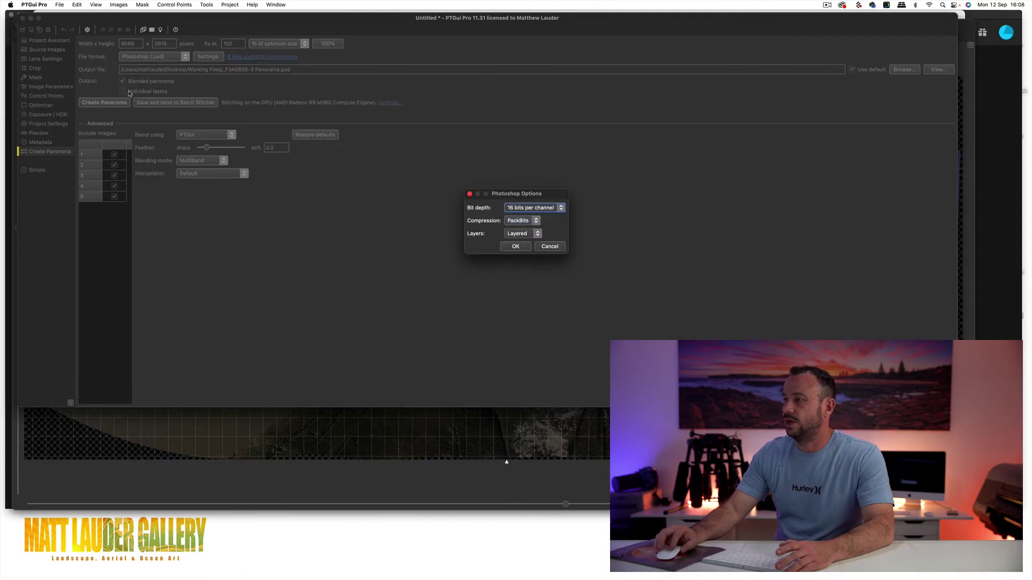
click(516, 246)
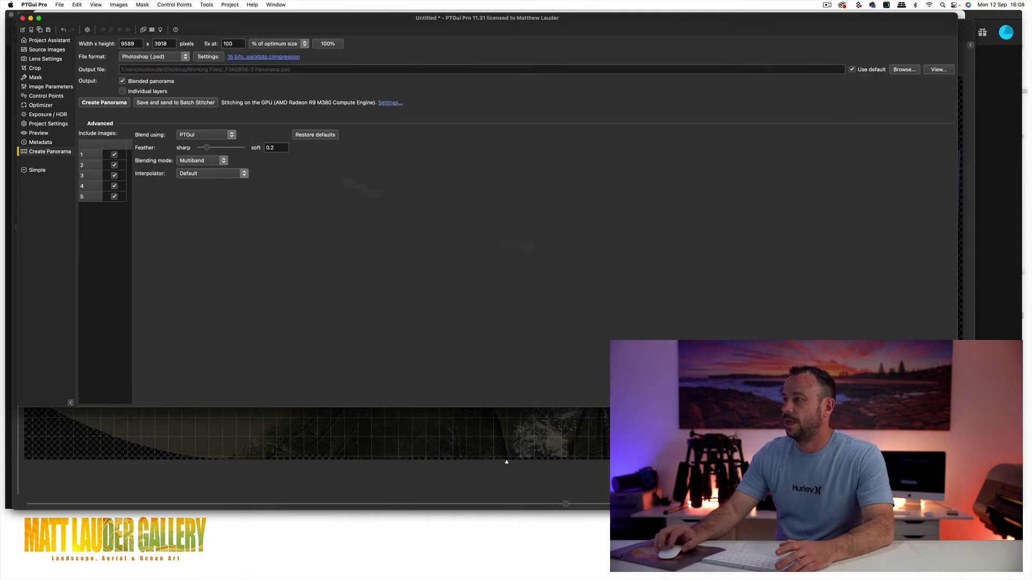
click(122, 92)
click(96, 103)
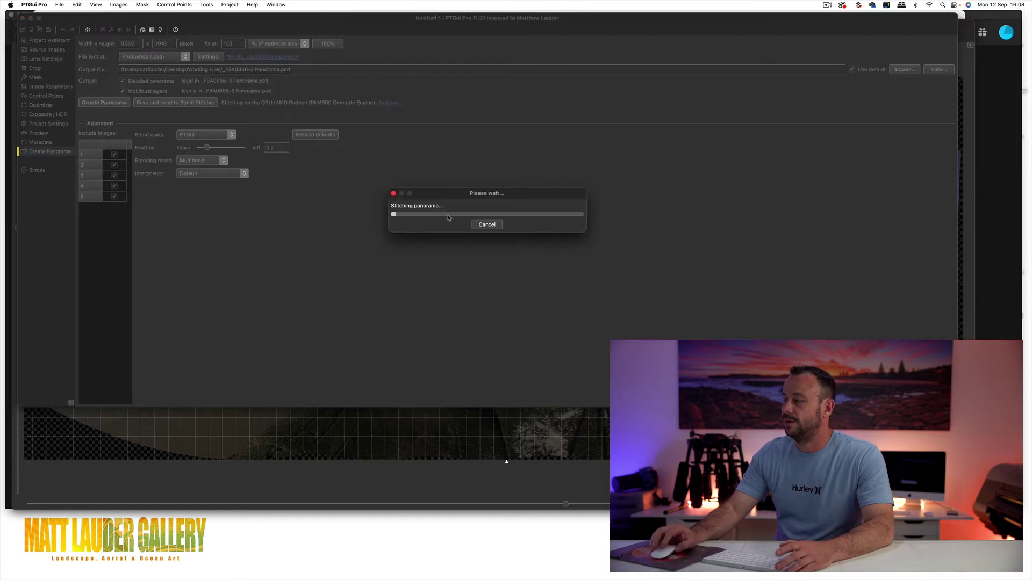
Quit PTGui without saving the project and open _F3A0856-3 Panorama.psd in Photoshop.
click(34, 4)
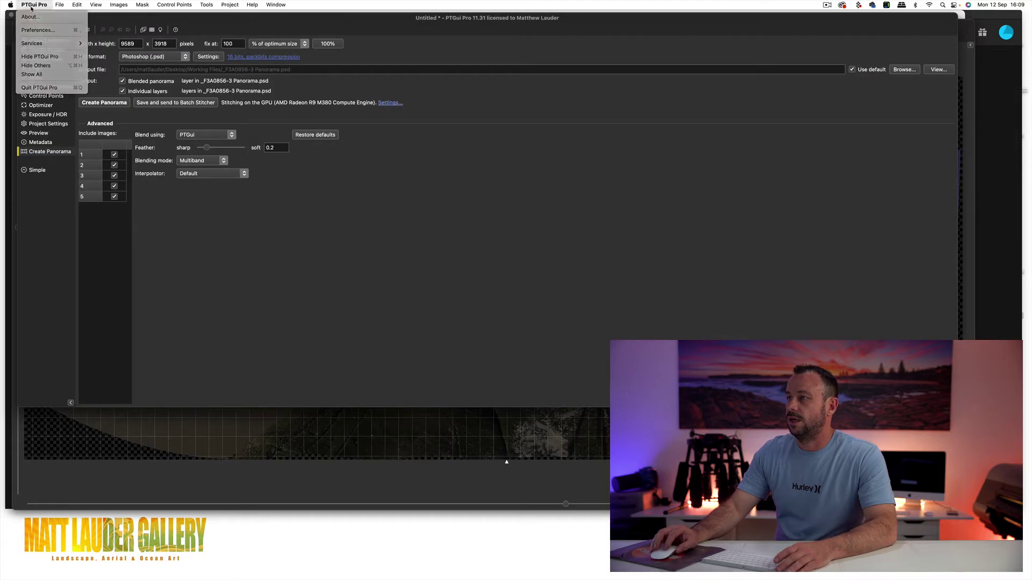
click(40, 88)
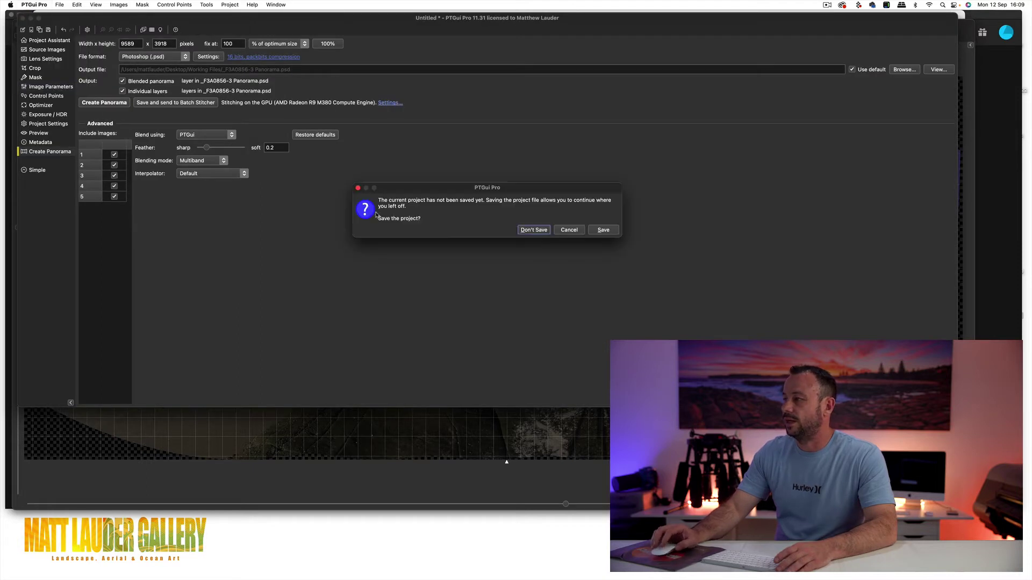
click(527, 230)
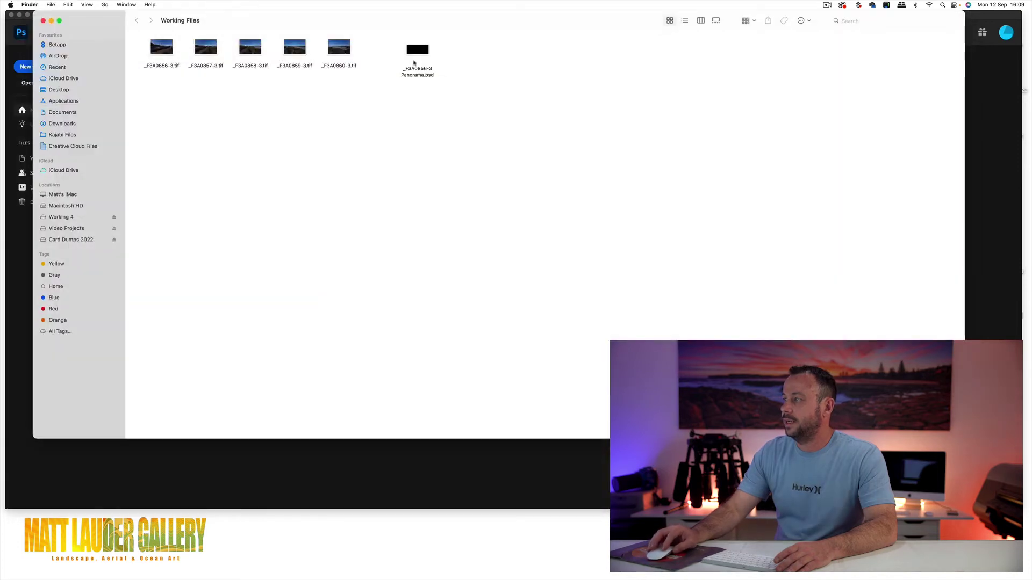
double_click(418, 54)
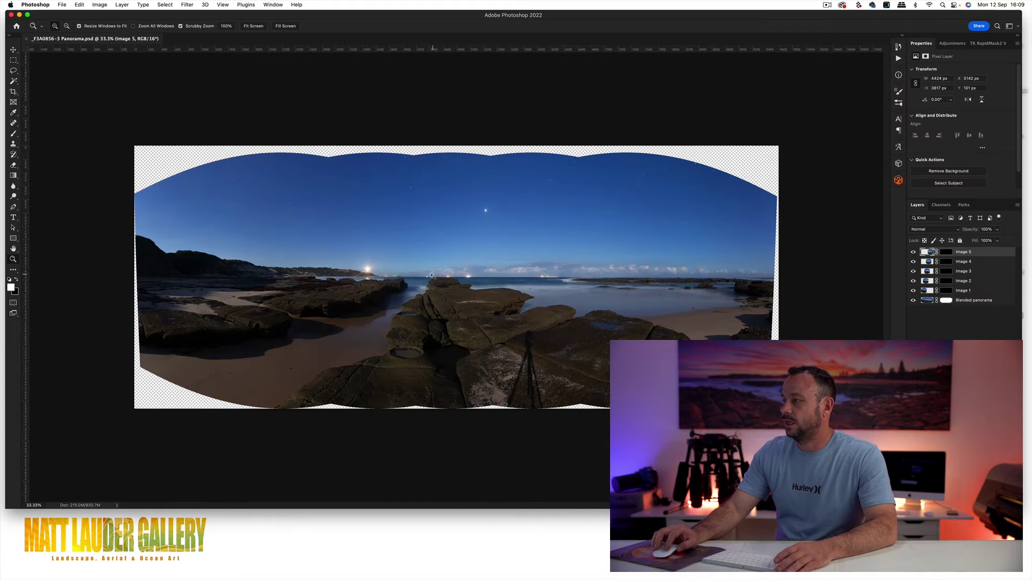
Zoom the horizon to 200%, scroll along it, then zoom out to view the whole panorama.
click(431, 275)
click(431, 275)
click(431, 275)
click(431, 275)
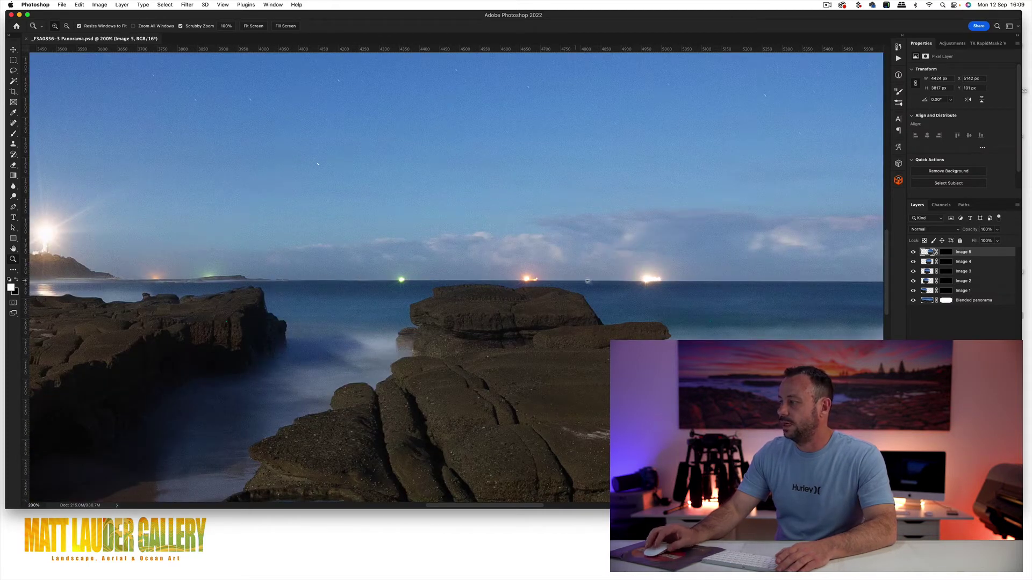
scroll(283, 279, right, 10)
scroll(456, 277, right, 20)
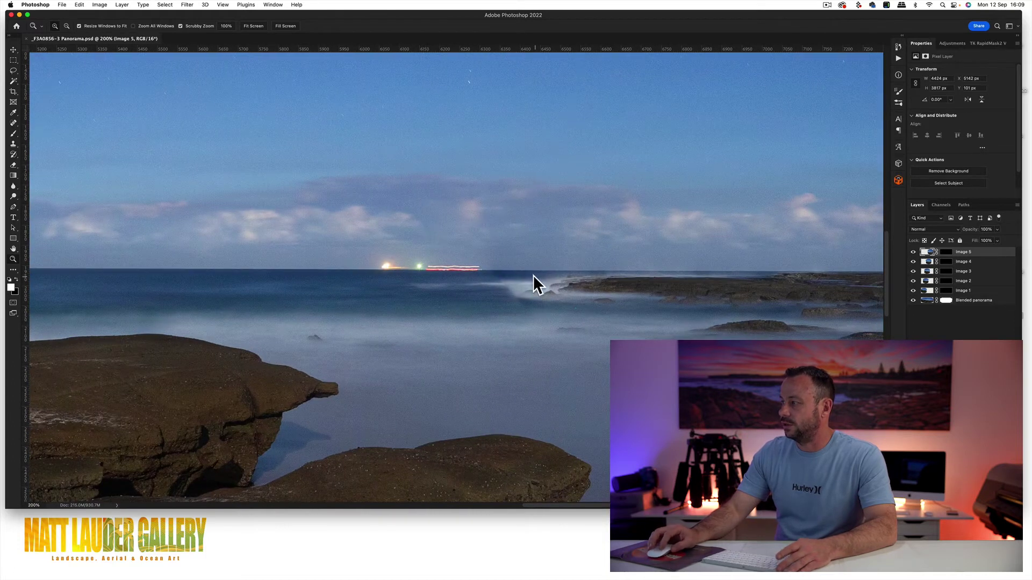
alt+click(544, 248)
alt+click(545, 249)
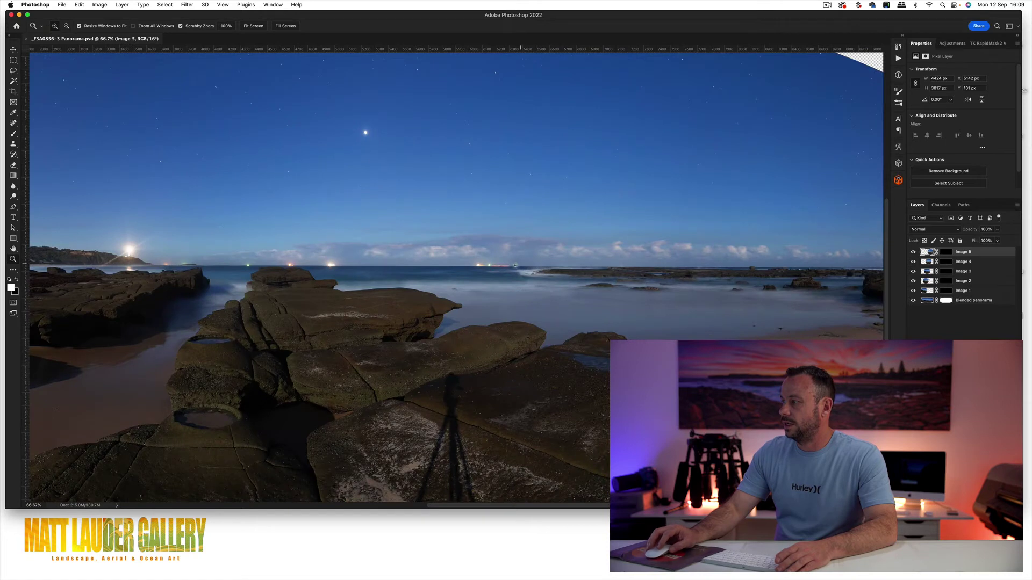
scroll(515, 265, right, 6)
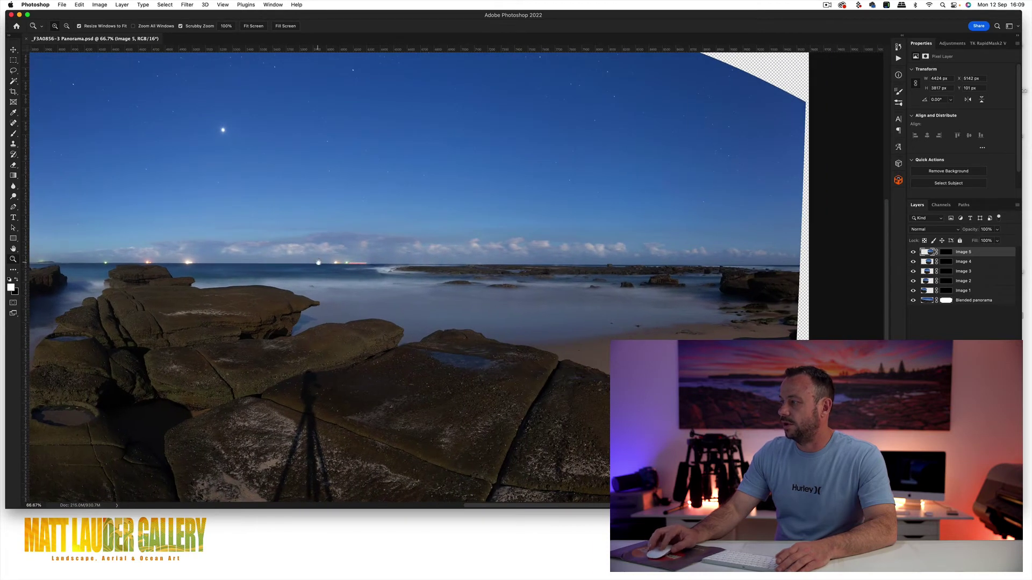
scroll(625, 267, left, 7)
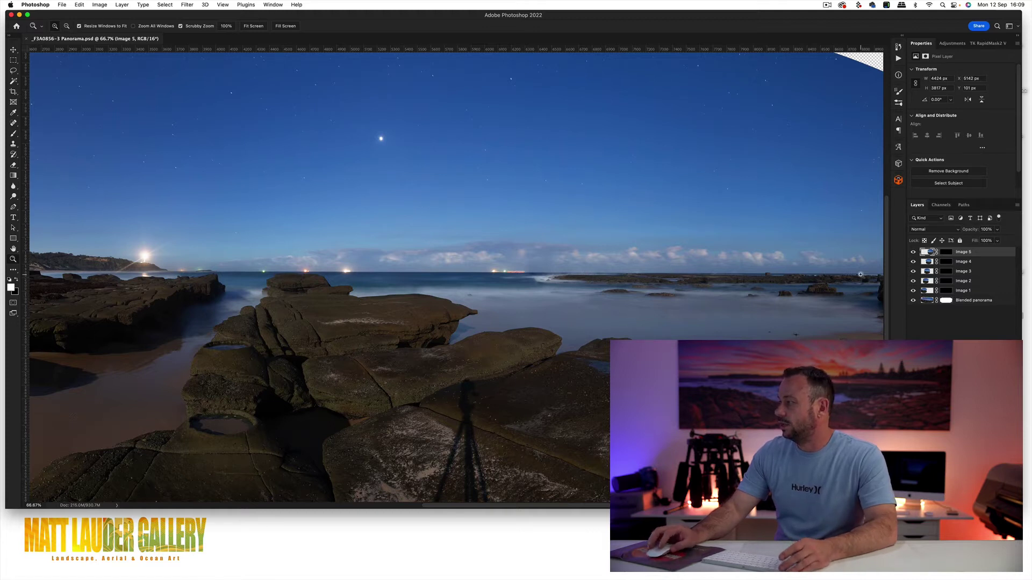
Compare the panorama with Image 4's mask off, then re-enable the mask and pick the Brush.
shift+click(946, 262)
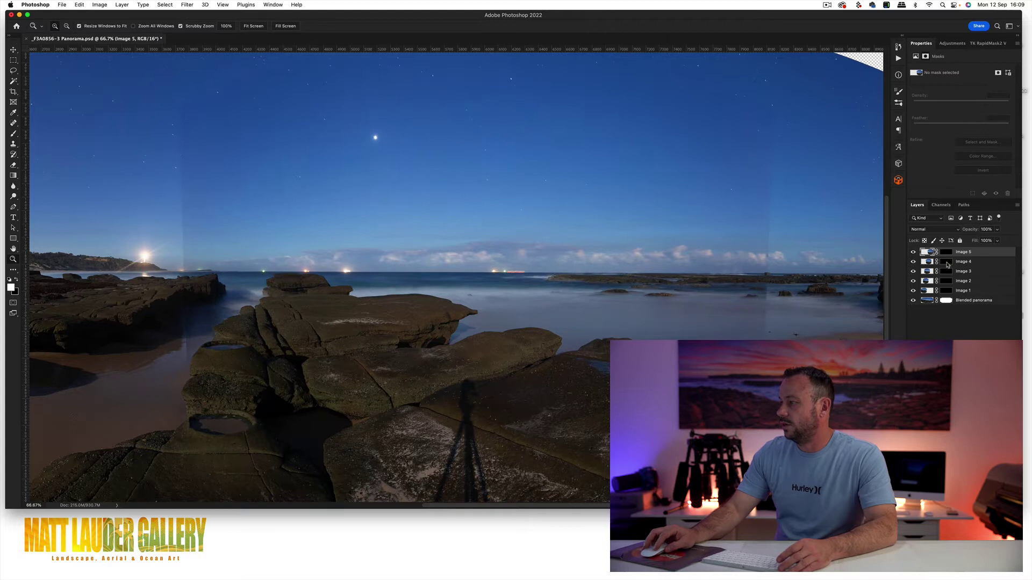
shift+click(946, 263)
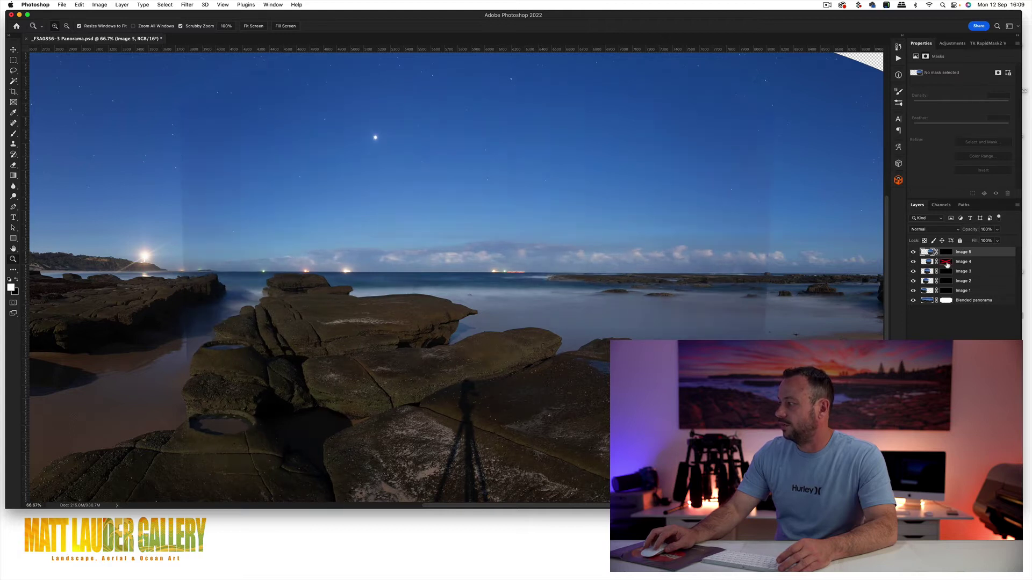
shift+click(946, 262)
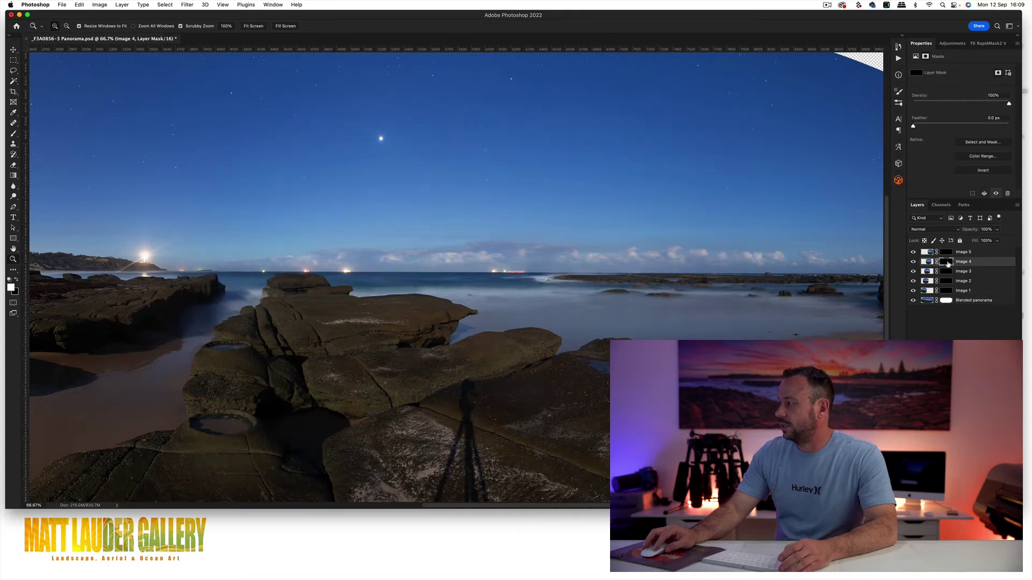
key(b)
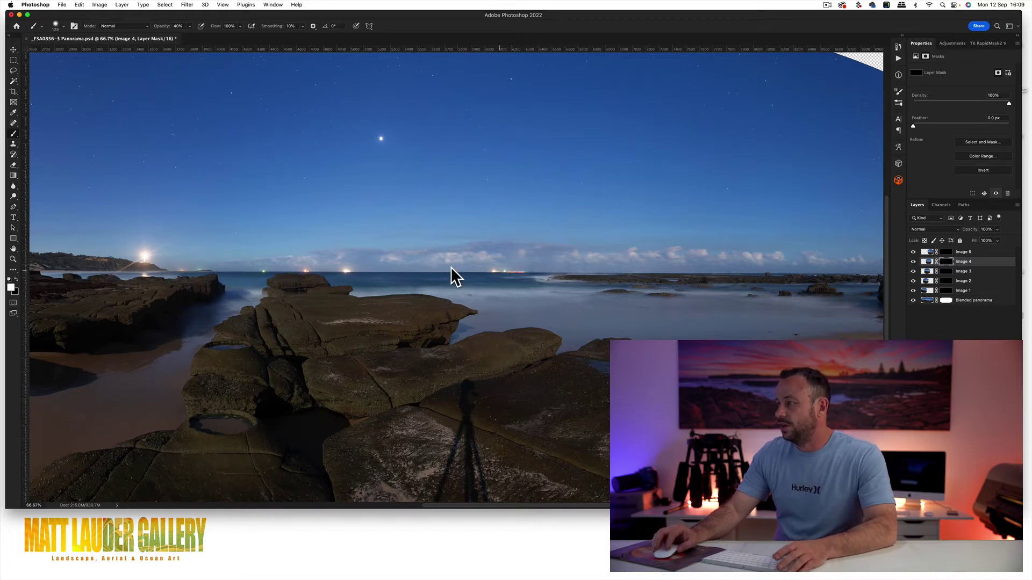
Zoom out to 33.3% so the whole stitched panorama is visible.
scroll(451, 275, left, 5)
key(z)
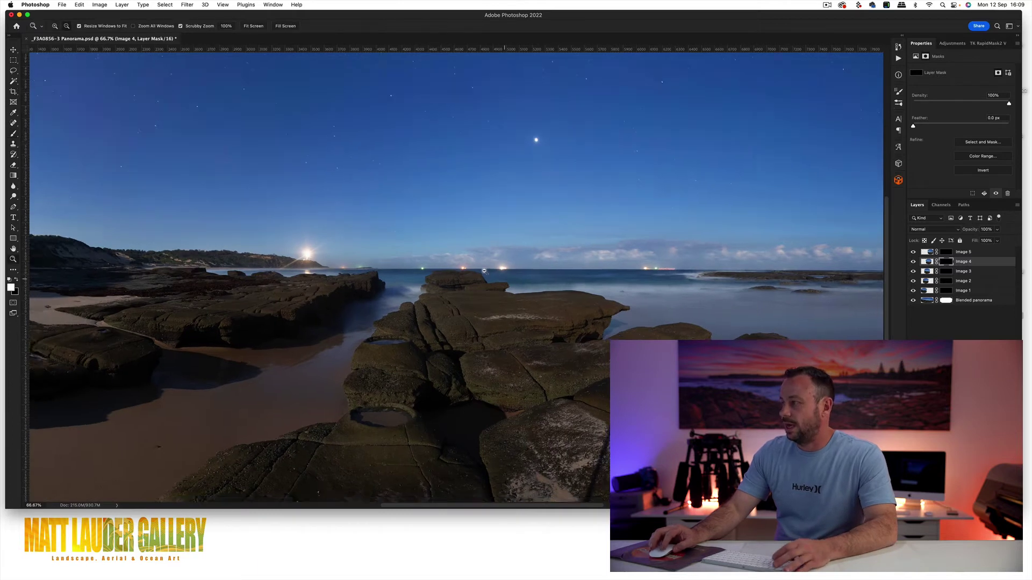
alt+click(484, 272)
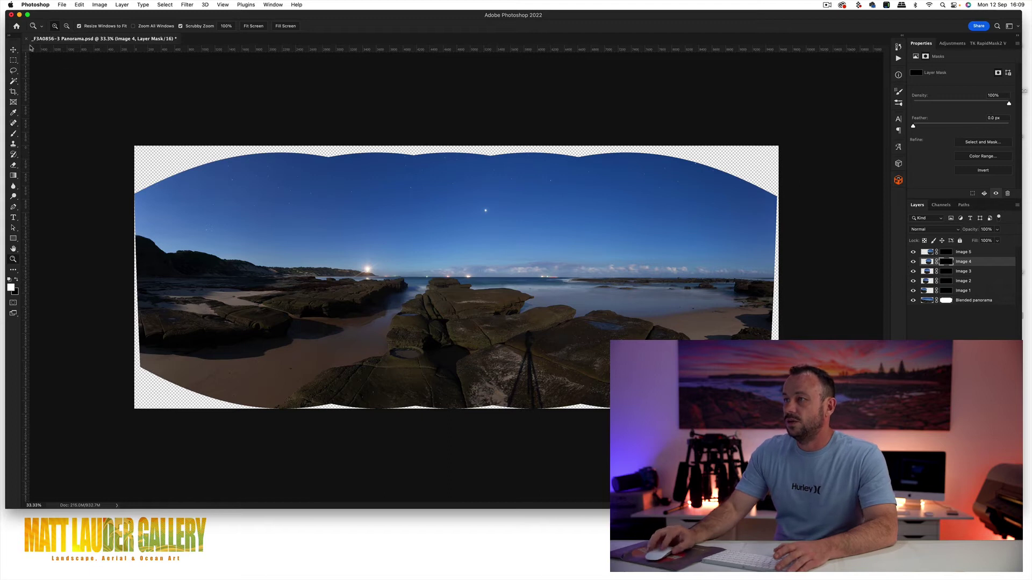
Close the night panorama document and bring Adobe Bridge to the front.
click(28, 40)
click(500, 218)
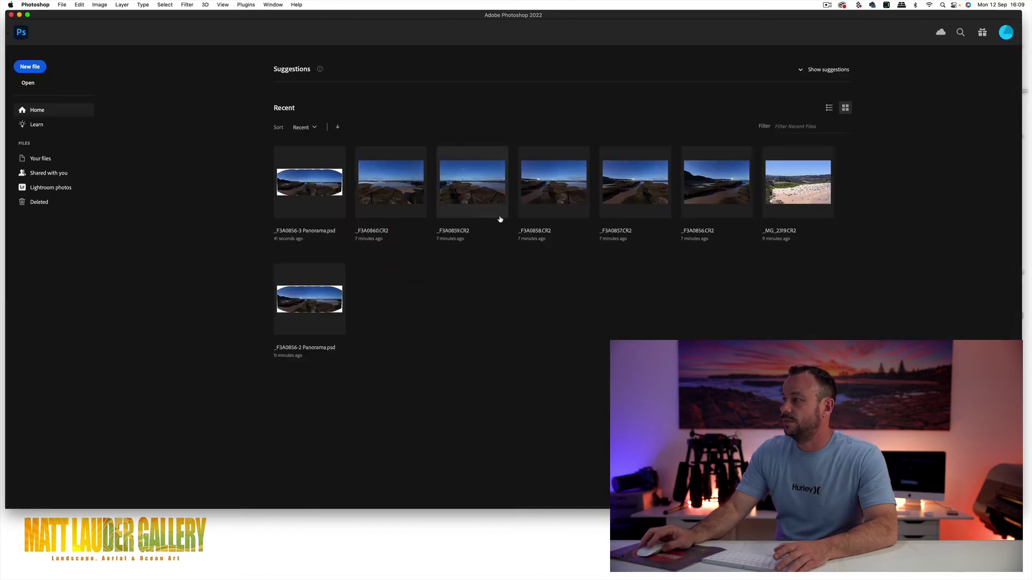
key(ctrl+Up)
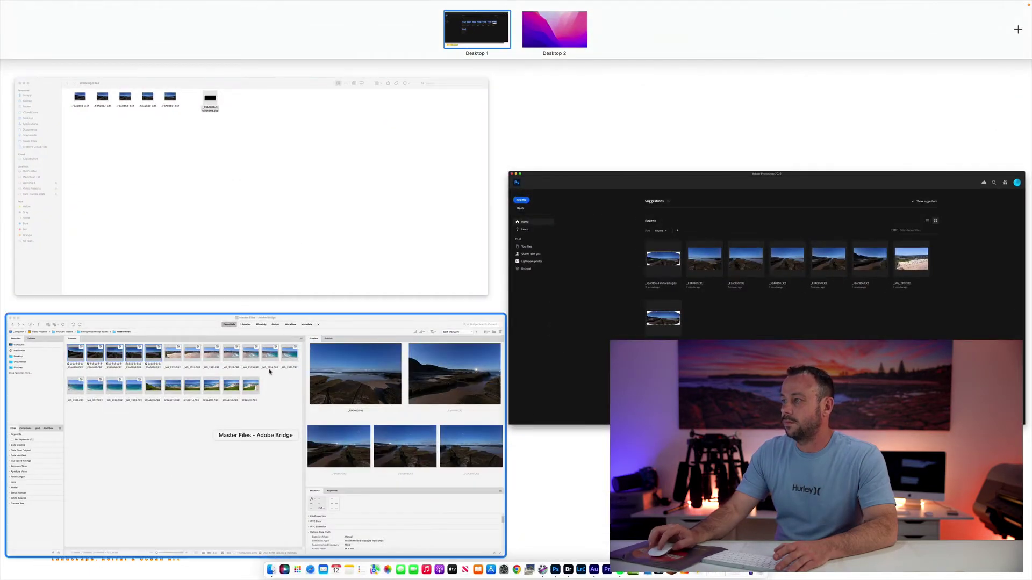
click(279, 385)
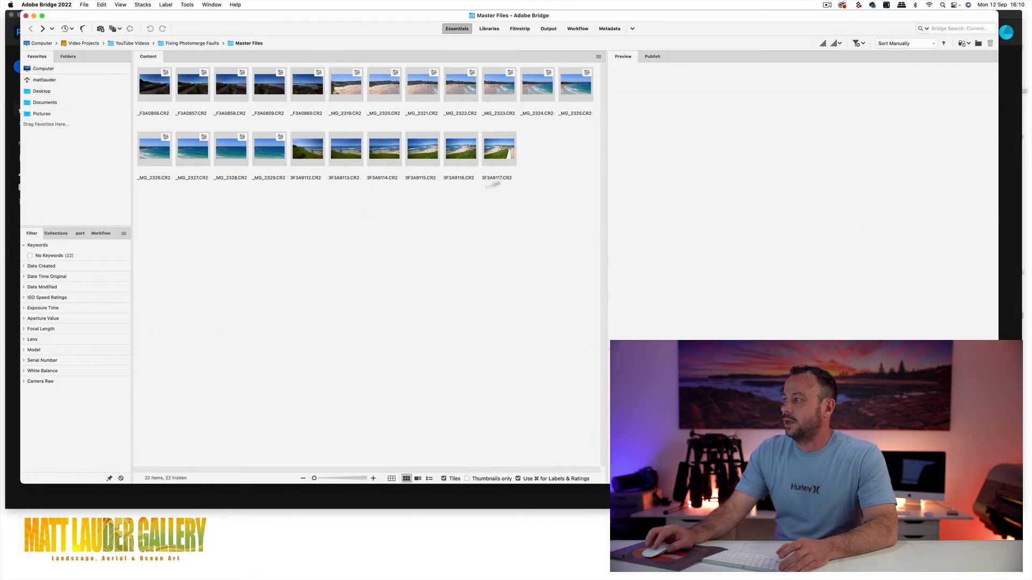
Select daytime frames 3F3A9112 through 3F3A9117 and open them in Camera Raw.
click(499, 149)
click(320, 152)
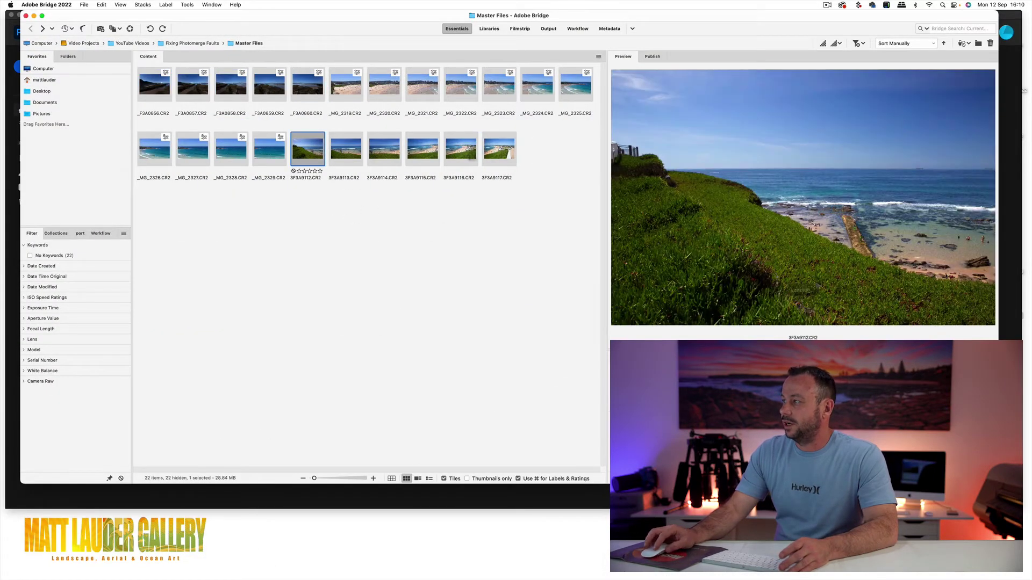
drag(546, 150, 321, 151)
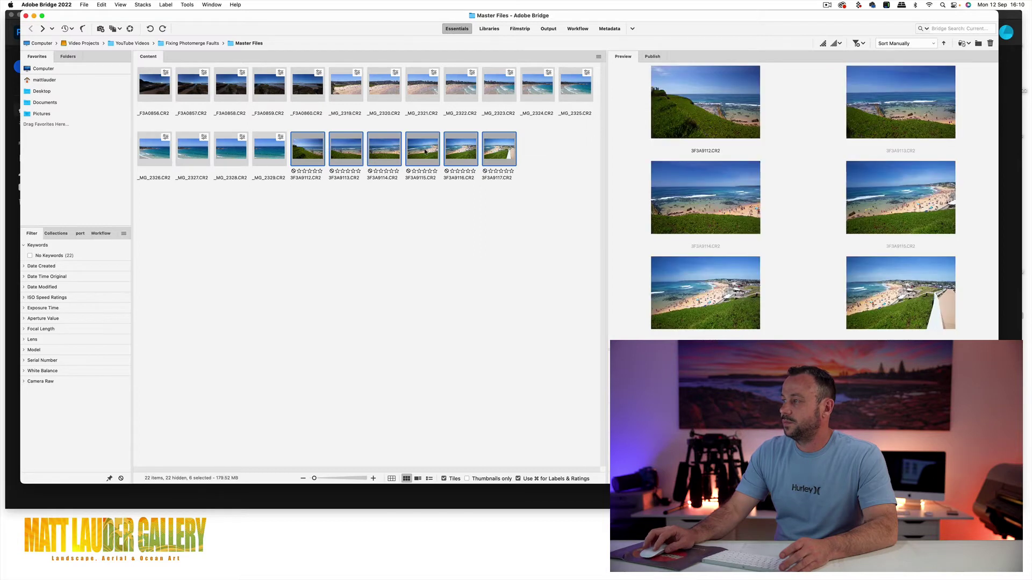
double_click(424, 152)
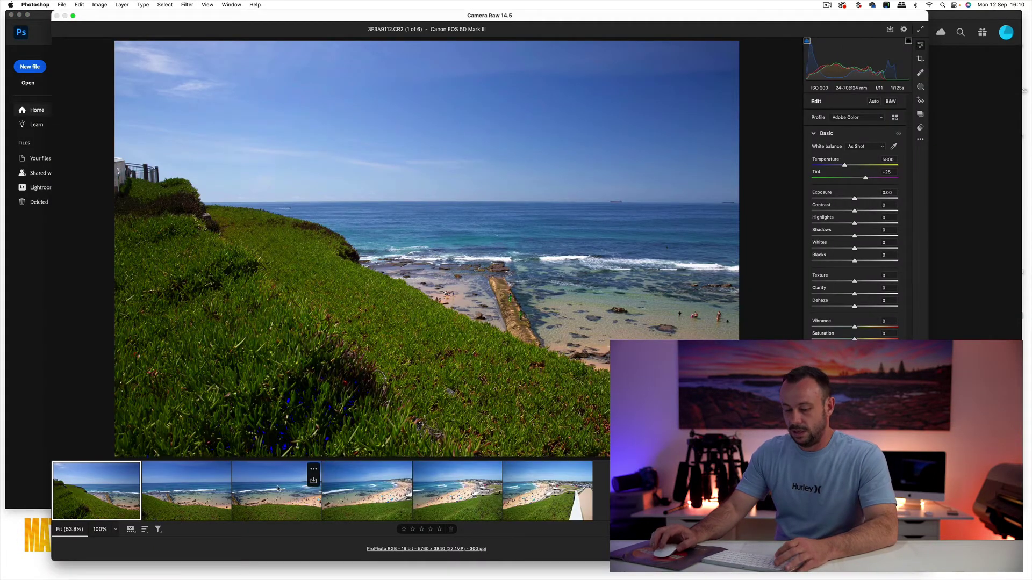
Synchronize all six frames and set white balance Temperature to 6000.
key(super+a)
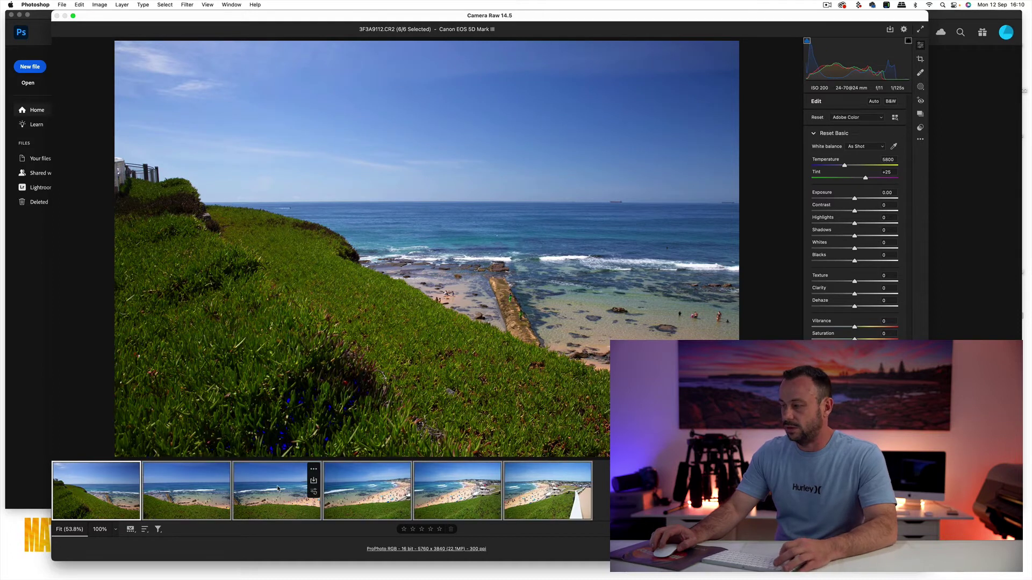
key(alt+s)
click(575, 113)
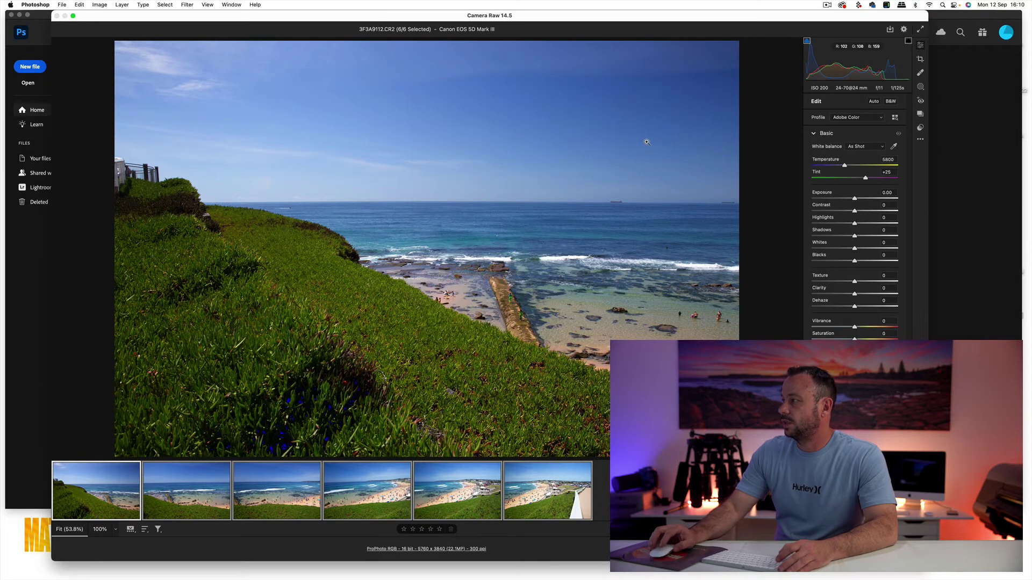
drag(844, 166, 846, 165)
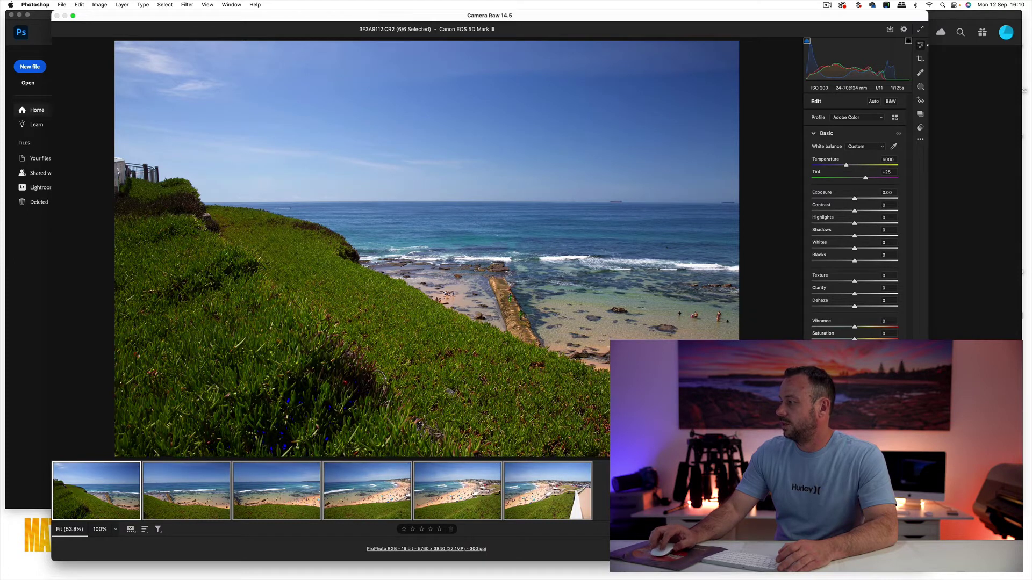
Enable chromatic aberration removal and lens profile corrections, then lower Highlights to −56.
key(super+alt+6)
click(816, 242)
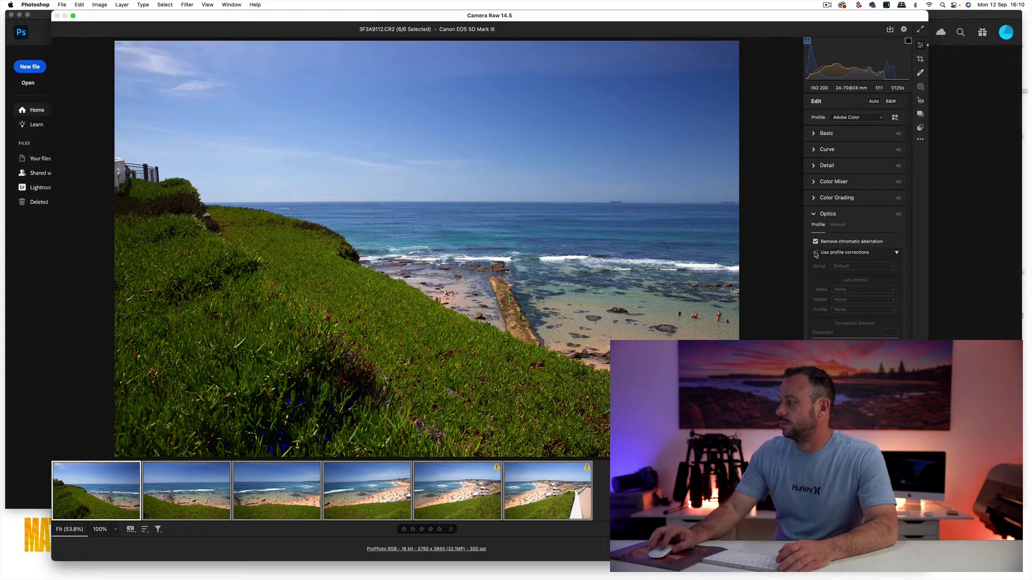
click(816, 253)
click(813, 214)
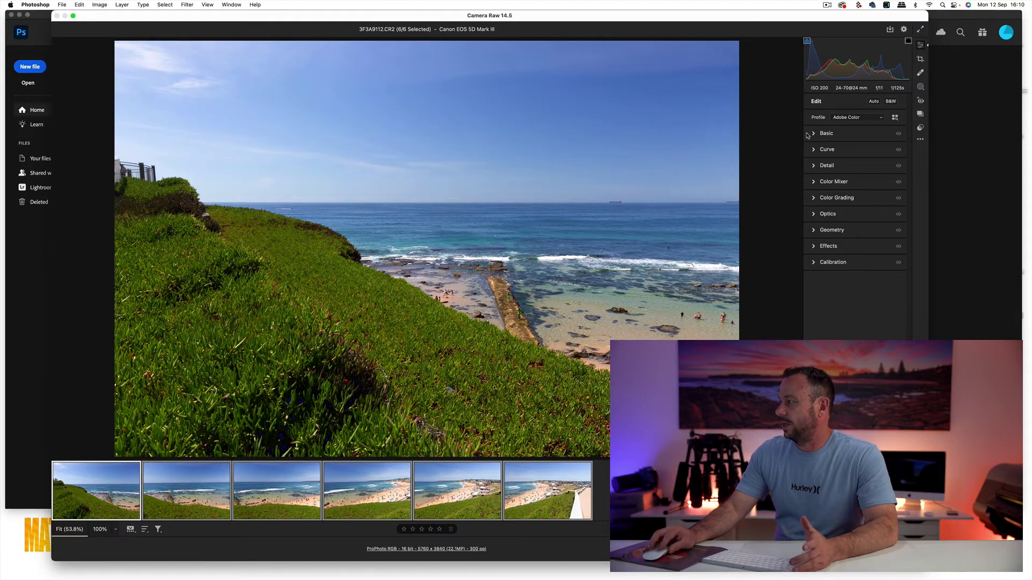
click(808, 134)
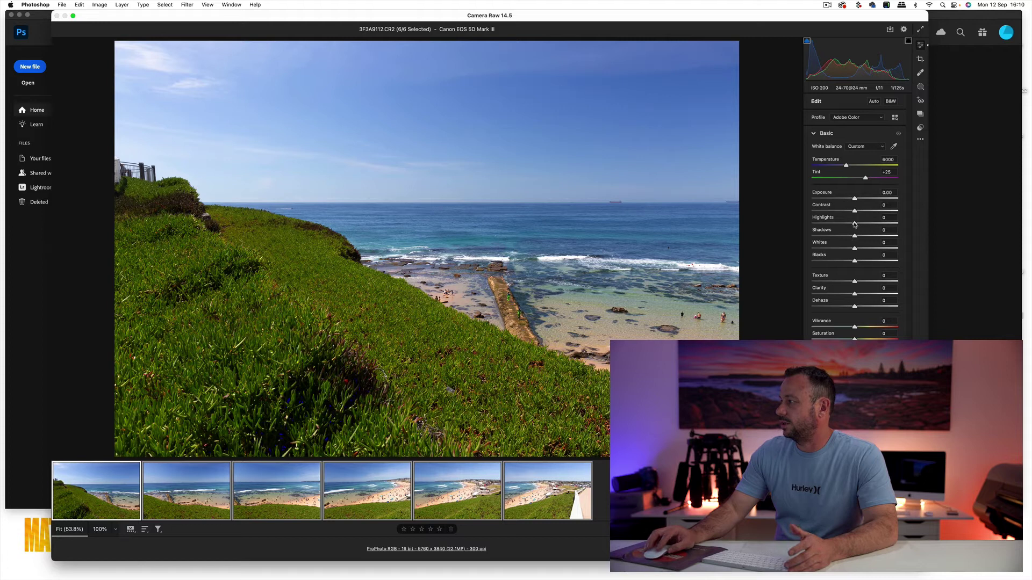
drag(855, 225, 875, 235)
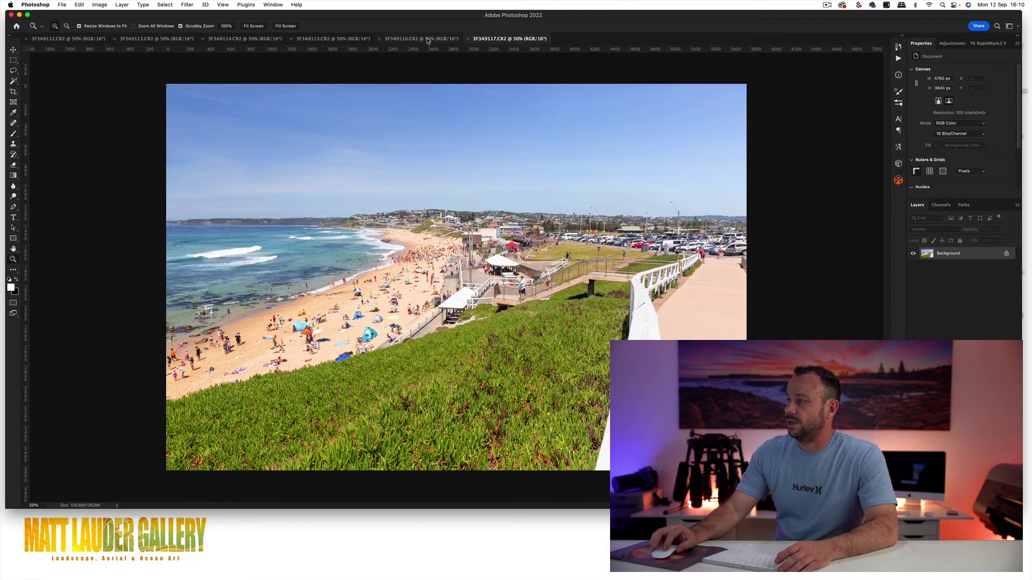
Inspect each frame in turn, from 3F3A9116 through 3F3A9112.
click(428, 40)
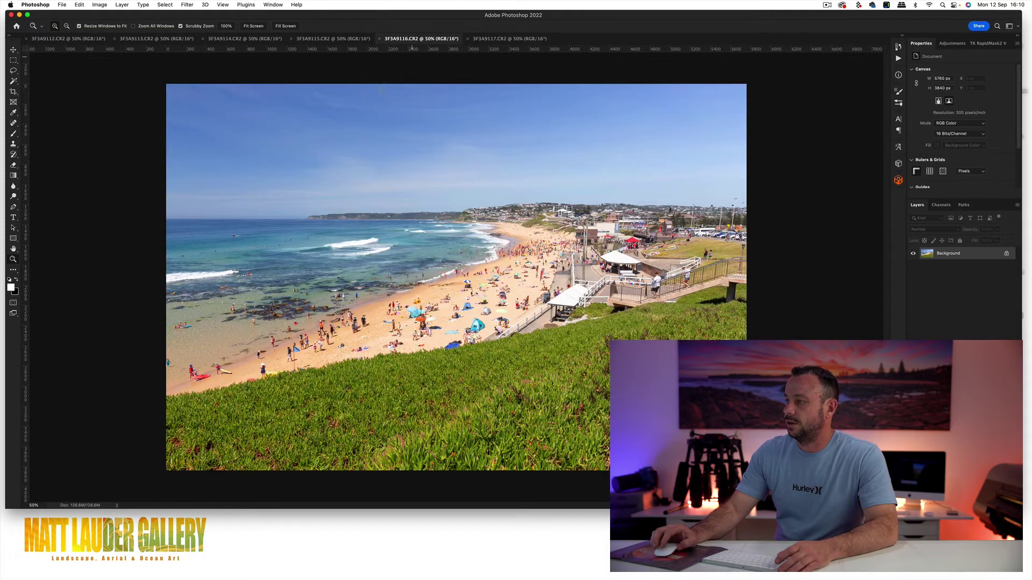
click(340, 40)
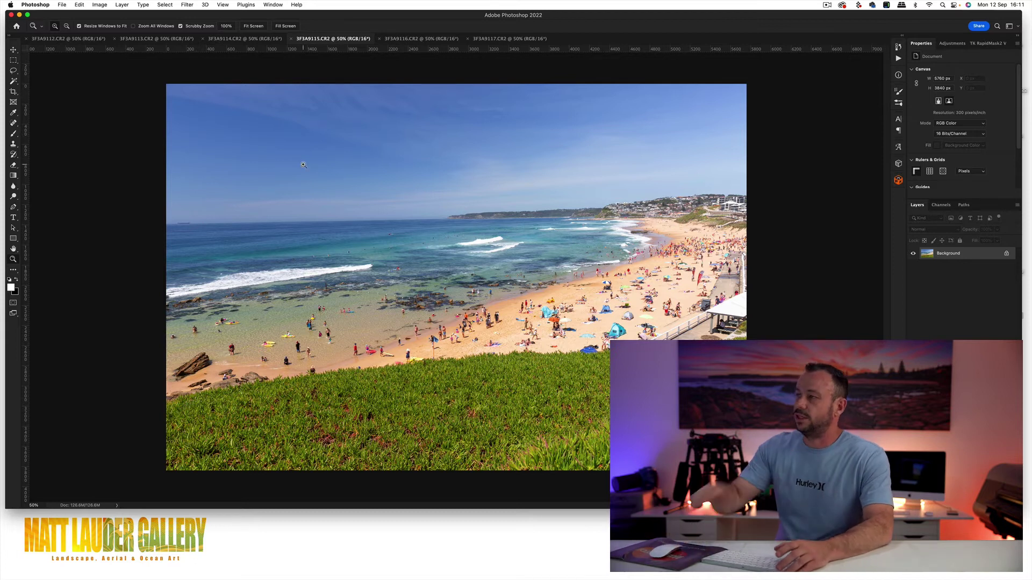
click(254, 39)
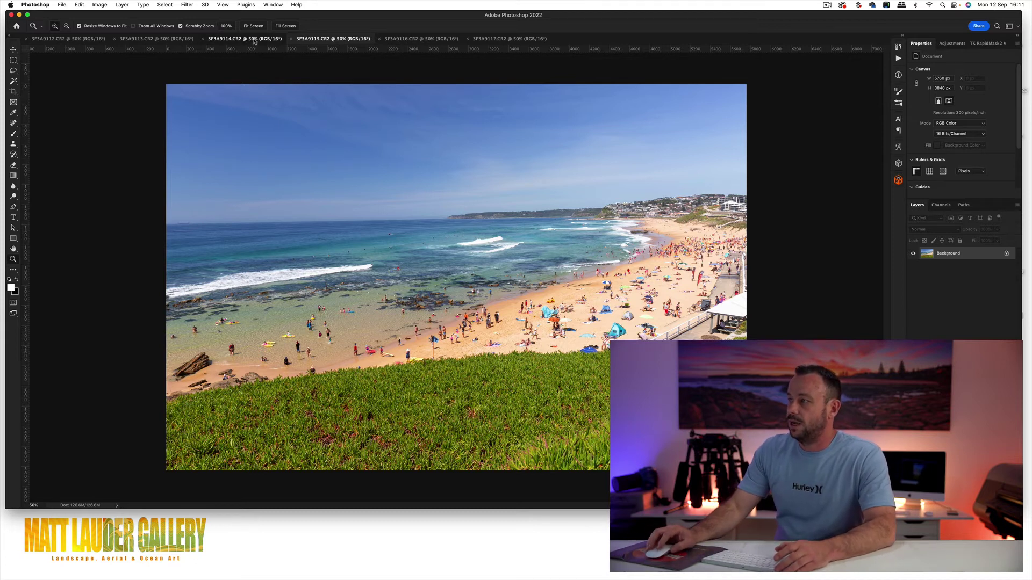
click(167, 39)
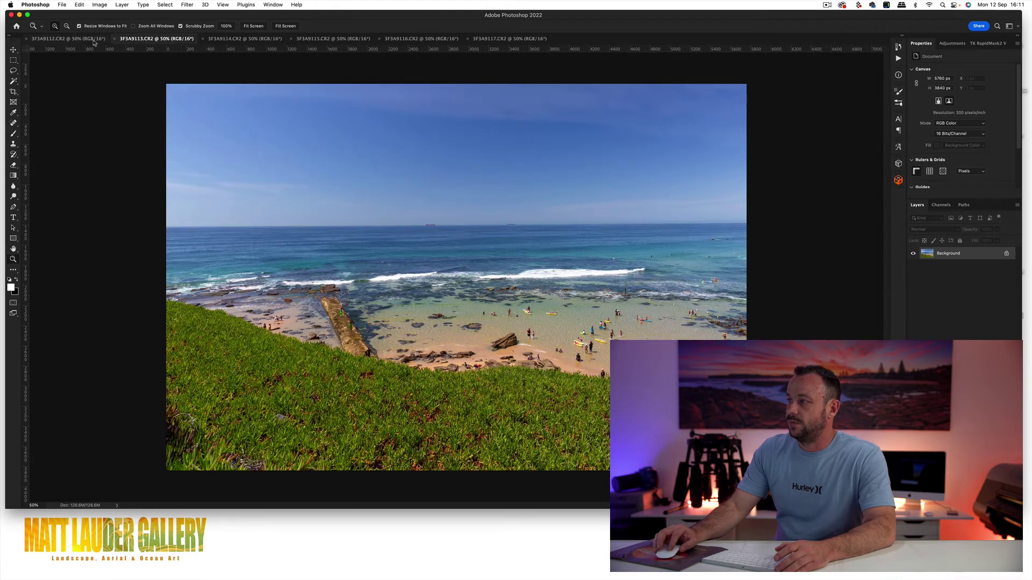
click(94, 42)
Run File > Automate > Photomerge from 3F3A9114 with all six open frames as sources.
click(166, 40)
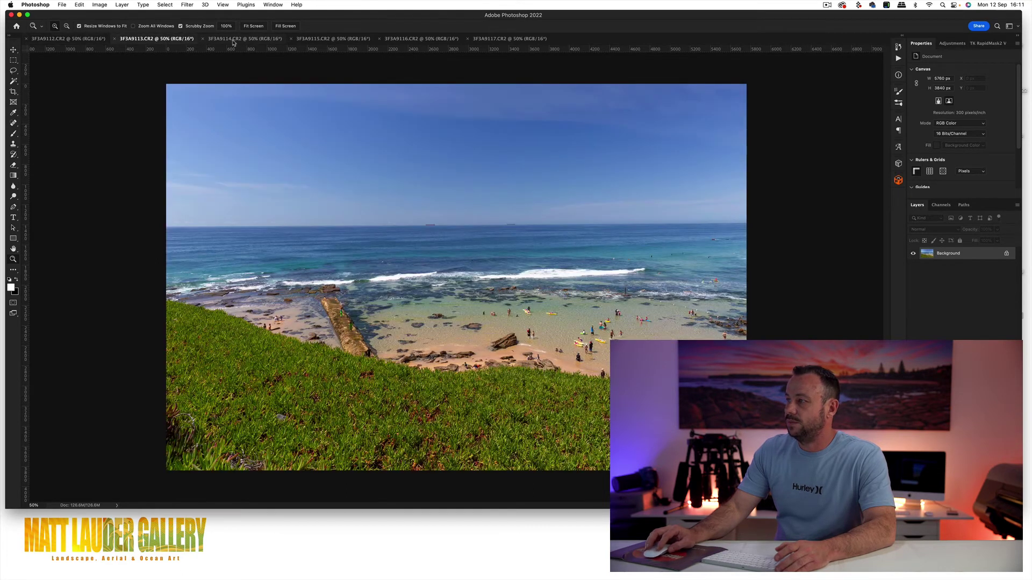
click(233, 40)
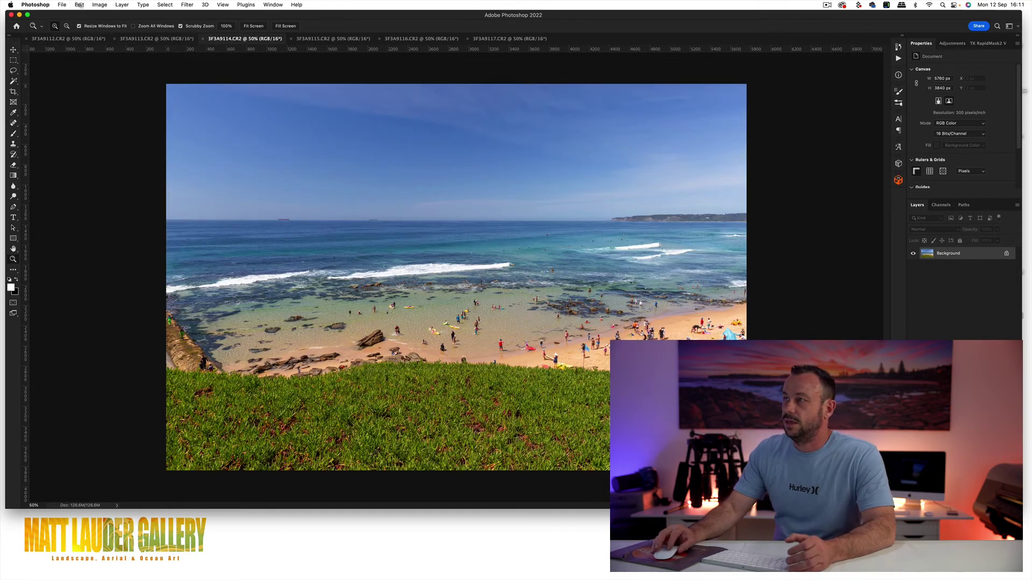
click(62, 6)
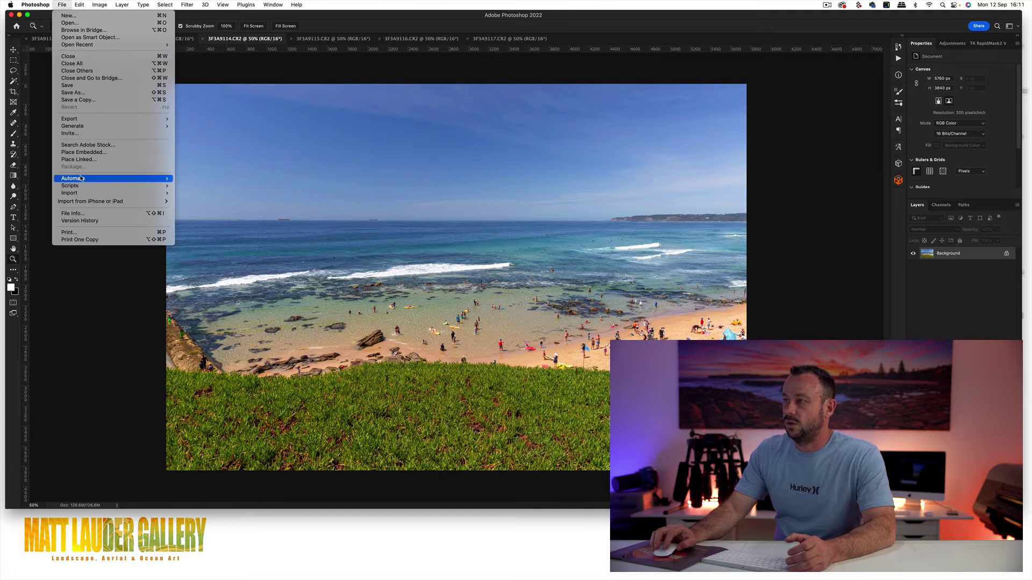
mouse_move(82, 178)
click(199, 292)
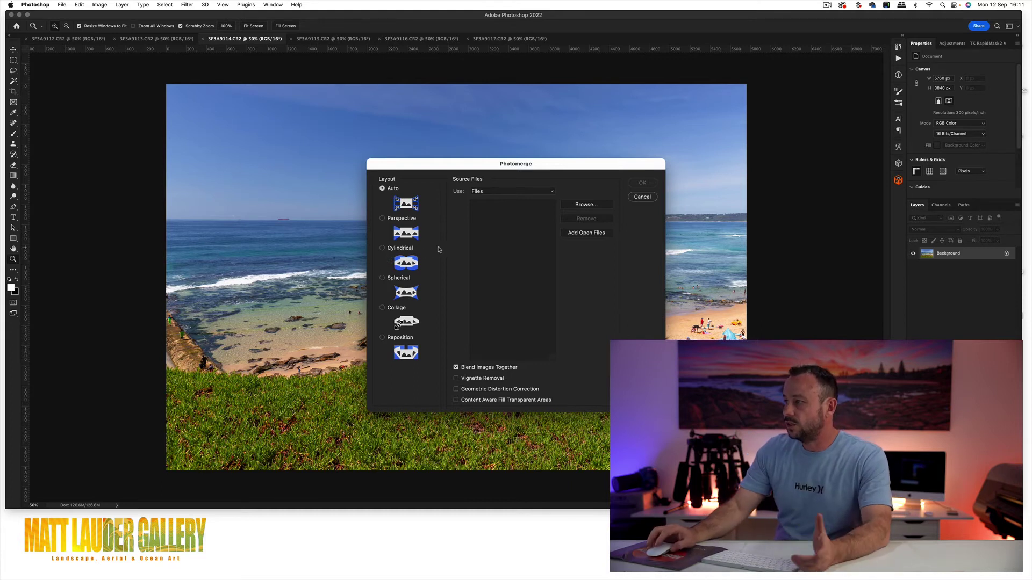
click(594, 235)
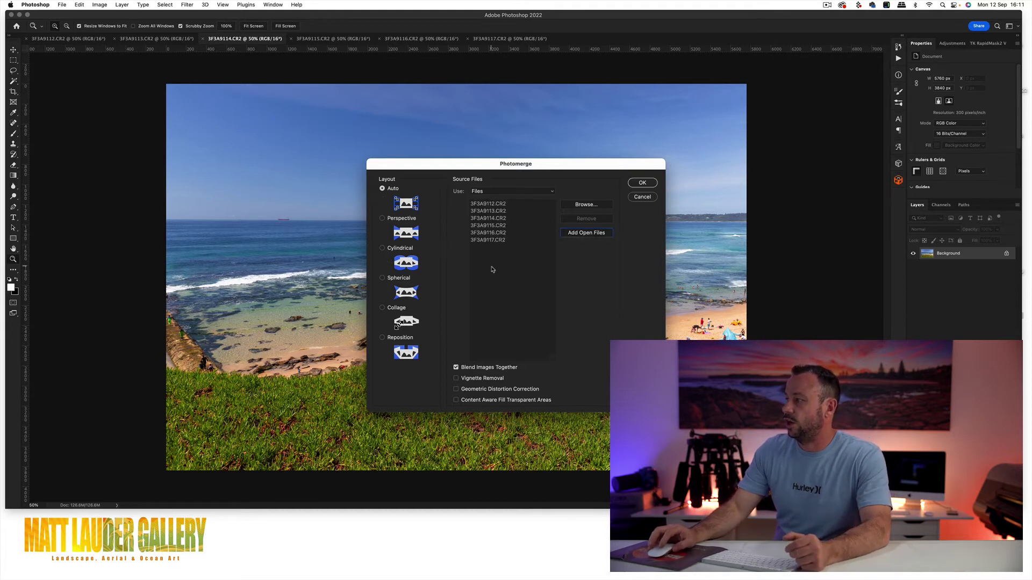
click(642, 186)
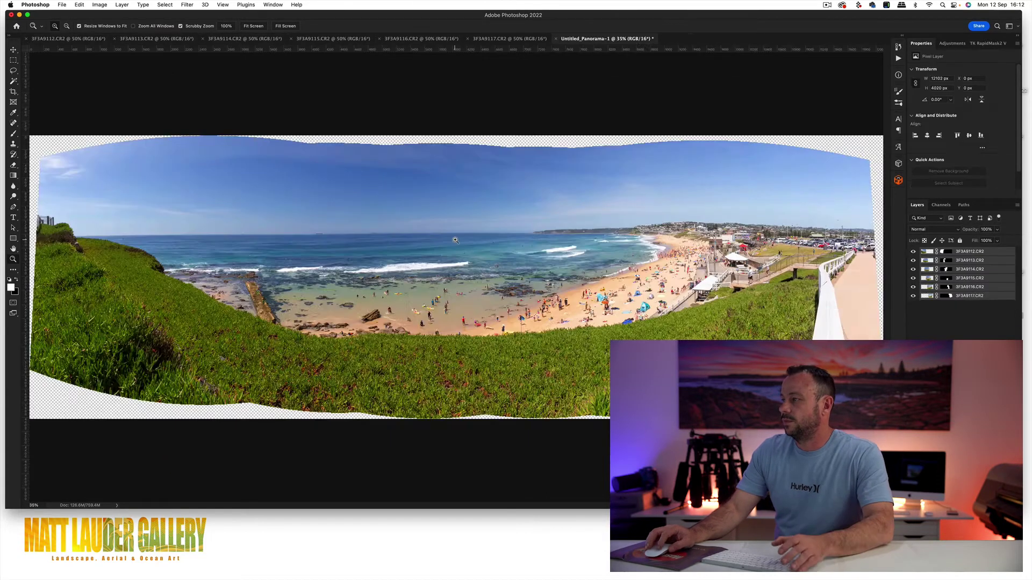
drag(456, 240, 675, 227)
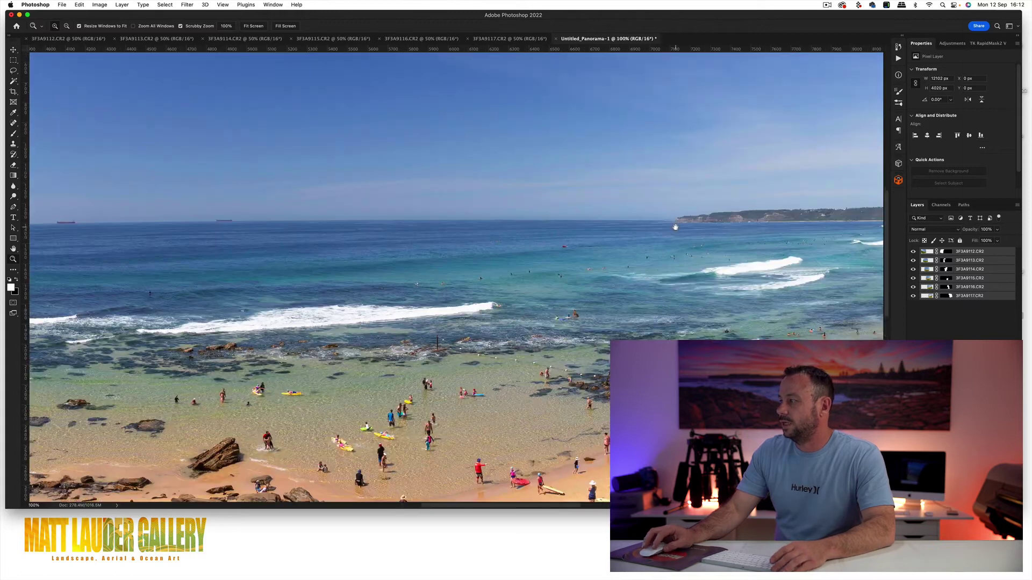
drag(316, 228, 594, 228)
drag(336, 228, 484, 223)
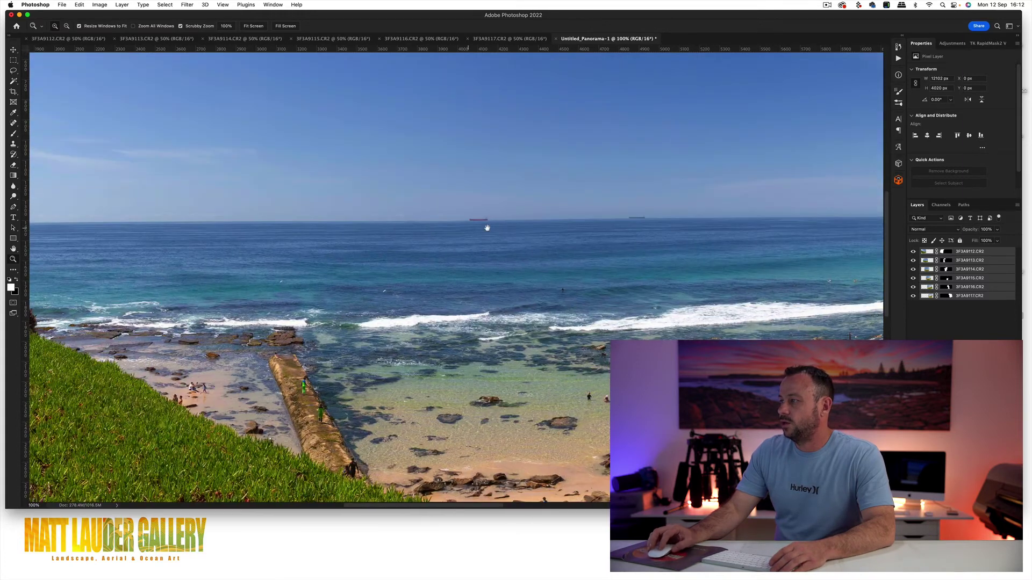
click(474, 238)
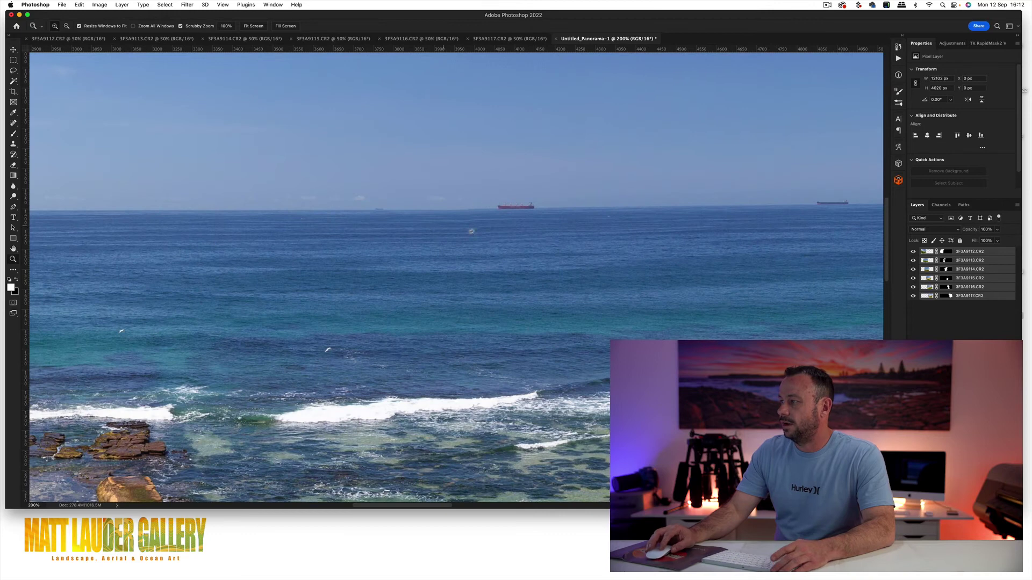
alt+click(473, 237)
alt+click(478, 237)
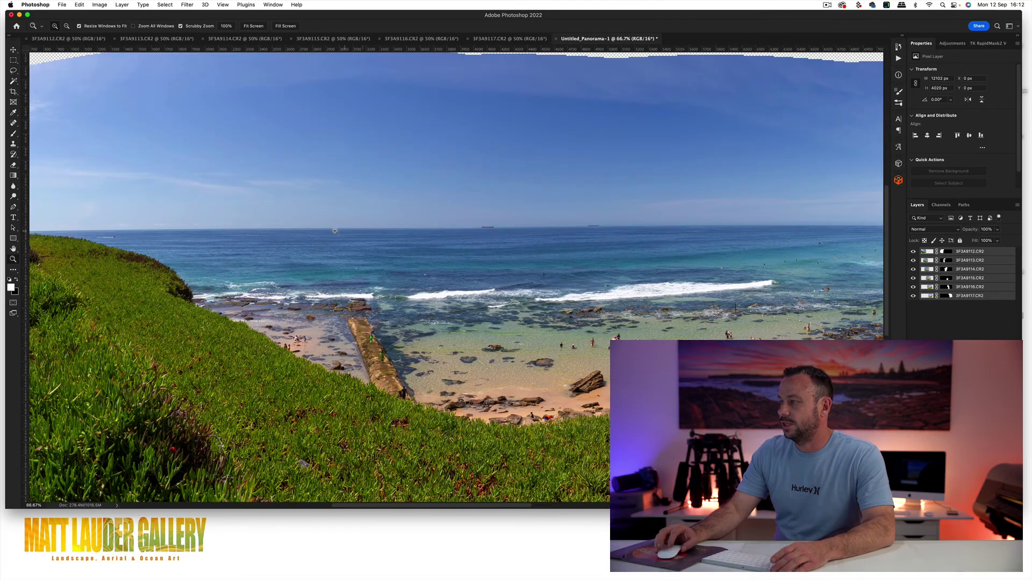
alt+click(513, 256)
alt+click(514, 256)
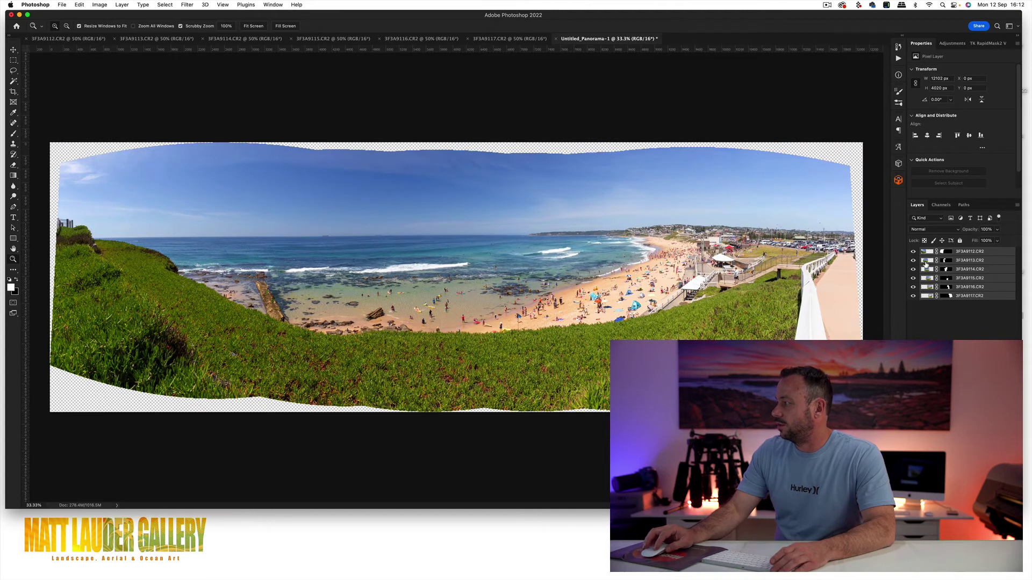
Create a merged Layer 1 and move it below all six frame layers.
click(925, 264)
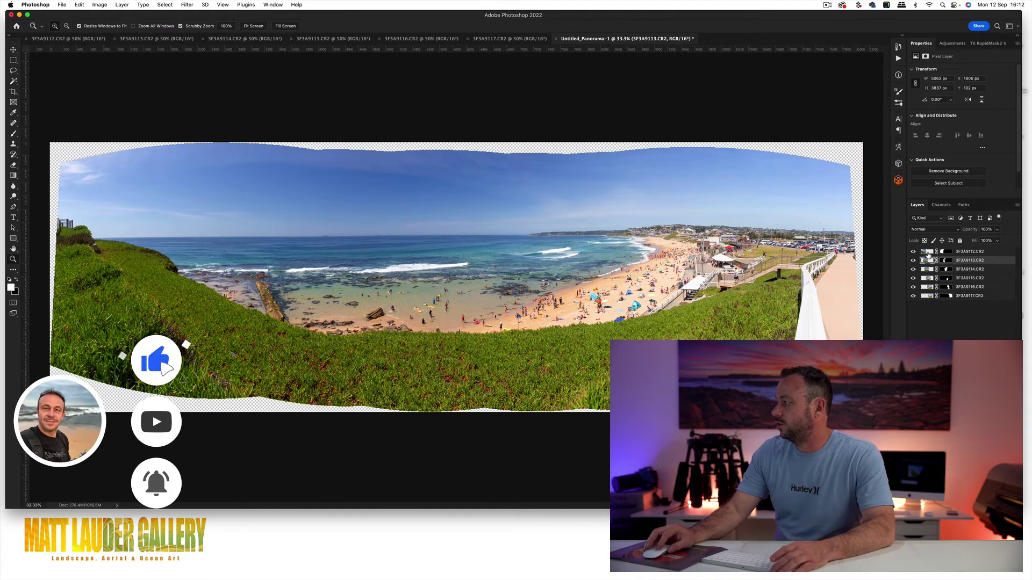
key(super+alt+shift+e)
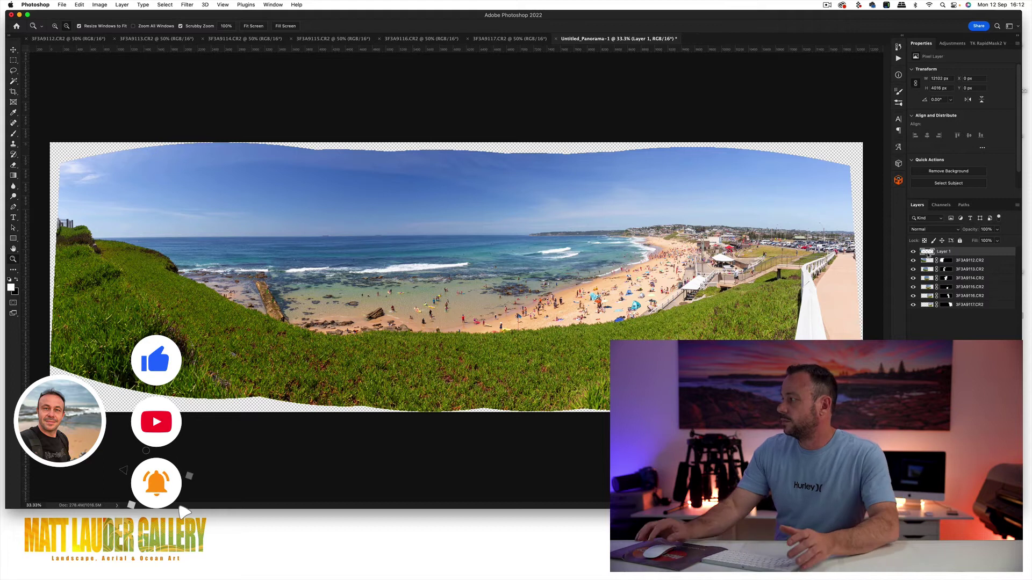
drag(928, 255, 936, 312)
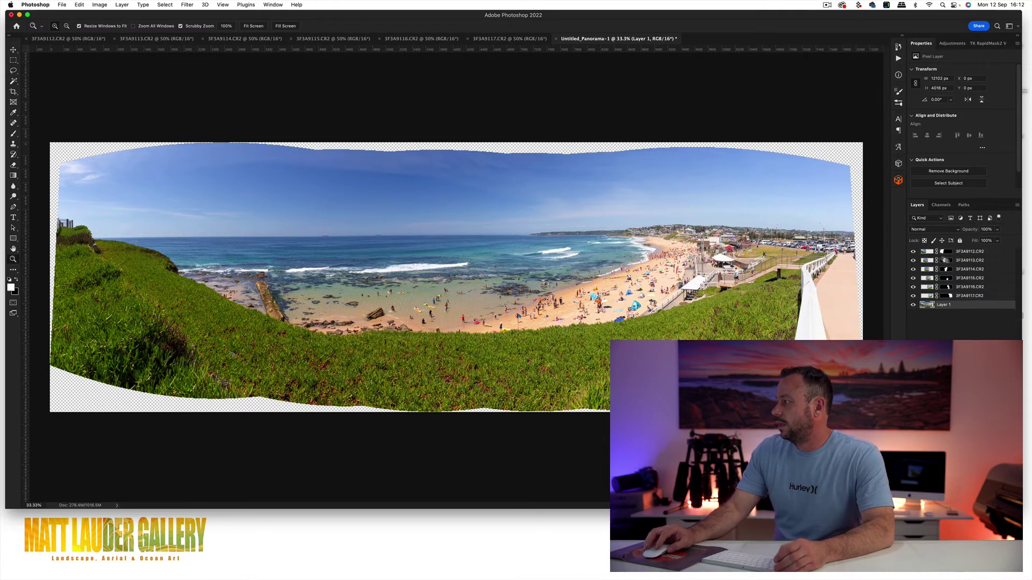
Fill the 3F3A9114.CR2 layer mask with black.
click(923, 252)
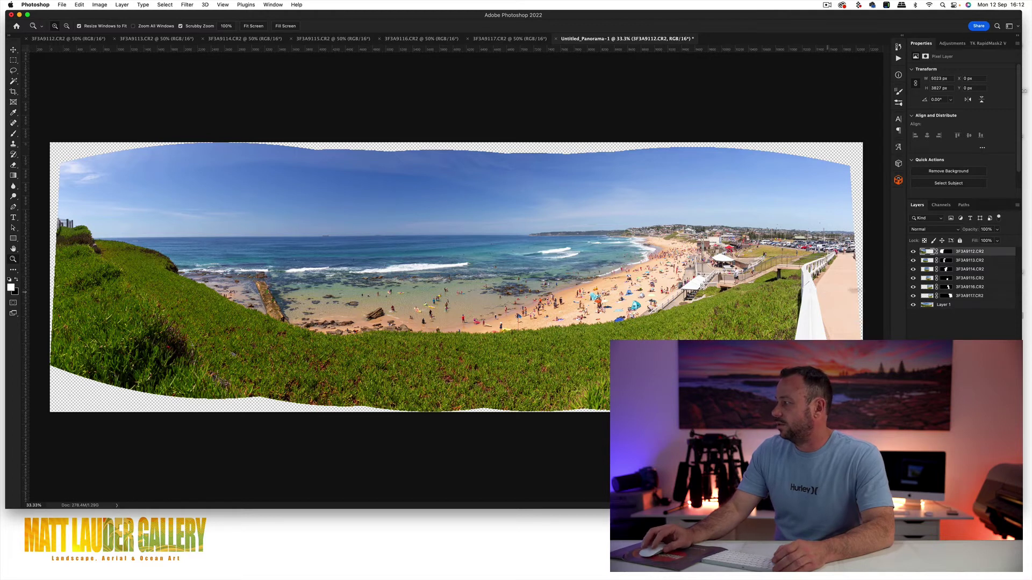
click(930, 269)
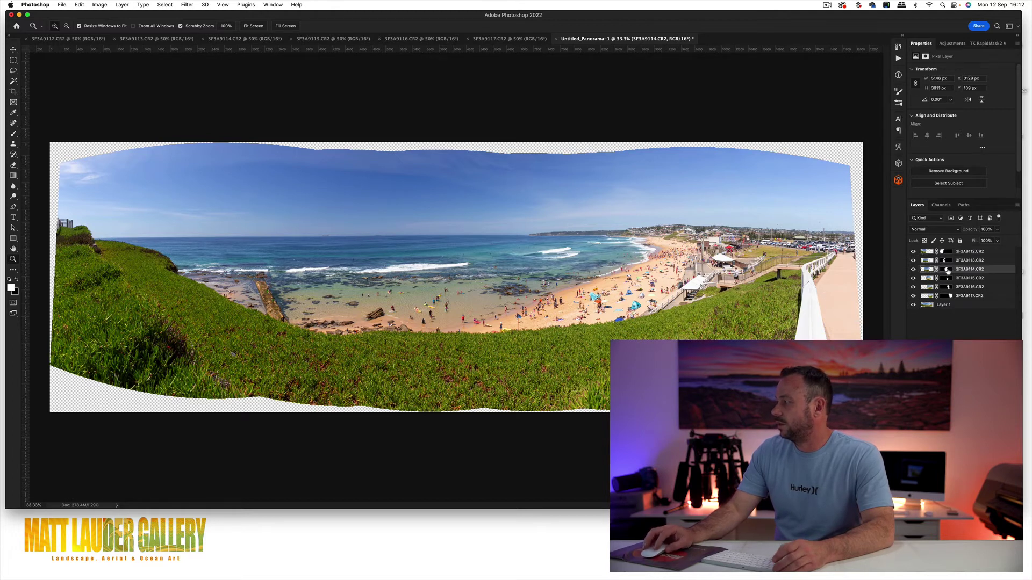
click(947, 270)
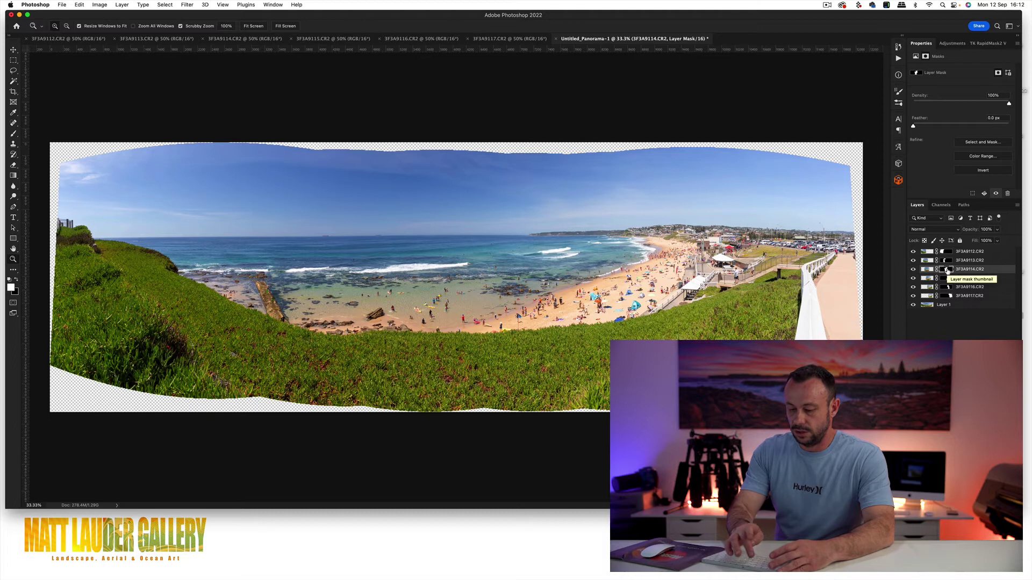
key(shift+BackSpace)
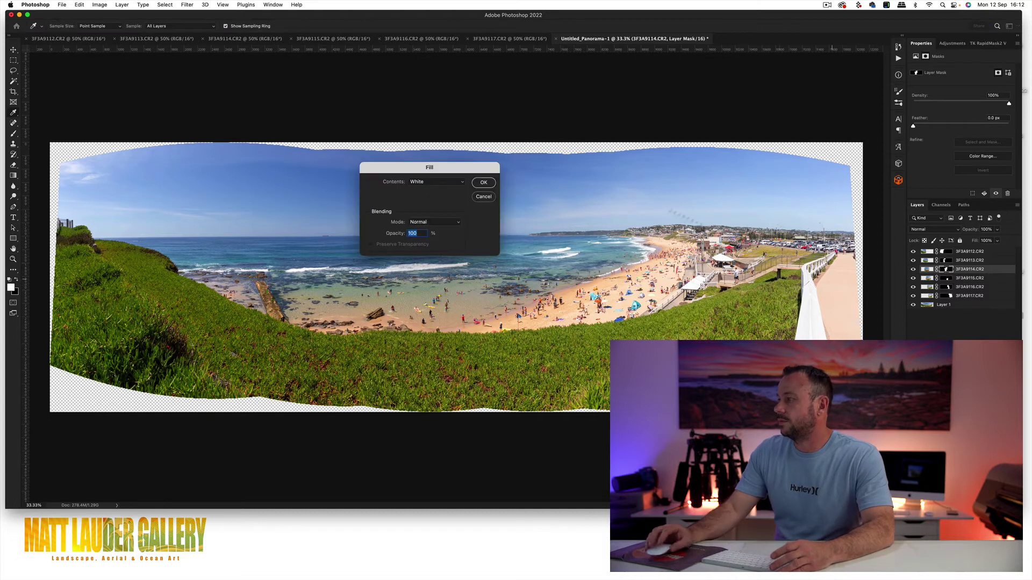
click(448, 181)
click(437, 166)
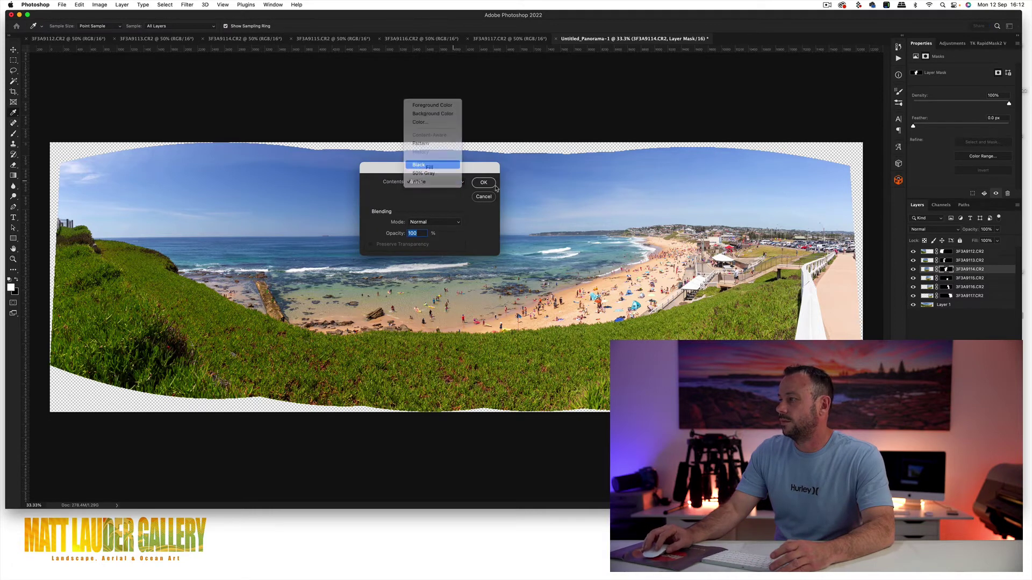
click(483, 183)
Zoom the panorama to 66.67% and fill the 3F3A9114 mask white to reveal it again.
key(z)
click(435, 247)
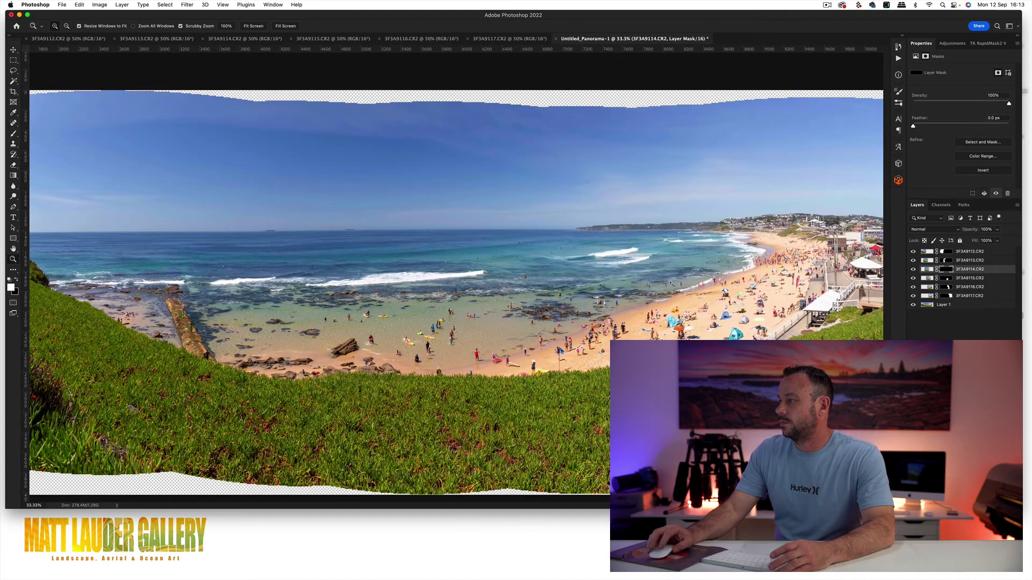
key(super+equal)
key(super+equal)
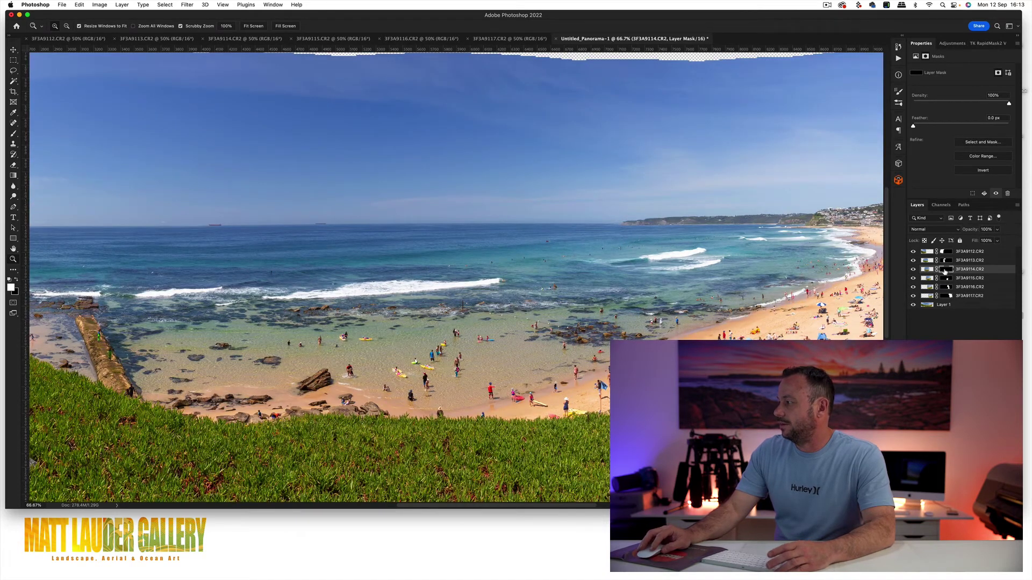
key(super+i)
key(v)
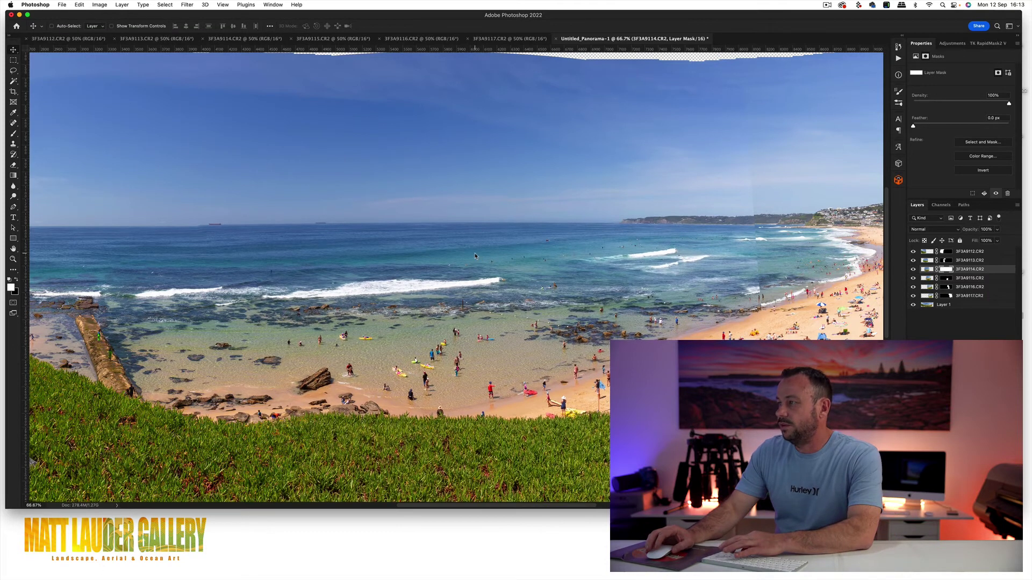
Inspect the horizon seams at 200%, then return to 66.67%.
key(z)
click(213, 230)
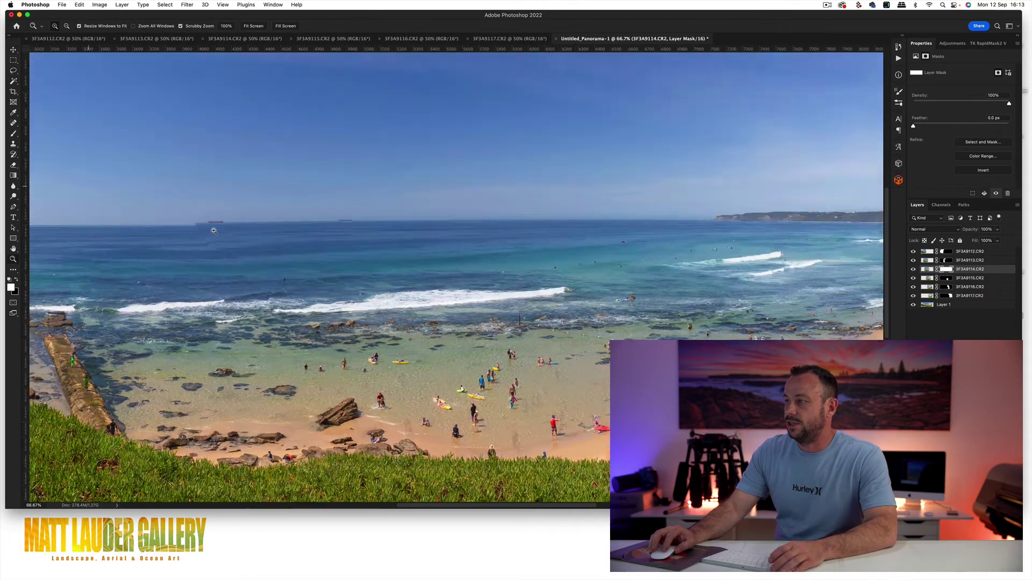
drag(179, 222, 287, 231)
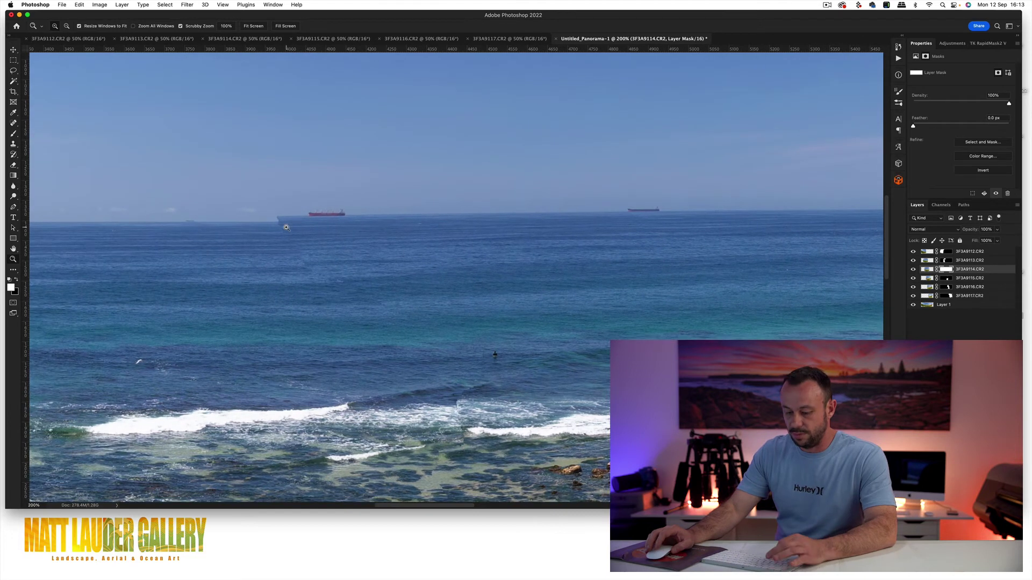
key(v)
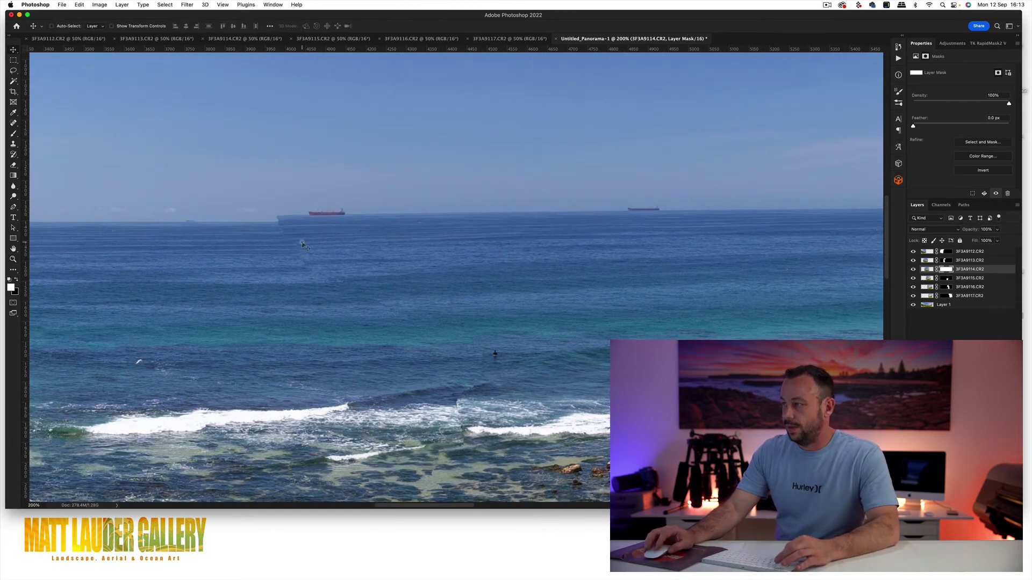
key(z)
alt+click(304, 244)
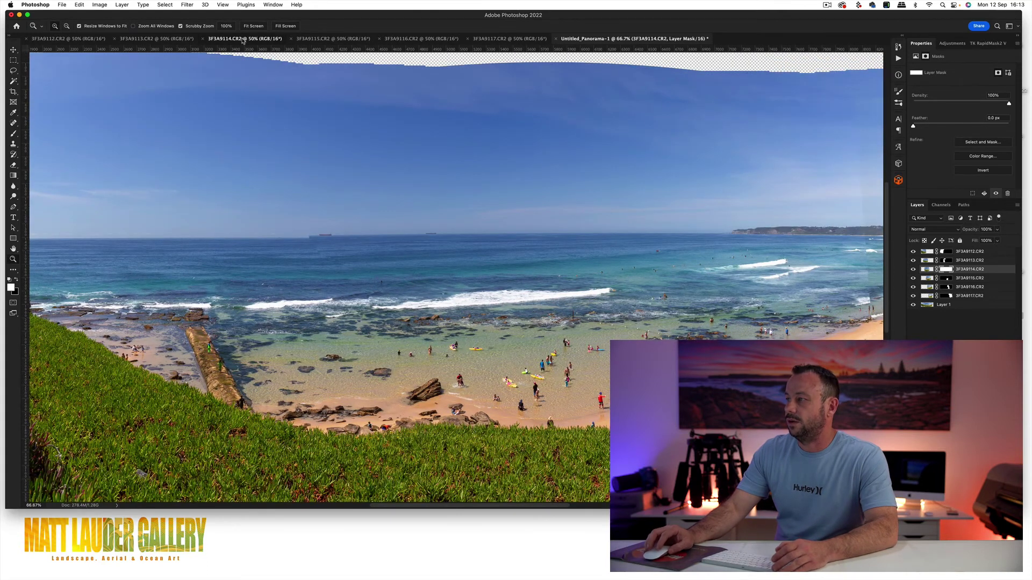
Check source frames 3F3A9114 and 3F3A9115, then return to the panorama and show all windows.
click(243, 40)
click(333, 39)
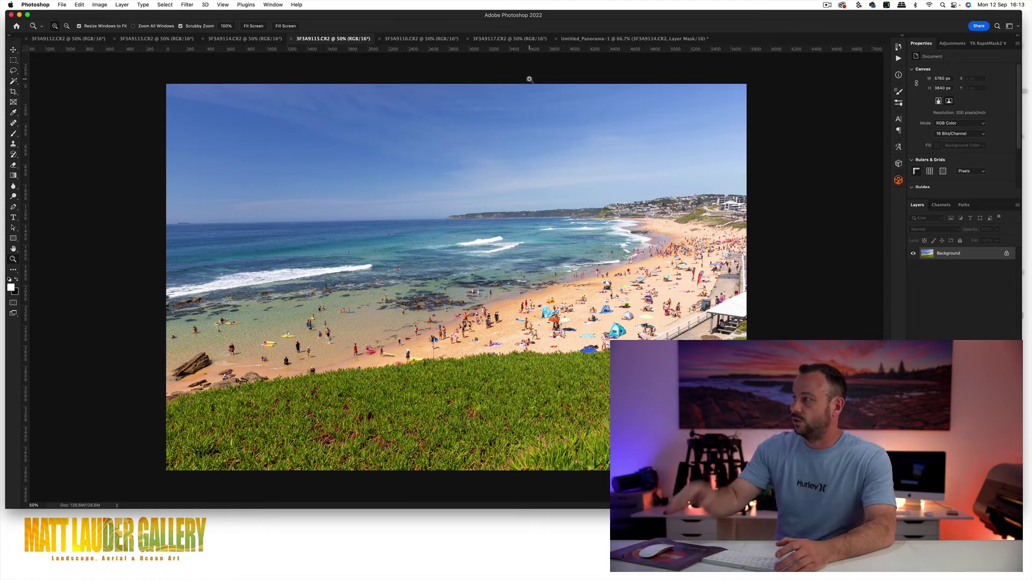
click(578, 39)
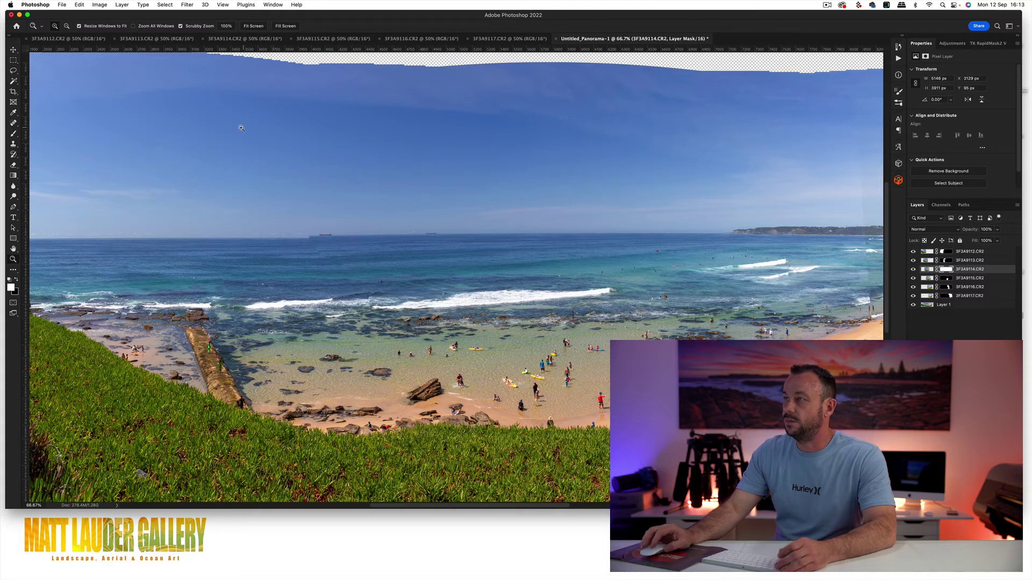
key(ctrl+Up)
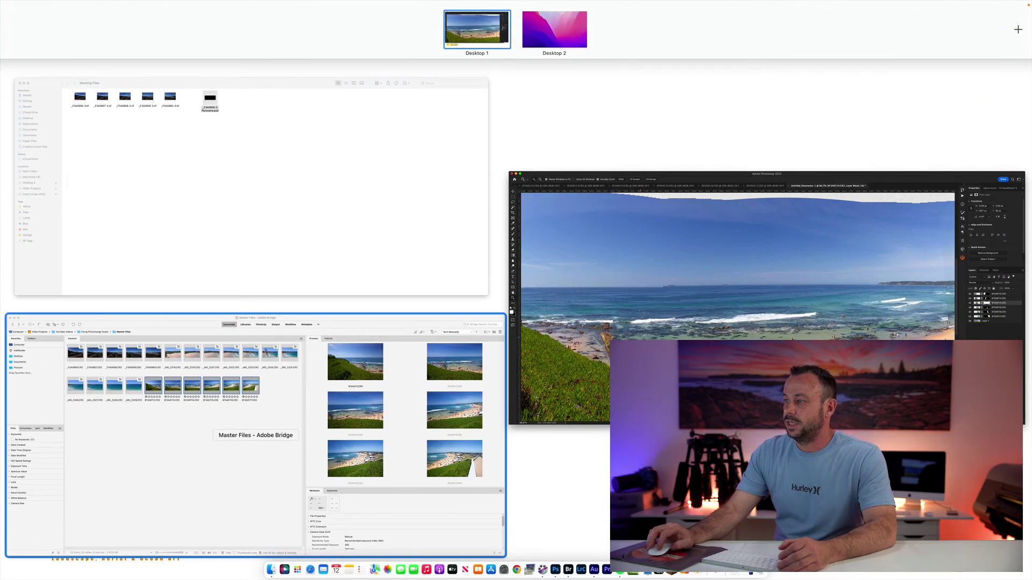
Select only frame 3F3A9115 in Bridge and open it in Camera Raw.
click(276, 380)
click(371, 201)
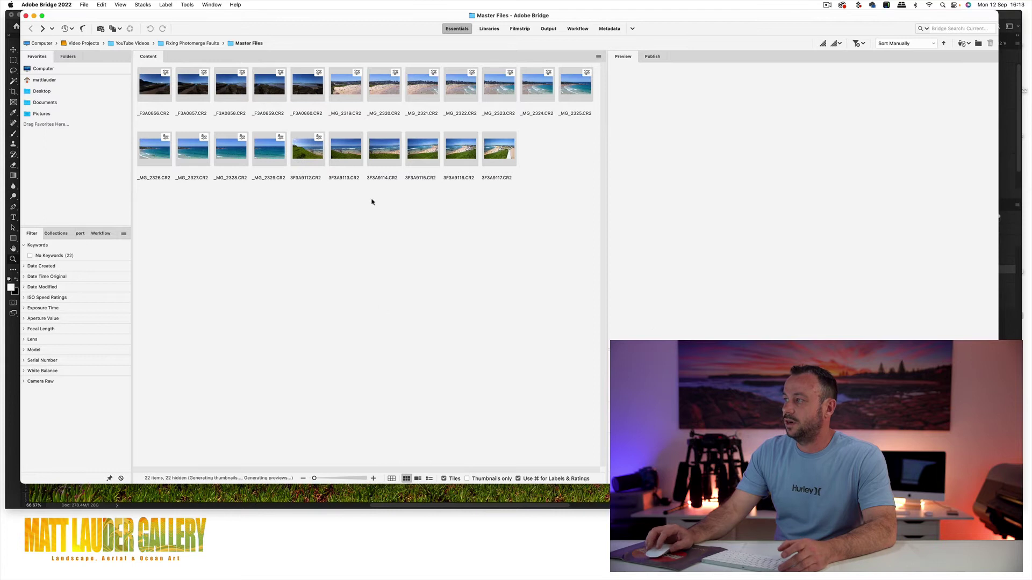
click(414, 143)
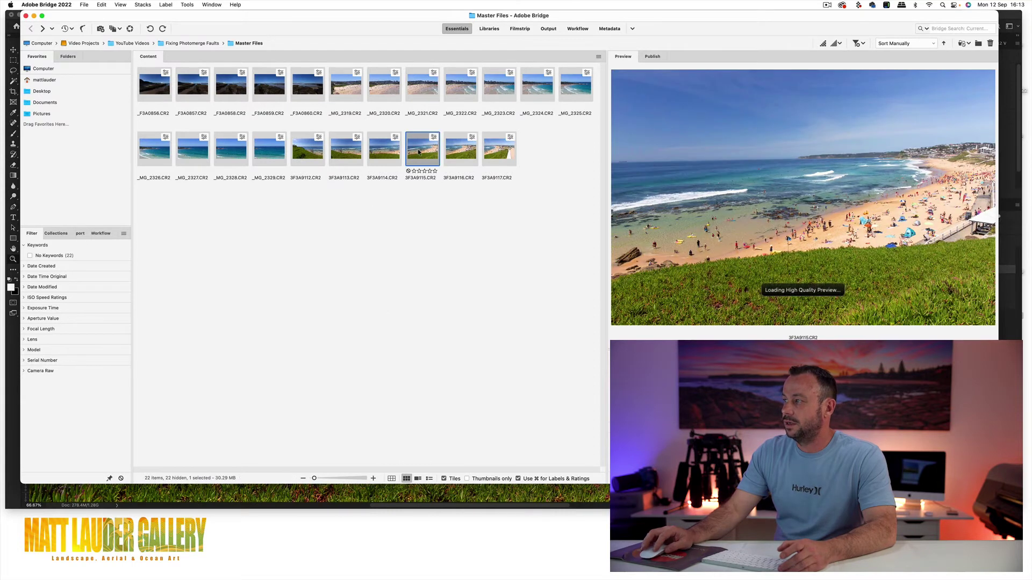
key(super+Tab)
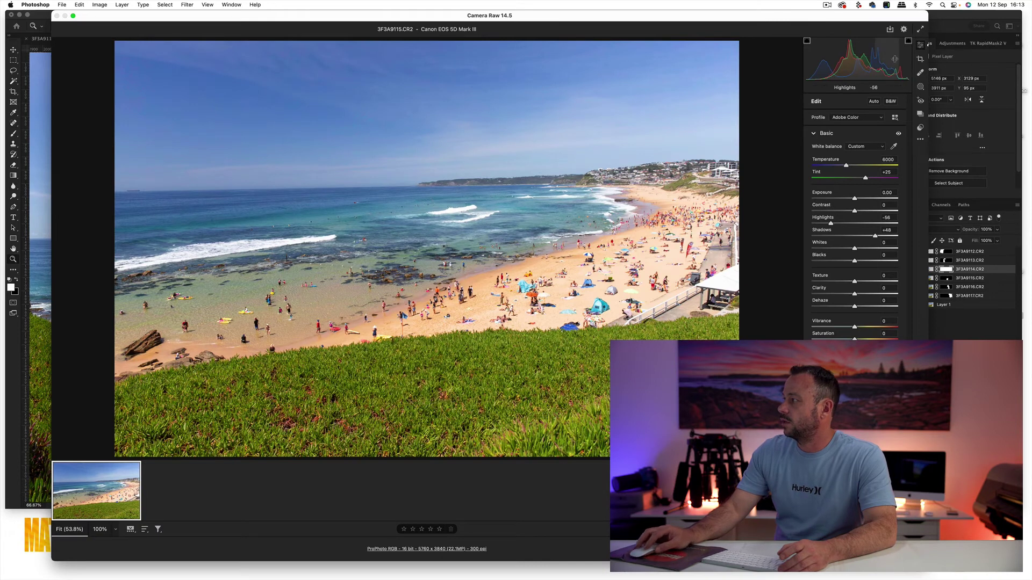
Rotate frame 3F3A9115 by 0.74° with the Crop tool to level the horizon.
click(921, 61)
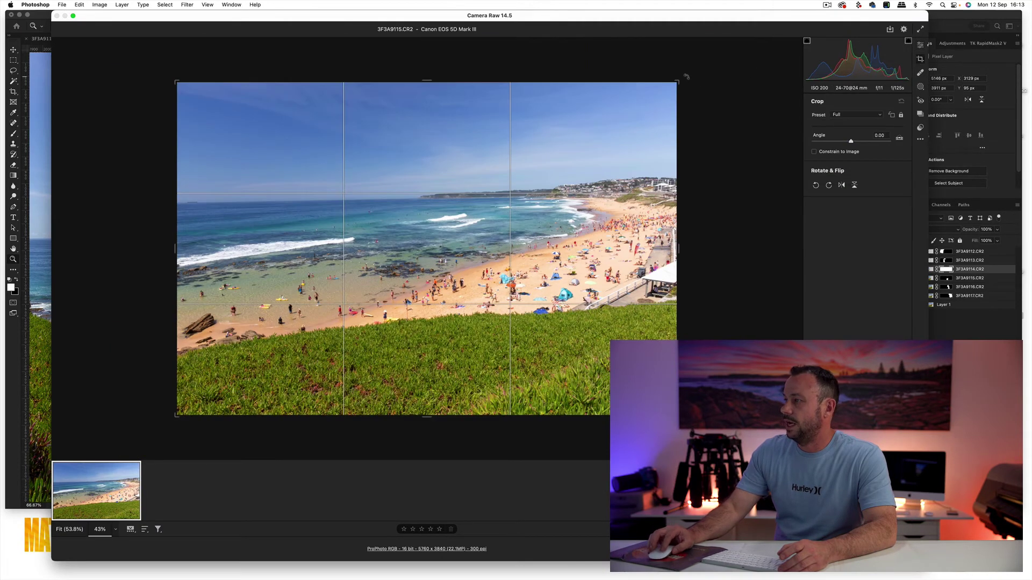
drag(687, 77, 690, 81)
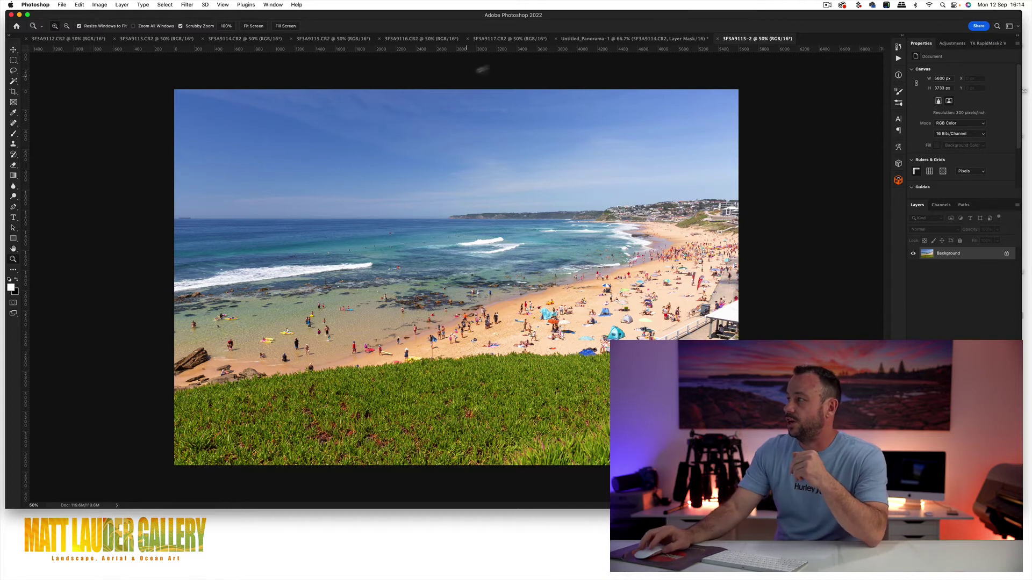
Close all documents, including Untitled_Panorama-1, choosing Don't Save for every one.
click(590, 39)
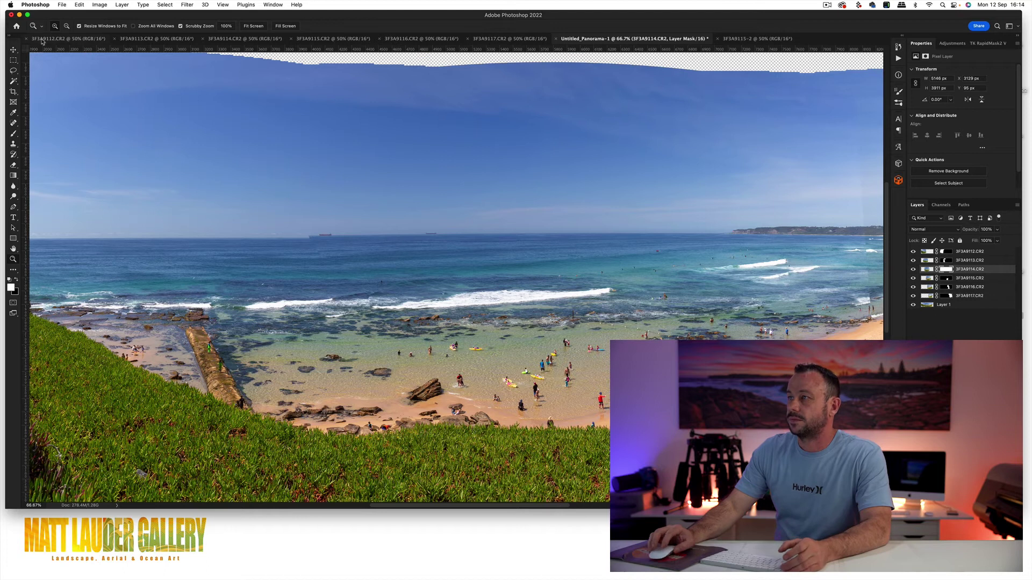
click(59, 5)
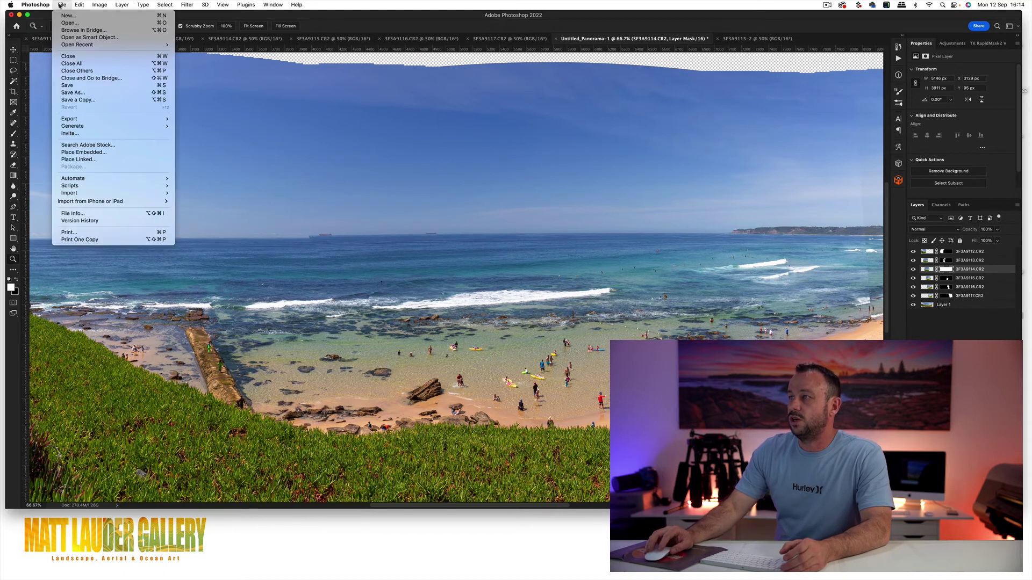
click(77, 64)
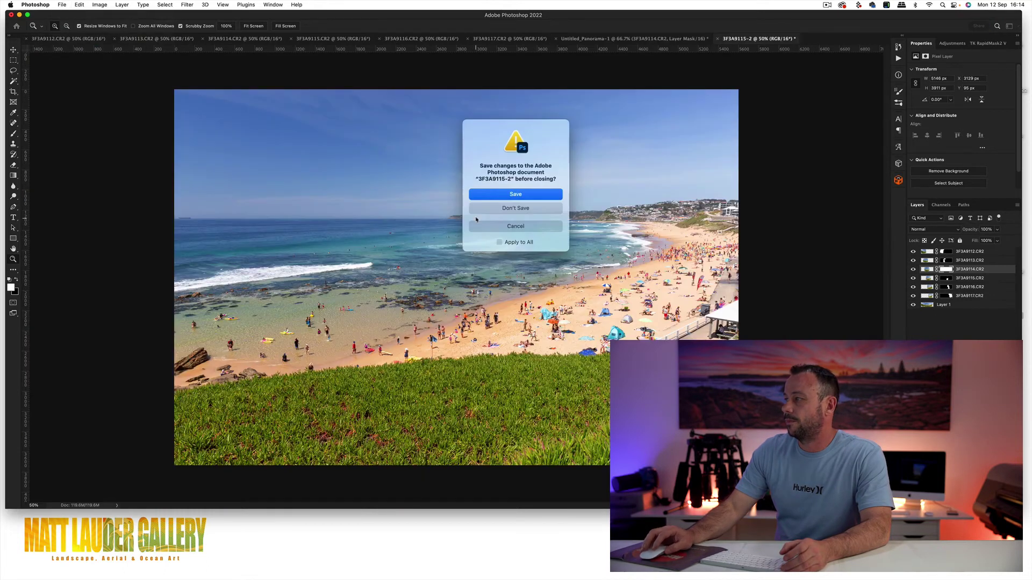
click(504, 208)
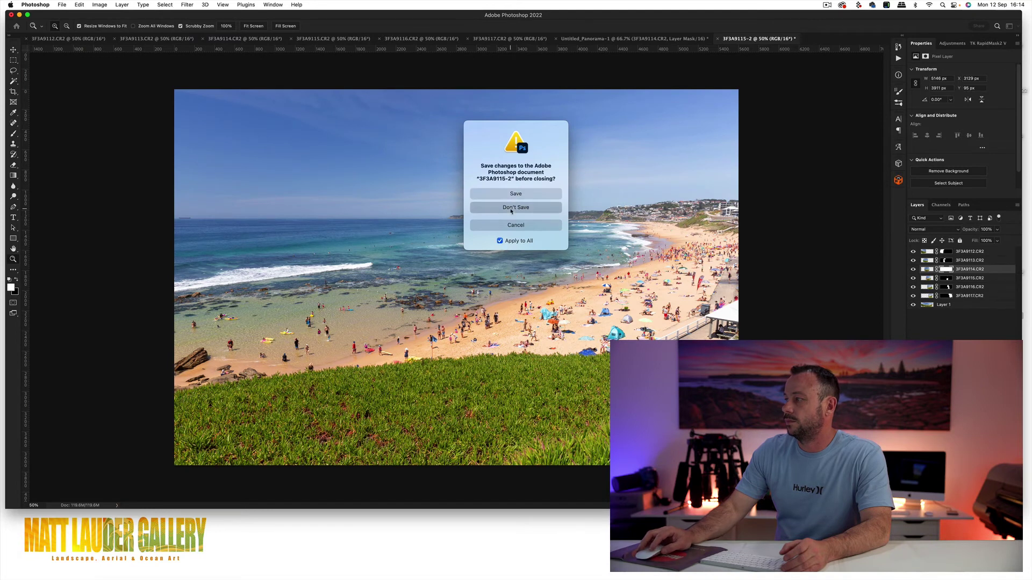
key(ctrl+Up)
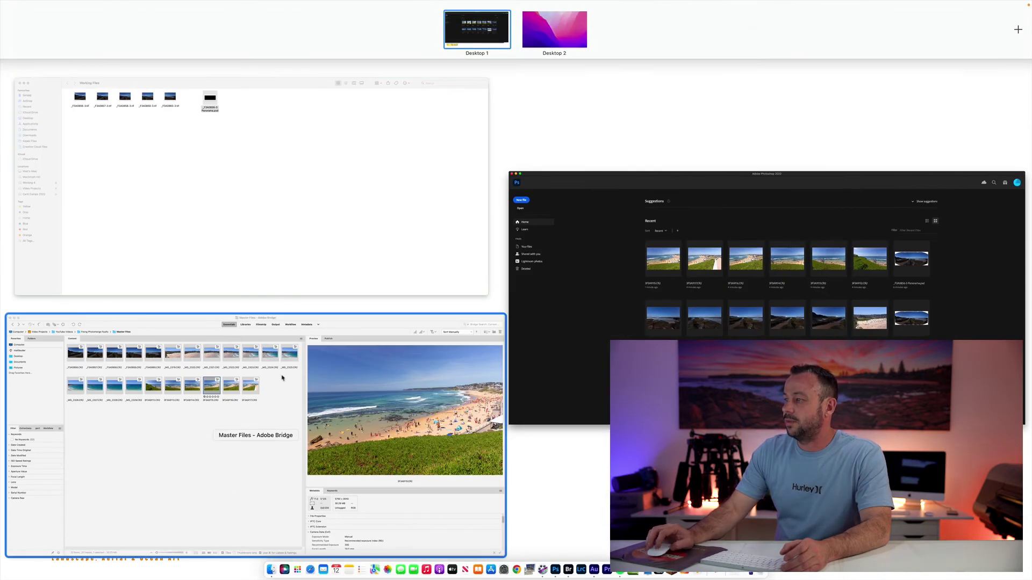
Select frames _MG_2319 through _MG_2329 in Bridge's Content panel.
click(281, 378)
click(345, 84)
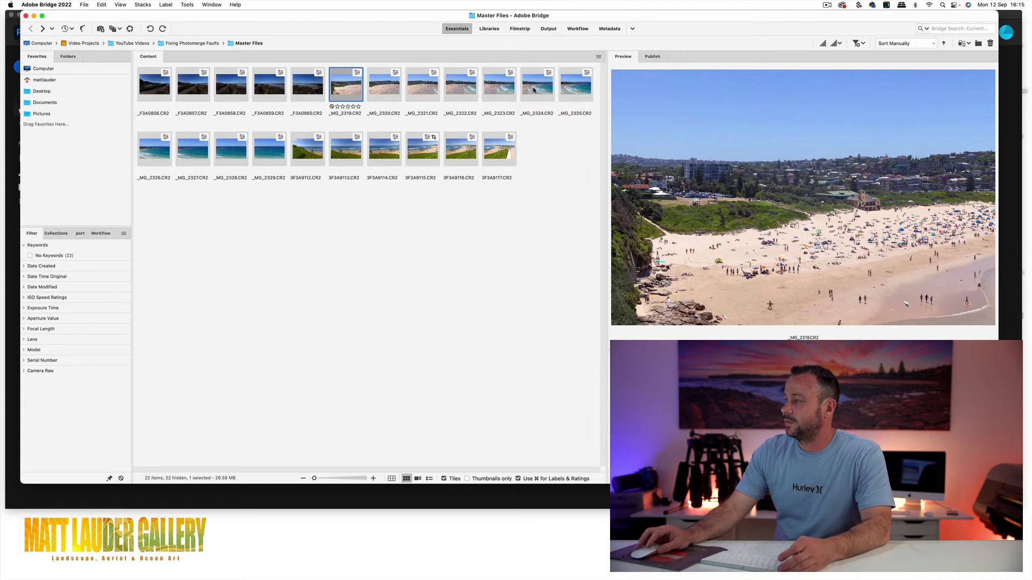
shift+click(268, 149)
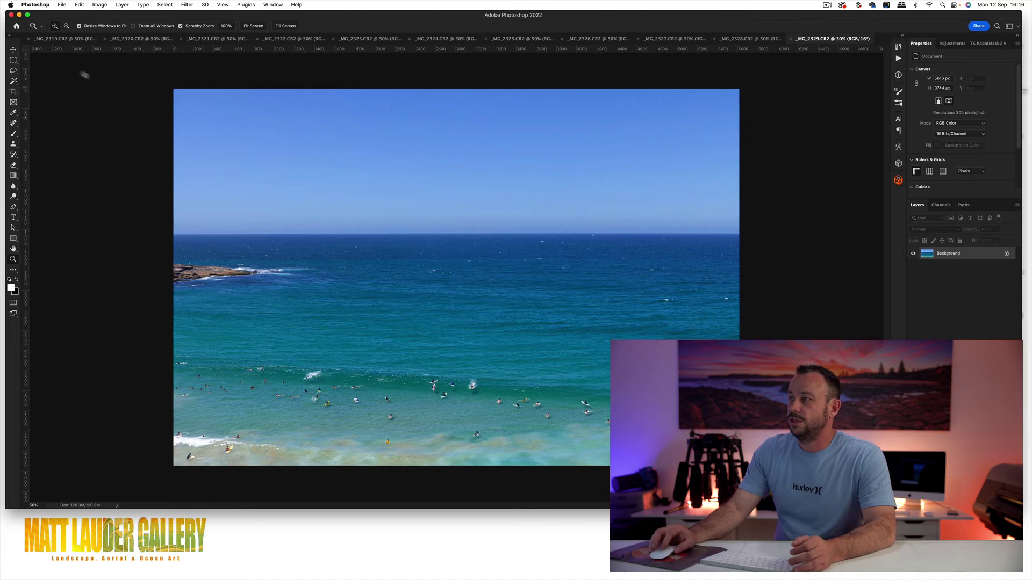
Merge all eleven open _MG frames into a Cylindrical Photomerge panorama.
click(62, 5)
mouse_move(134, 179)
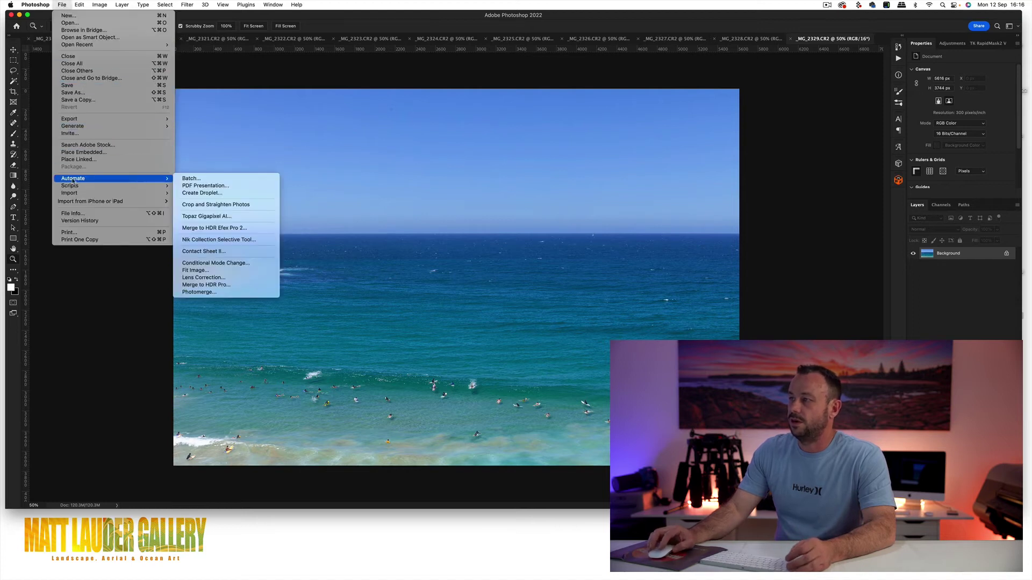
click(199, 292)
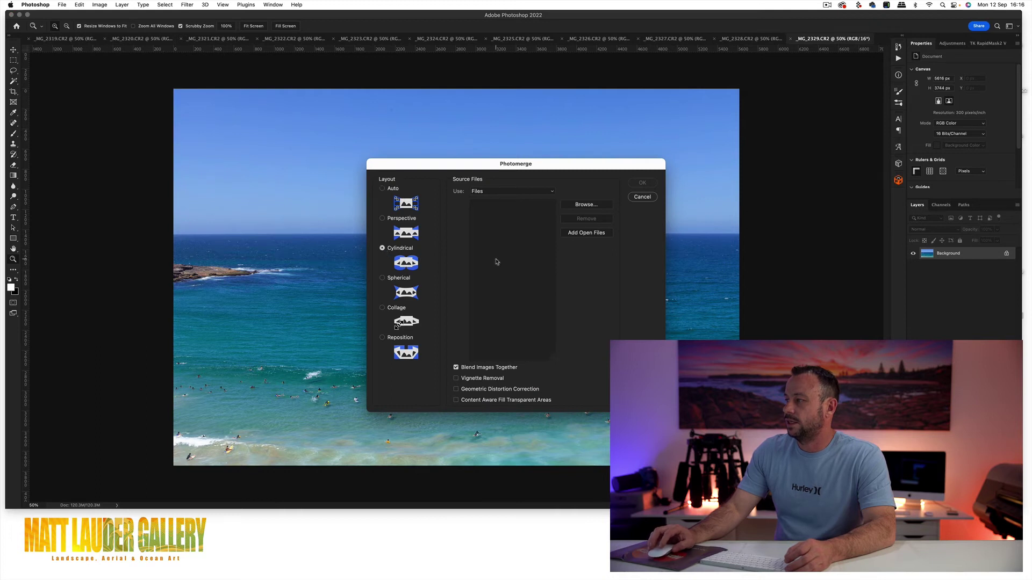
click(583, 235)
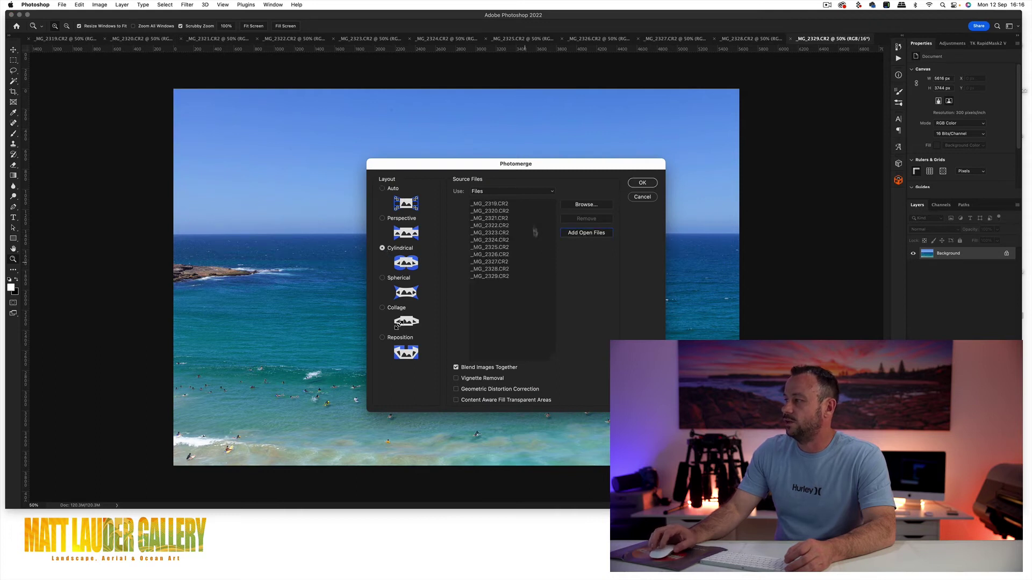
click(640, 183)
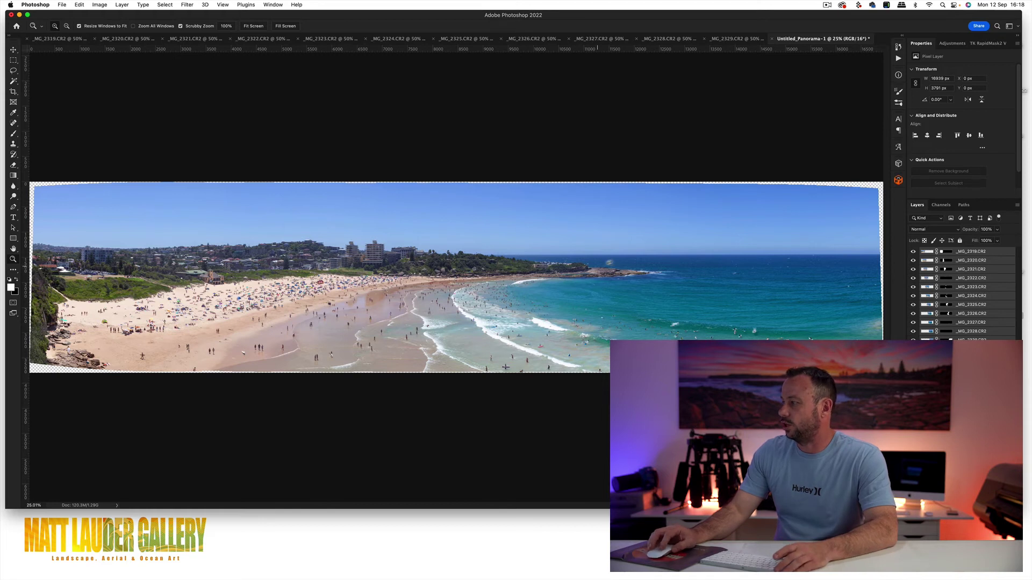
click(616, 261)
click(617, 261)
drag(616, 261, 587, 262)
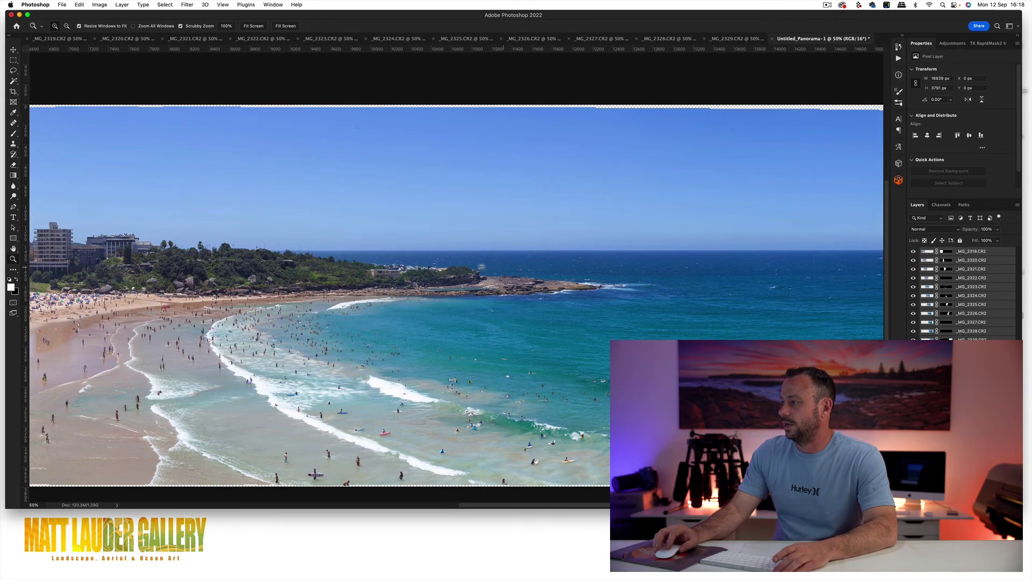
click(507, 263)
click(563, 264)
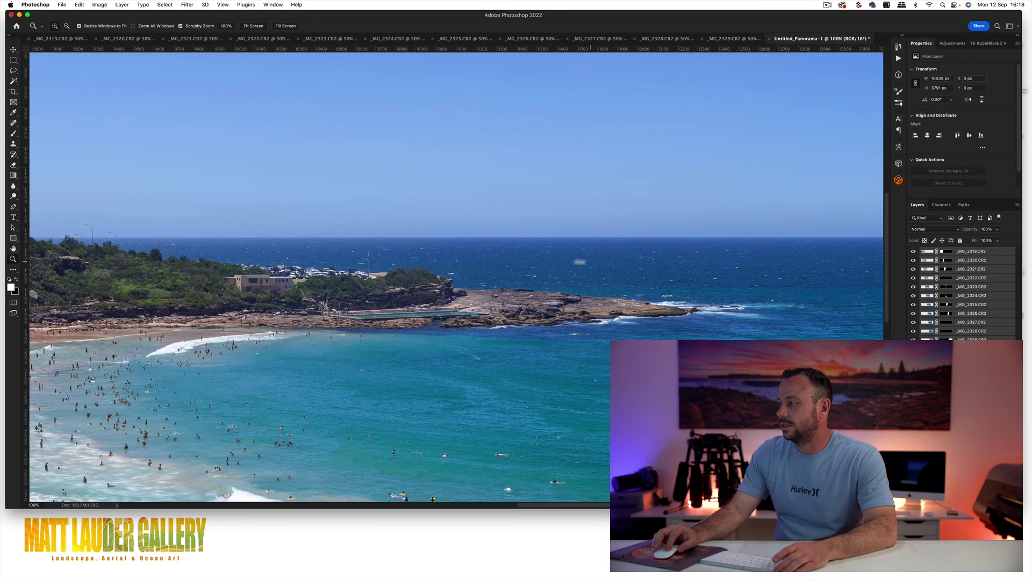
drag(579, 261, 279, 264)
drag(631, 269, 526, 267)
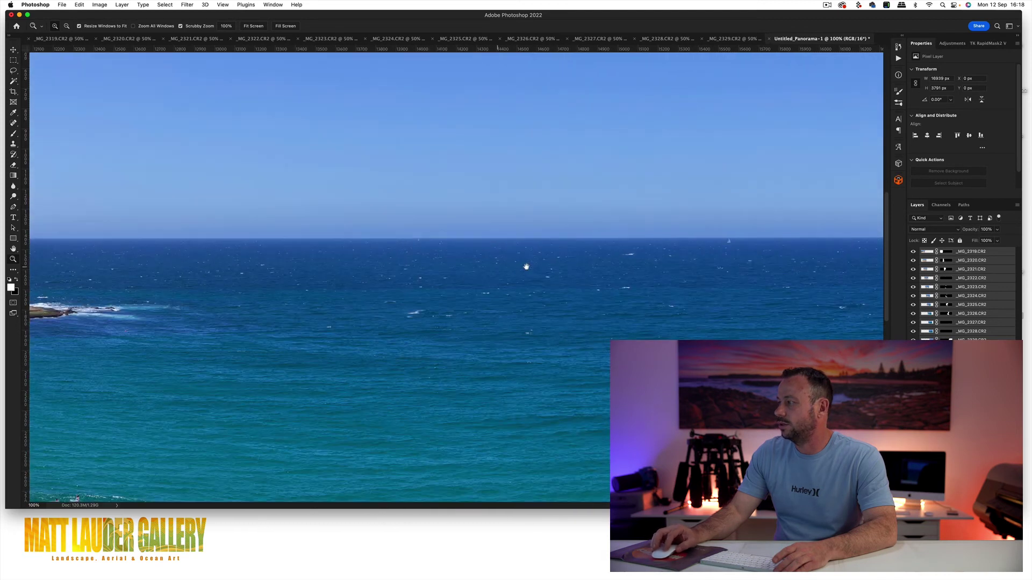
alt+click(526, 267)
alt+click(516, 268)
alt+click(508, 268)
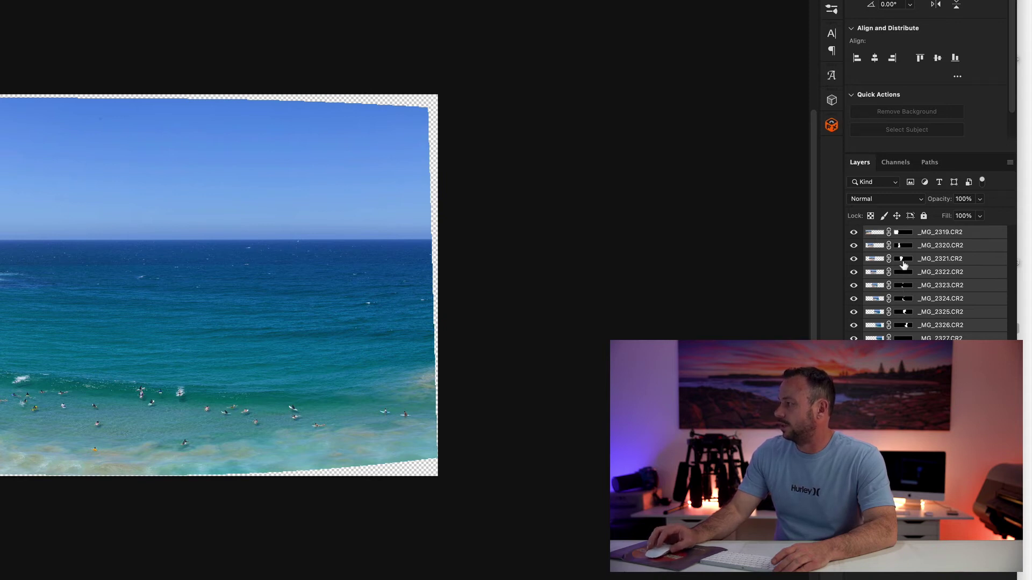
drag(13, 251, 441, 256)
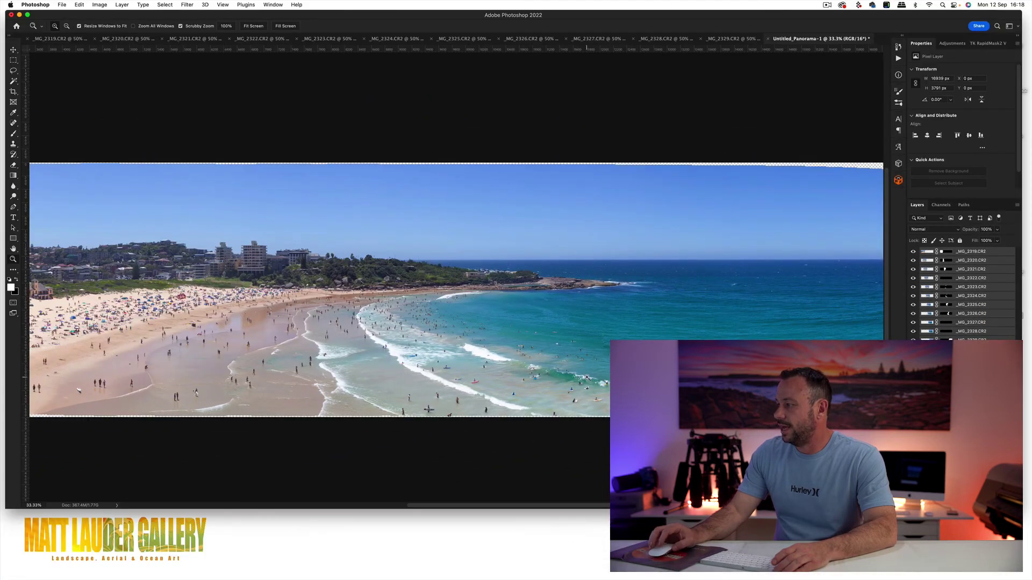
click(553, 367)
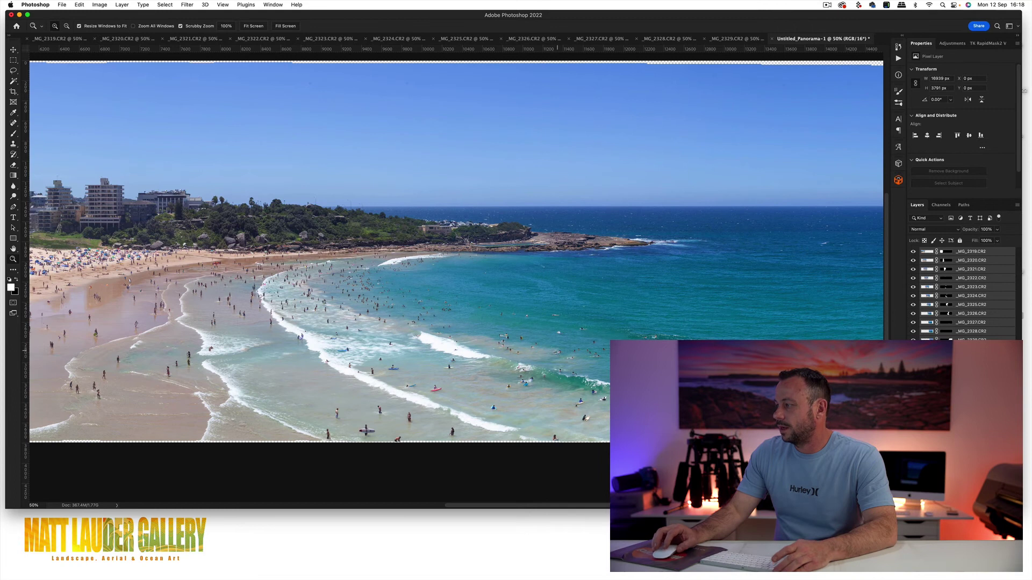
alt+click(551, 370)
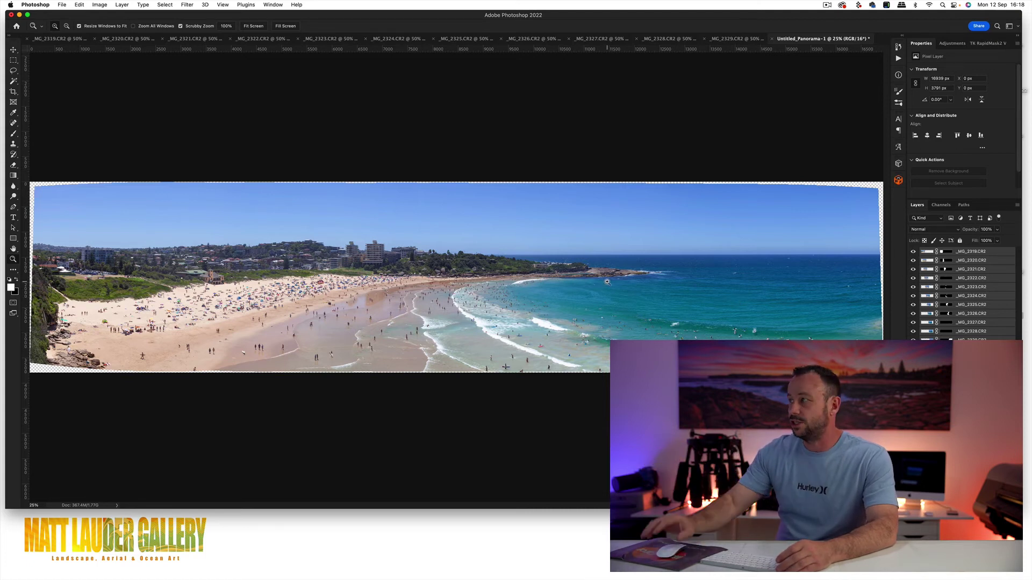
Close the stitched panorama and the _MG_2326 frame without saving.
click(773, 39)
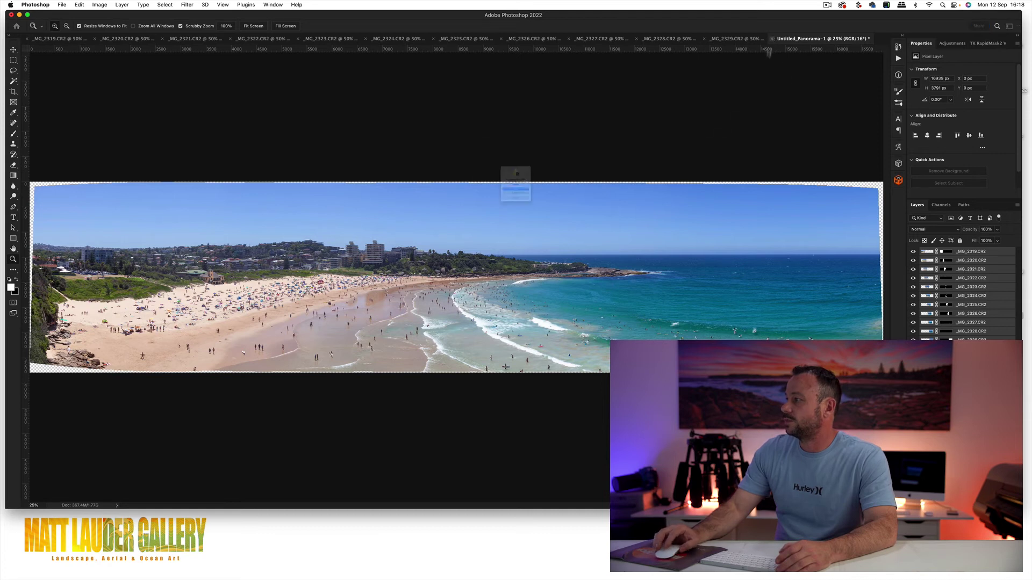
click(546, 216)
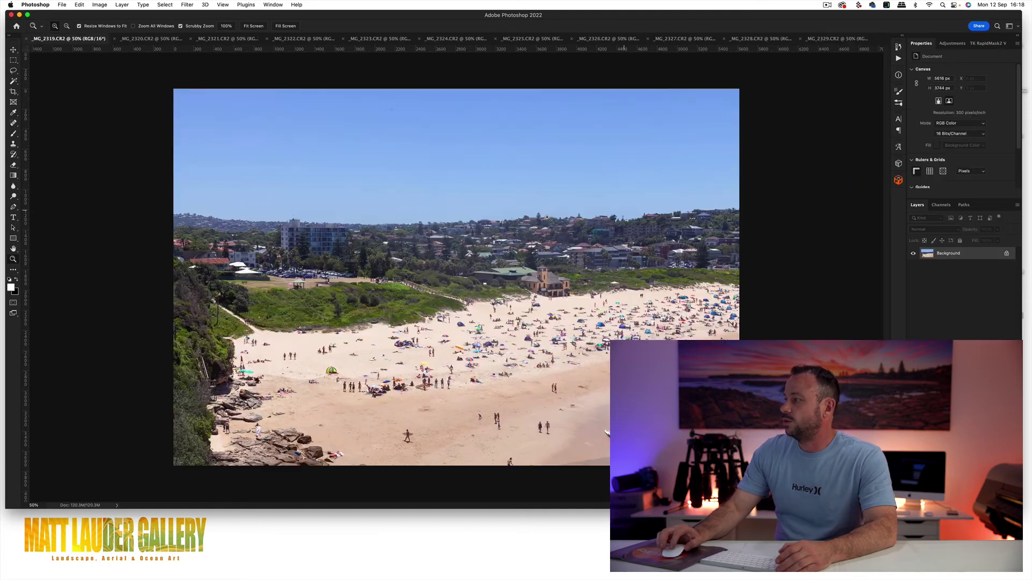
click(845, 39)
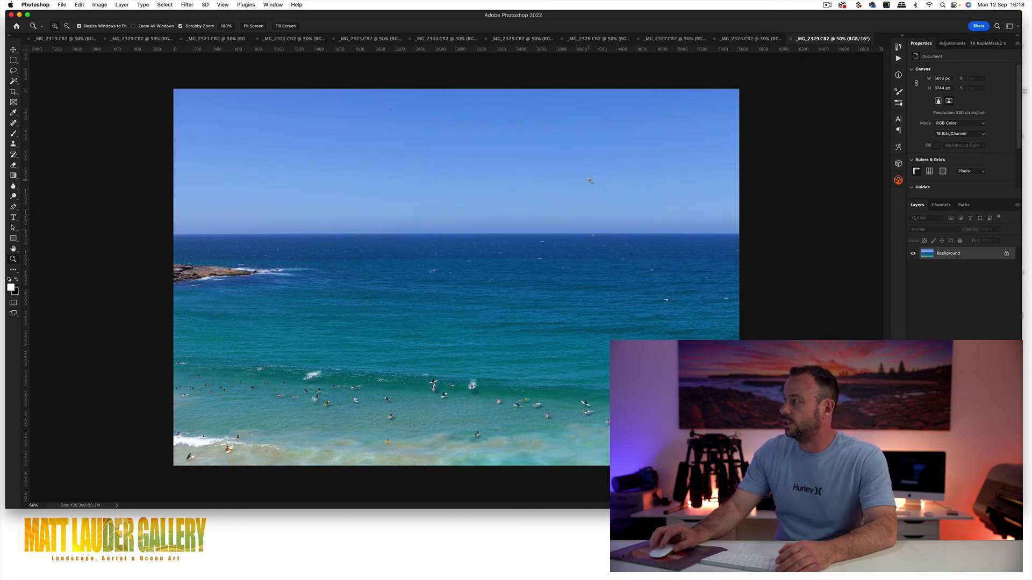
click(751, 39)
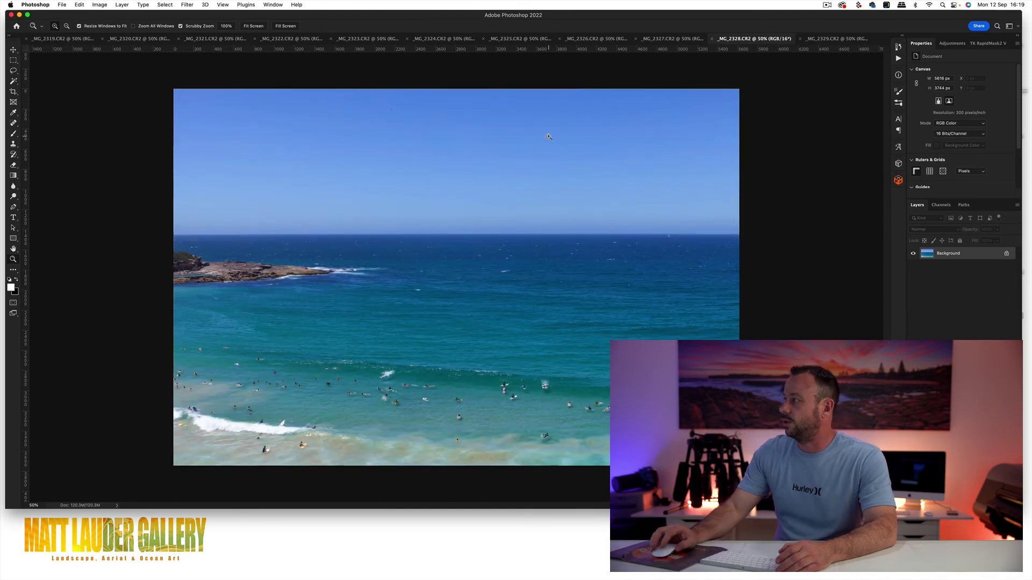
click(674, 41)
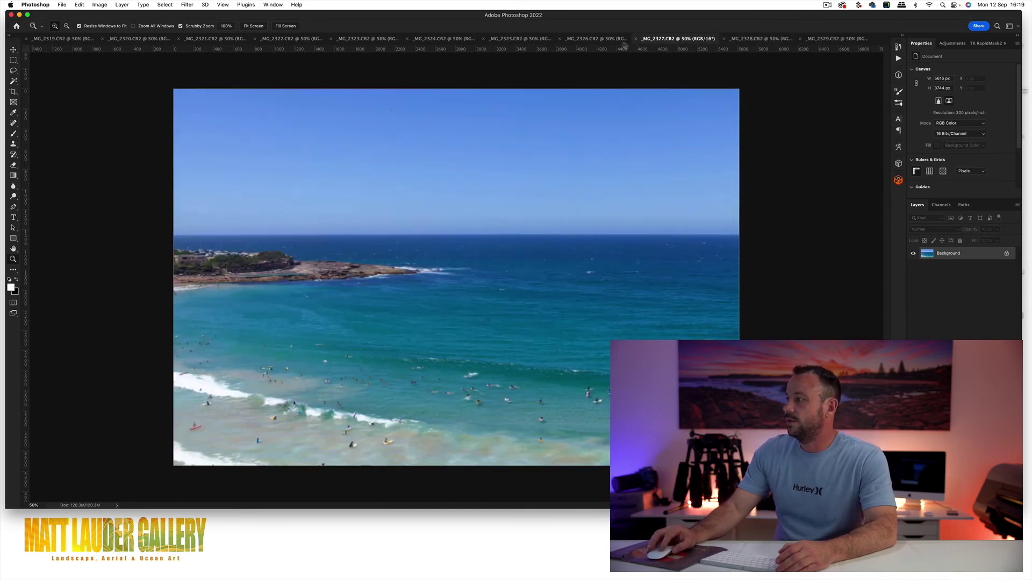
click(599, 41)
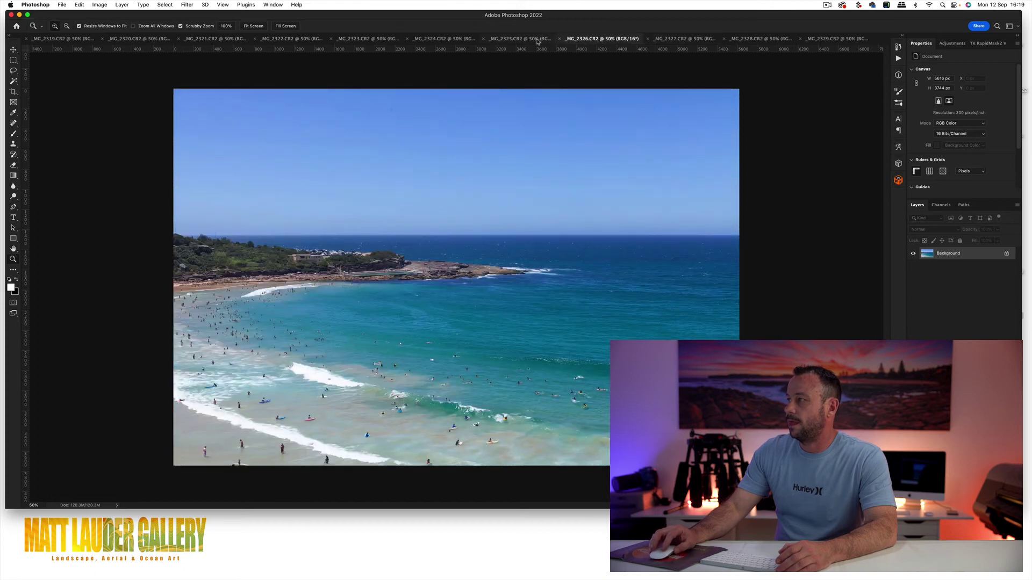
click(558, 40)
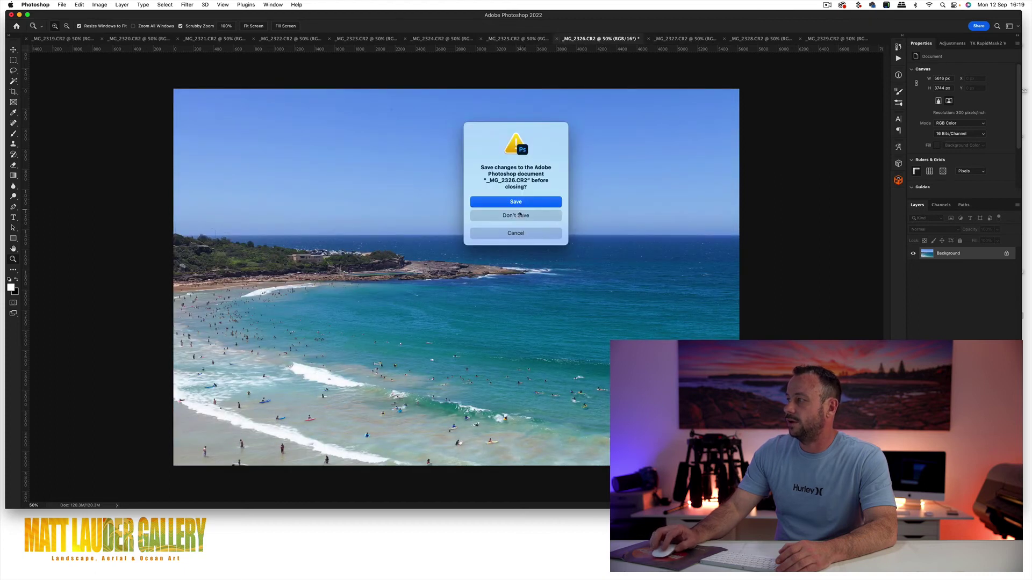
click(520, 215)
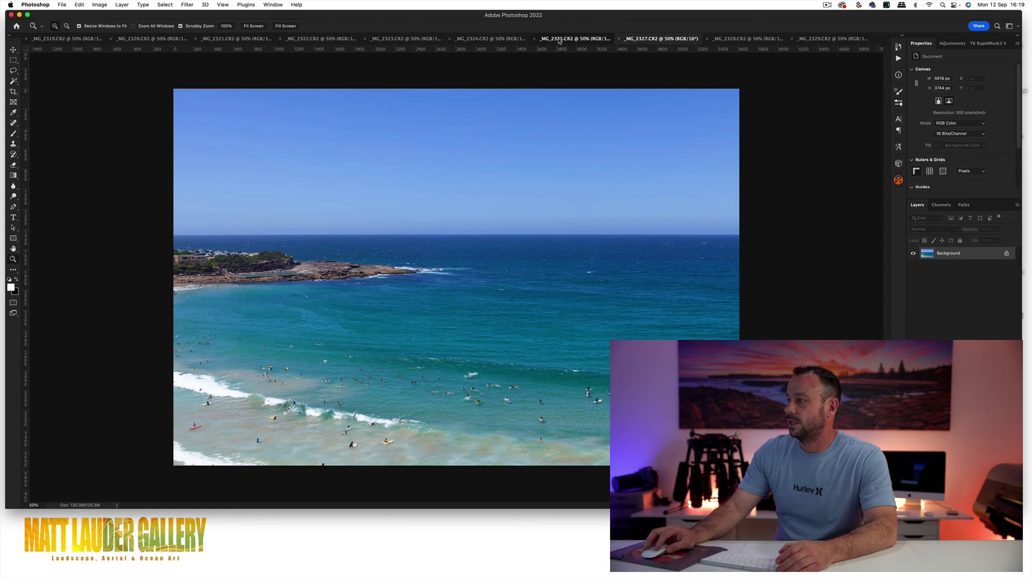
Compare neighbouring frames, then close the busy-beach _MG_2324 without saving.
click(559, 39)
click(663, 40)
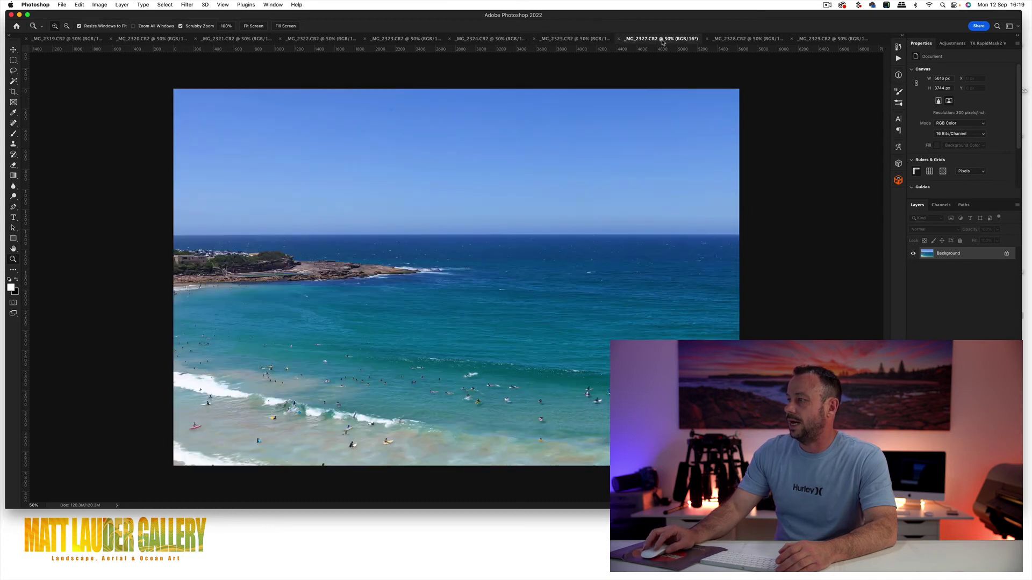
click(563, 42)
click(505, 41)
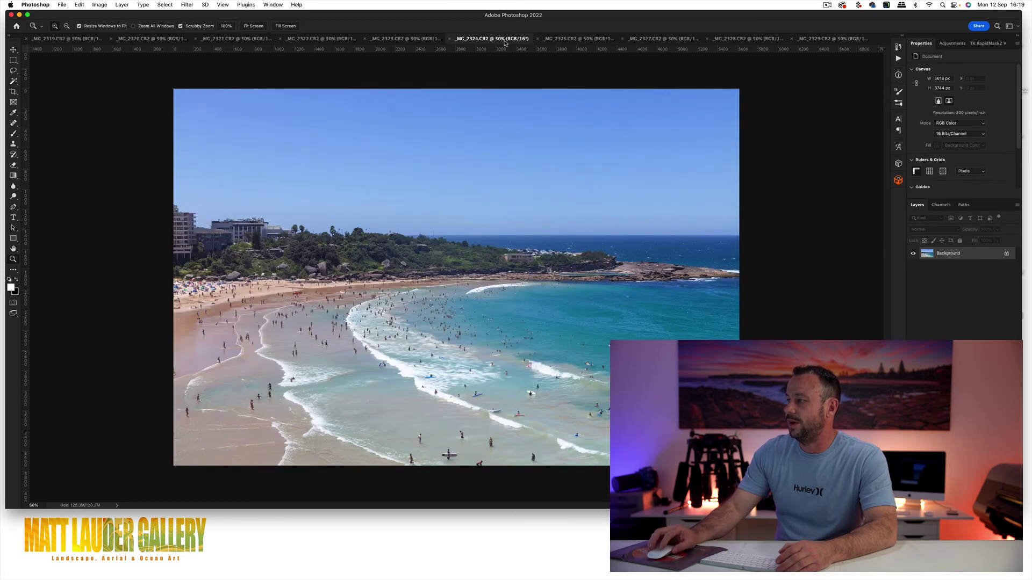
click(421, 42)
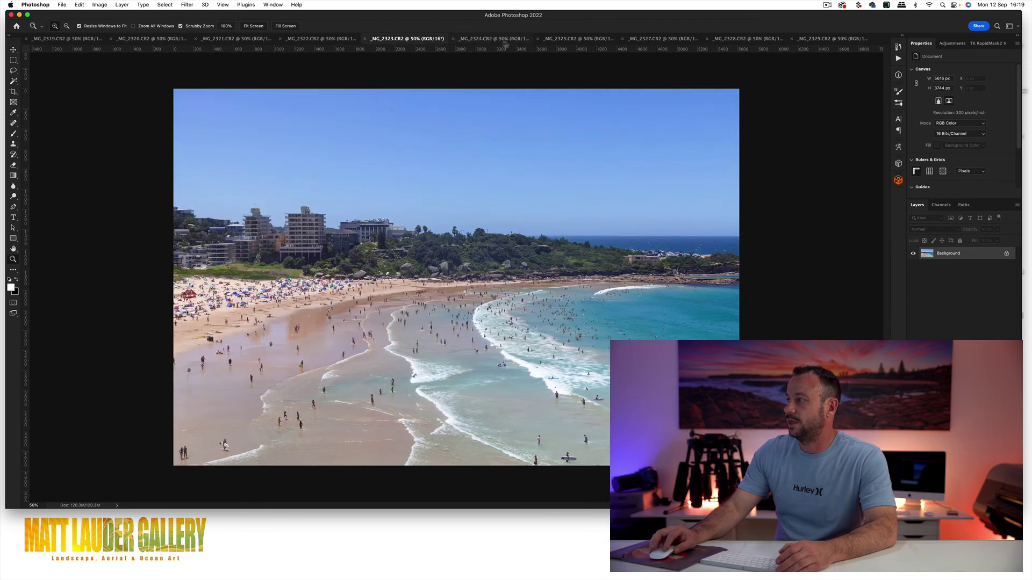
click(505, 41)
key(super+w)
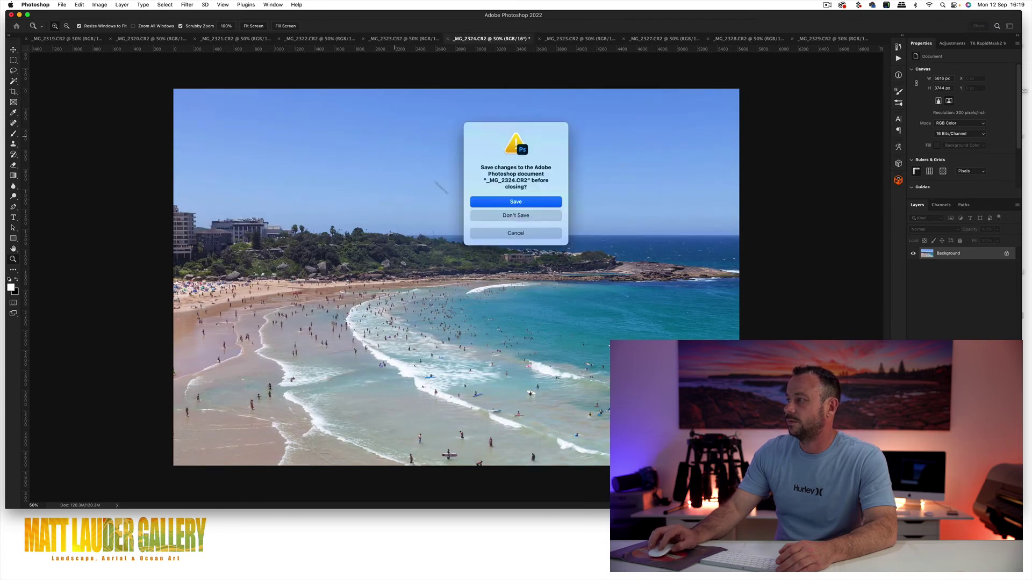
click(500, 216)
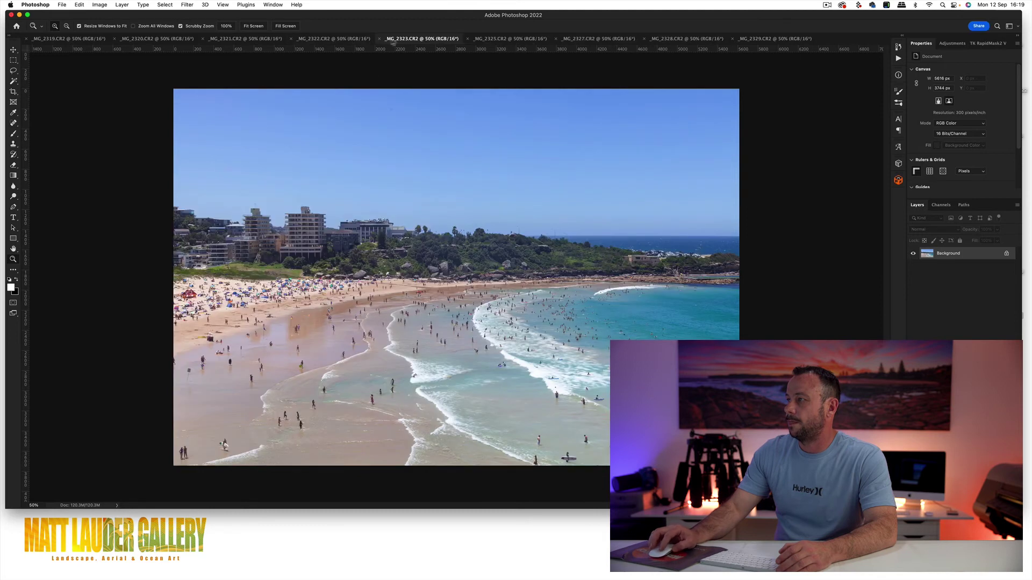
Check _MG_2322 against _MG_2323, then close _MG_2321 without saving.
click(340, 41)
click(438, 42)
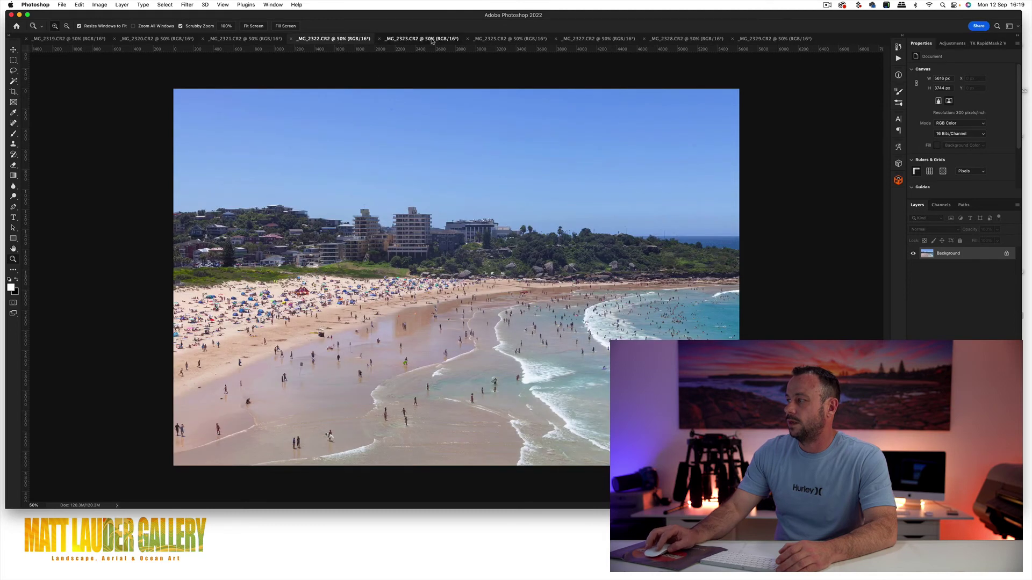
click(342, 41)
click(260, 41)
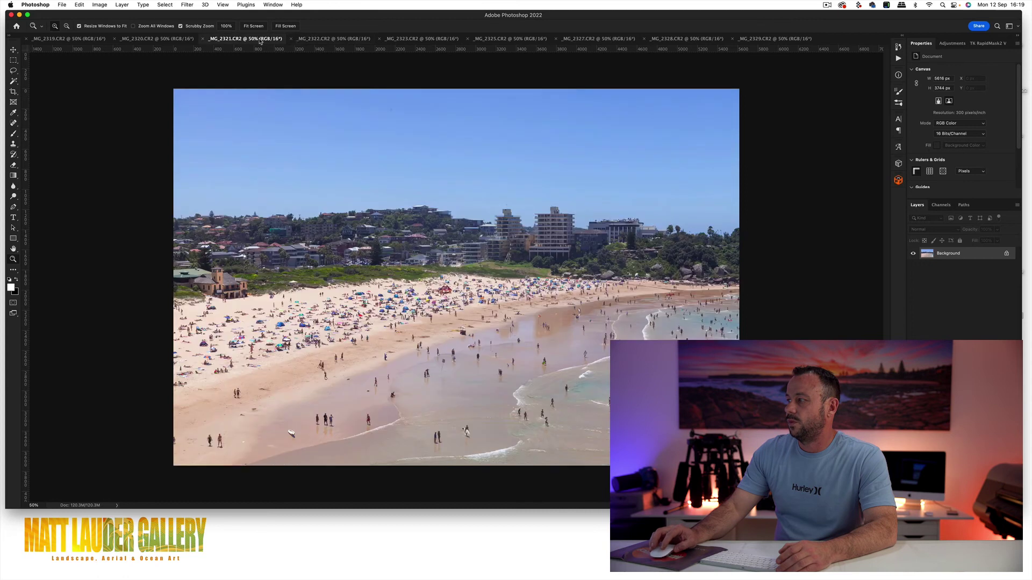
key(super+w)
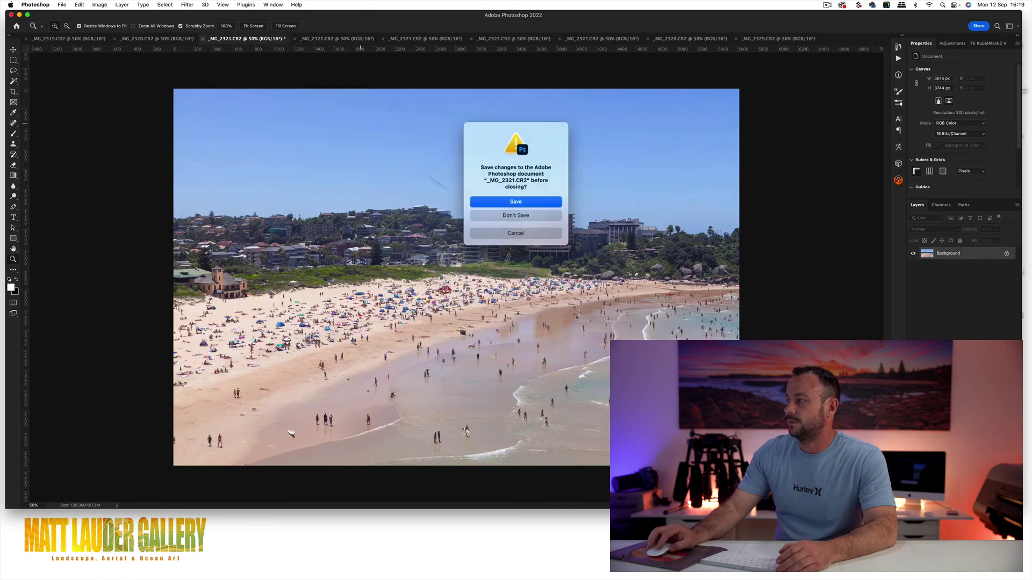
click(492, 216)
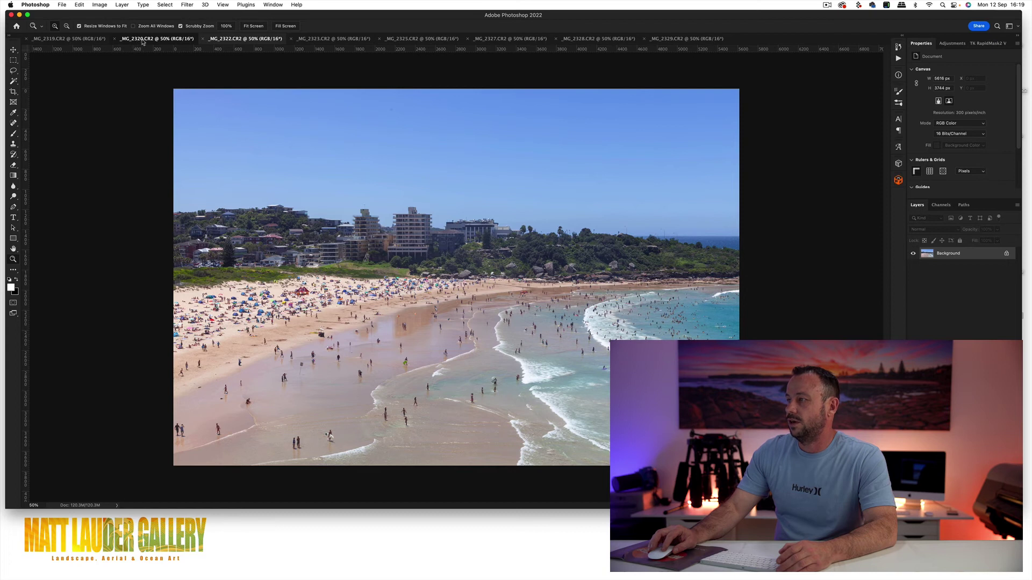
Review the remaining frames, ending on the curved-beach _MG_2325.
key(ctrl+shift+Tab)
key(ctrl+shift+Tab)
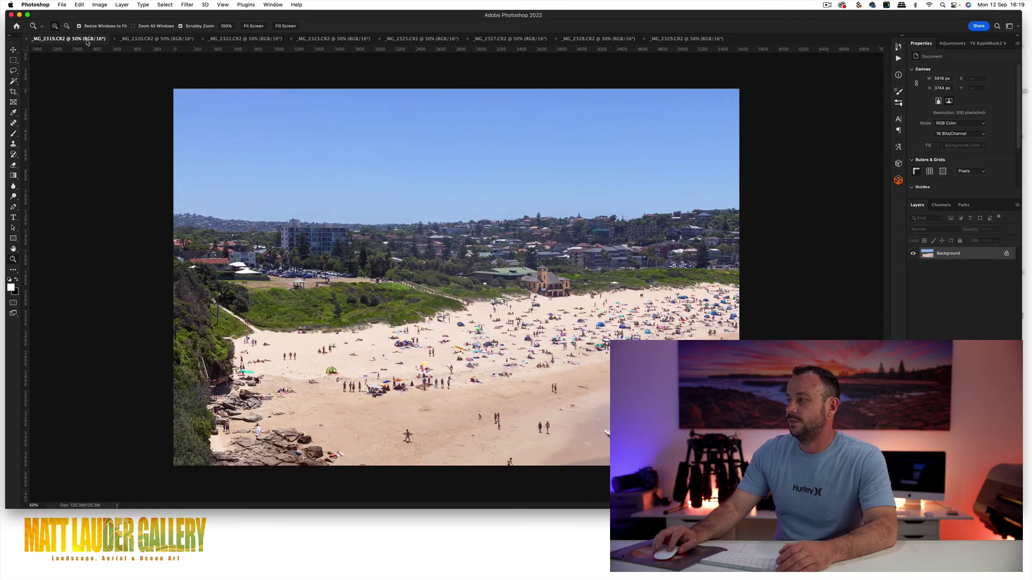
click(160, 41)
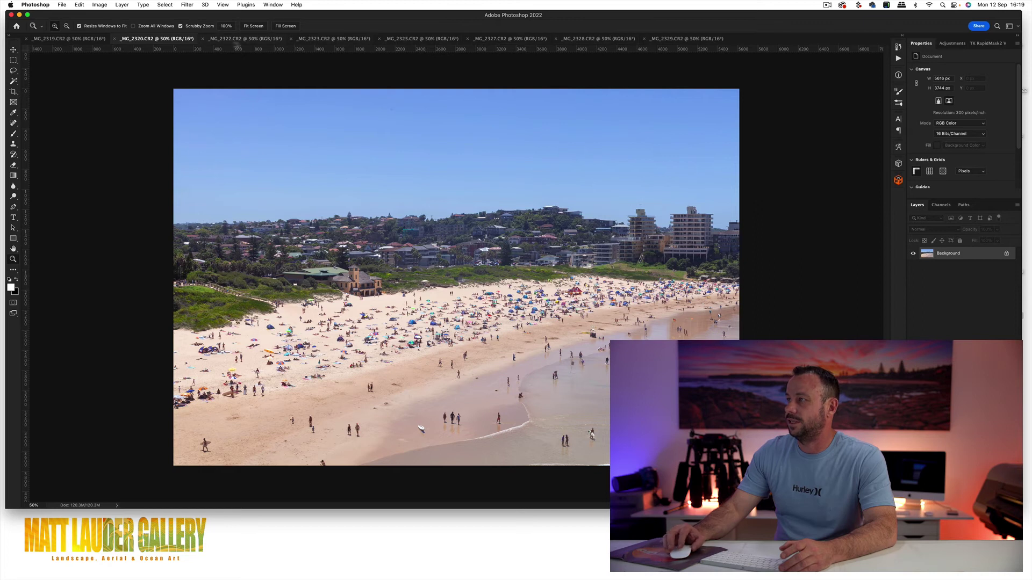
click(255, 39)
click(320, 39)
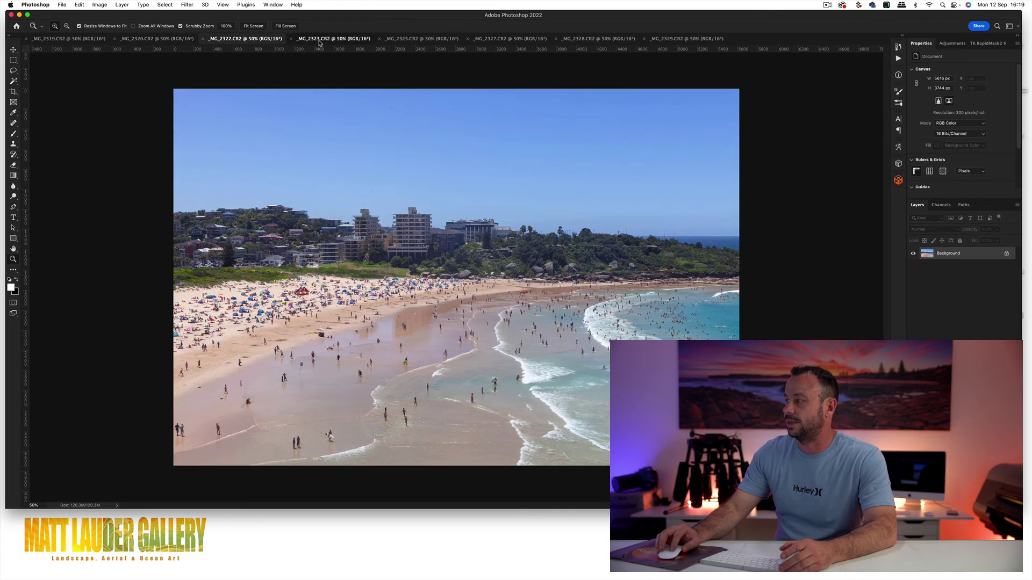
click(409, 39)
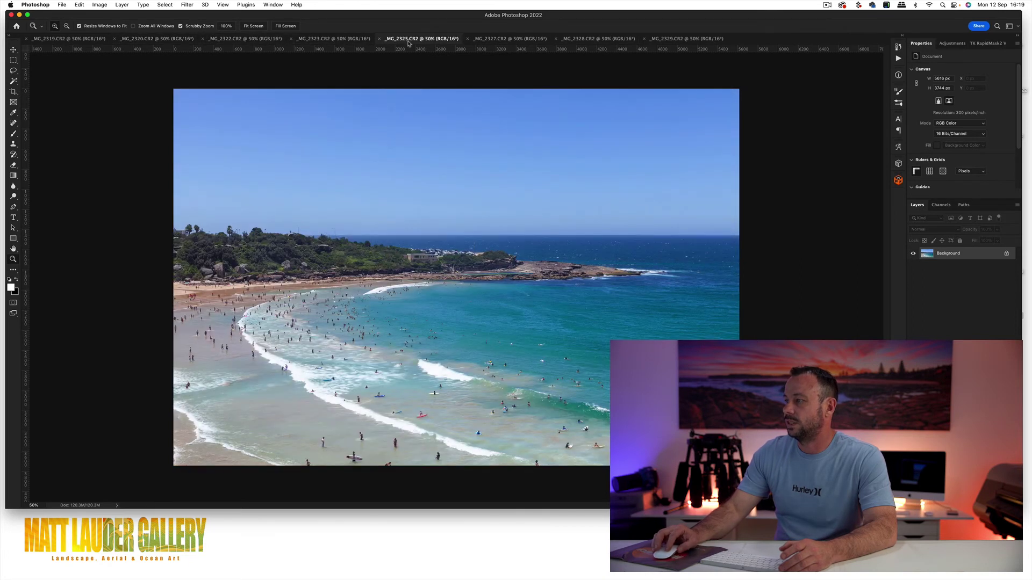
click(318, 39)
click(411, 42)
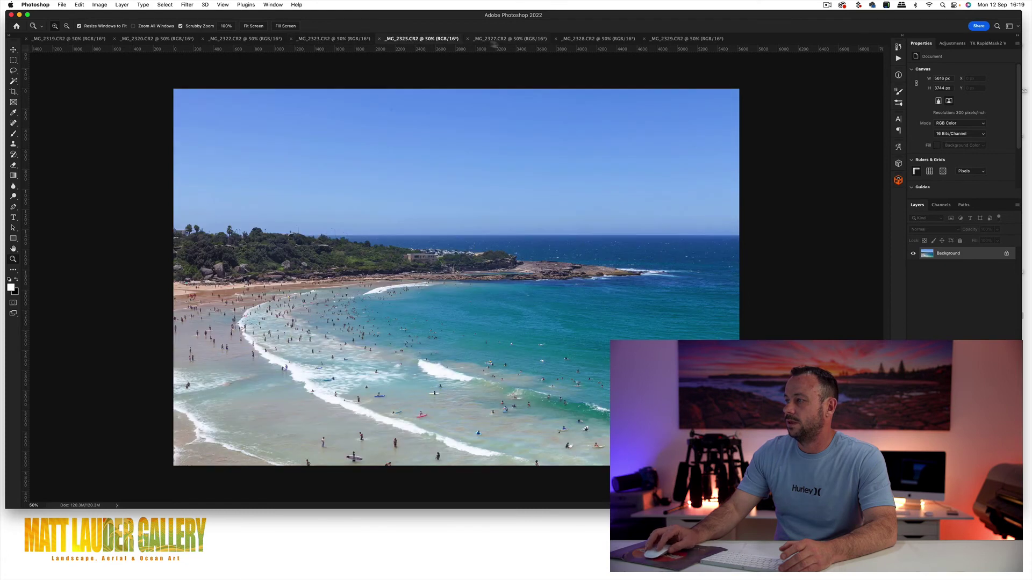
click(500, 41)
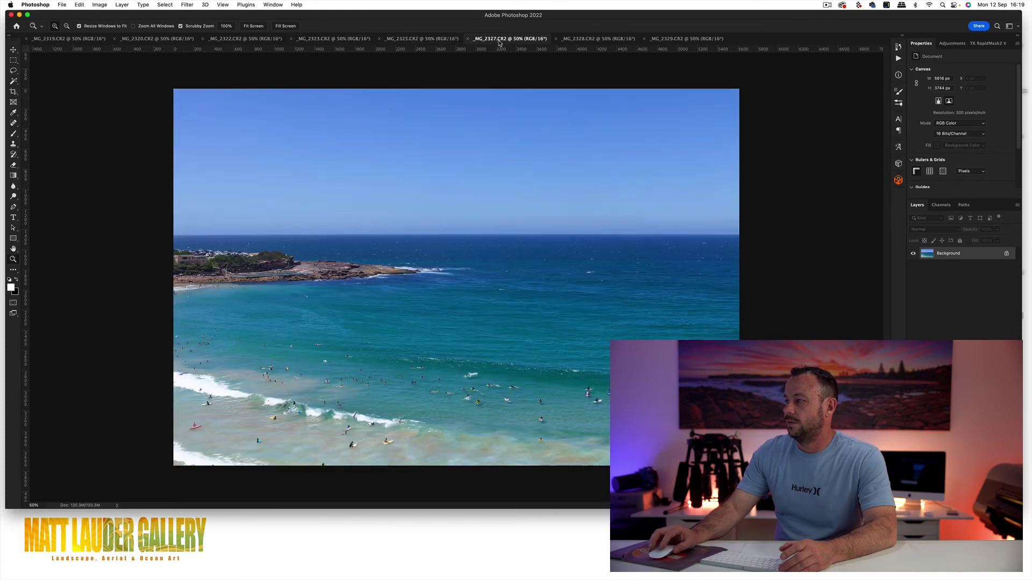
click(584, 42)
click(416, 40)
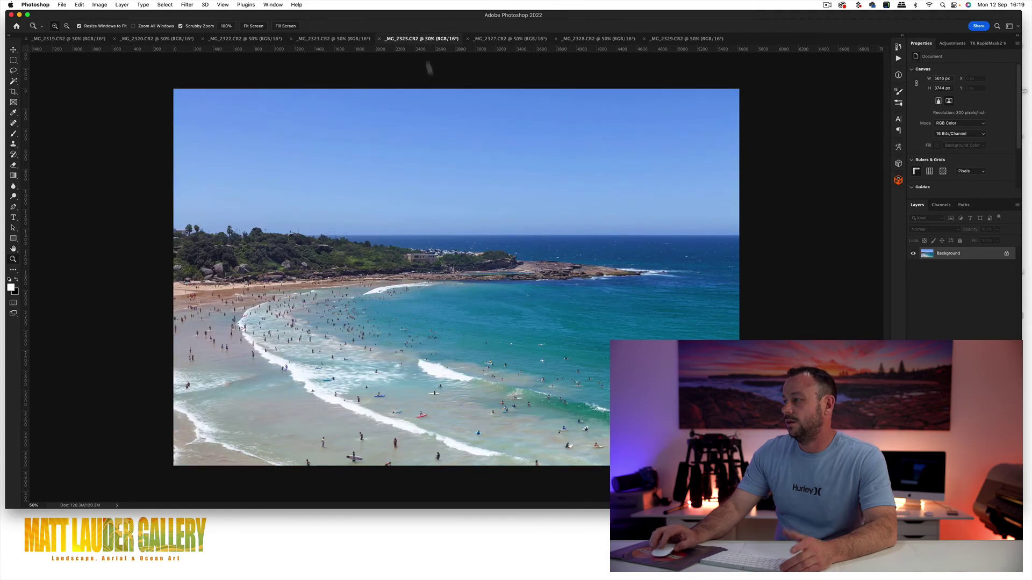
Run Photomerge Cylindrical on the eight open frames to create a new panorama.
click(61, 5)
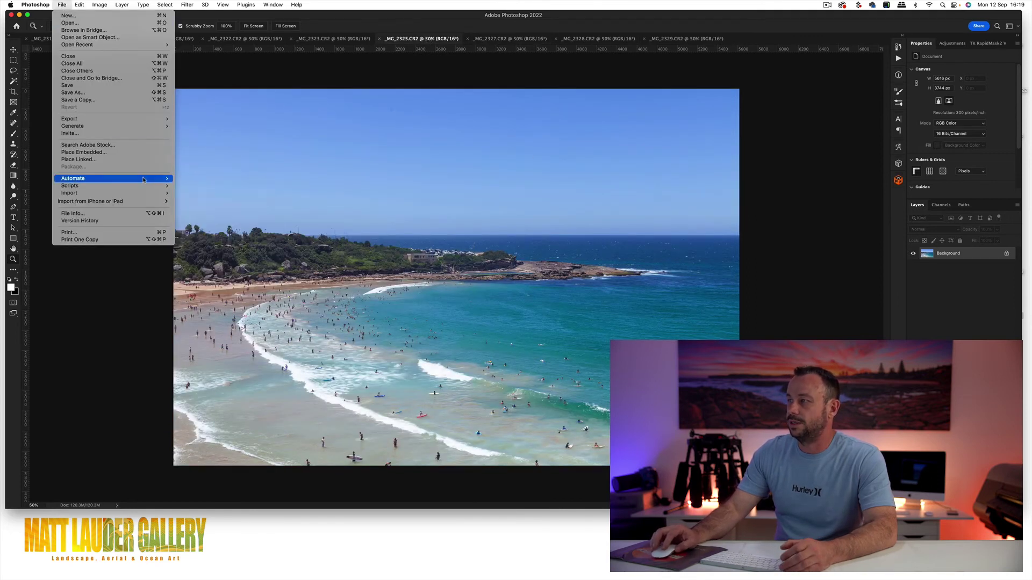
mouse_move(134, 178)
click(206, 292)
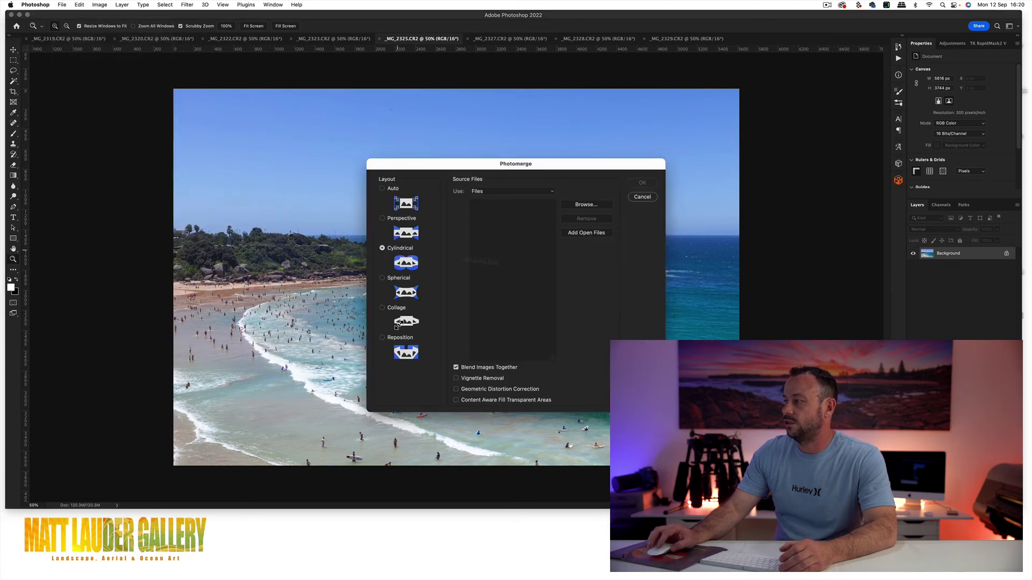
click(573, 237)
click(645, 183)
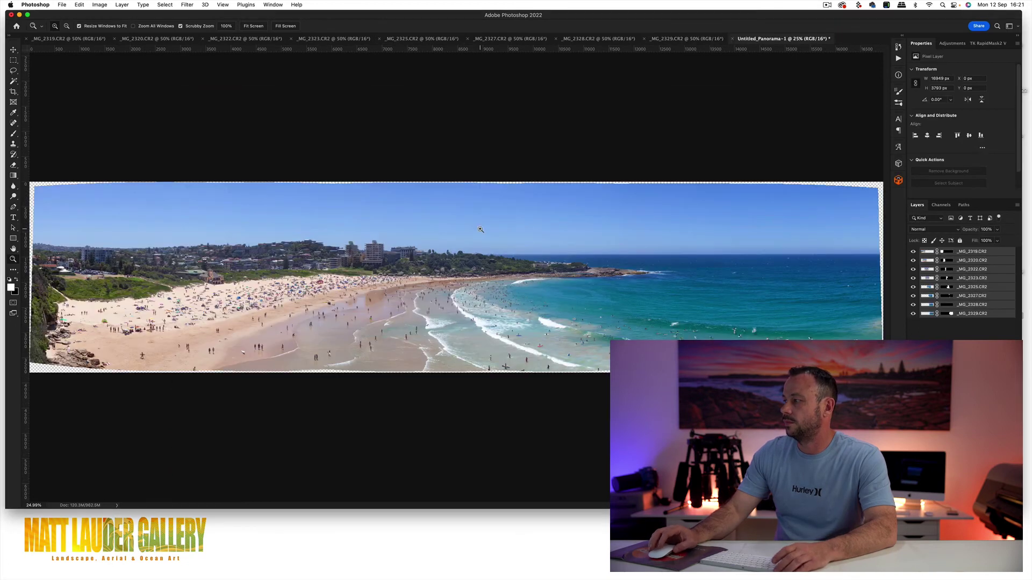
Zoom between 33.3% and 50% and pan across the panorama to check blending.
click(690, 304)
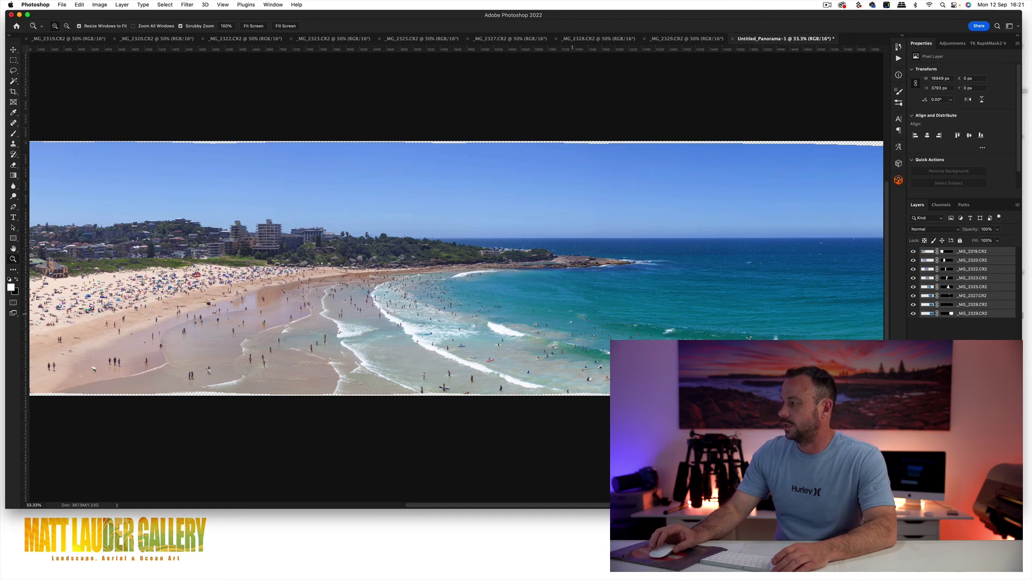
click(608, 322)
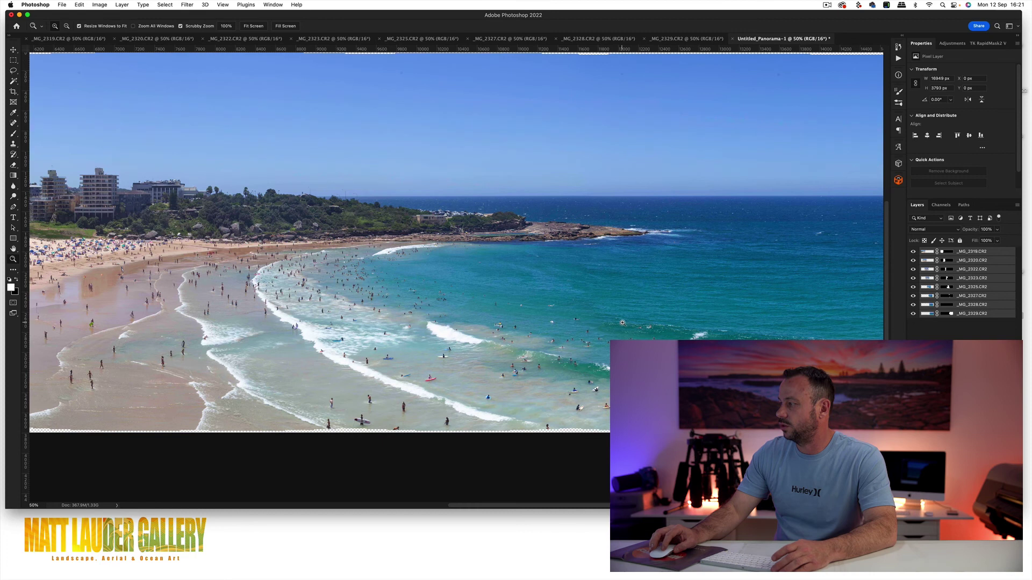
alt+click(622, 323)
drag(741, 264, 634, 265)
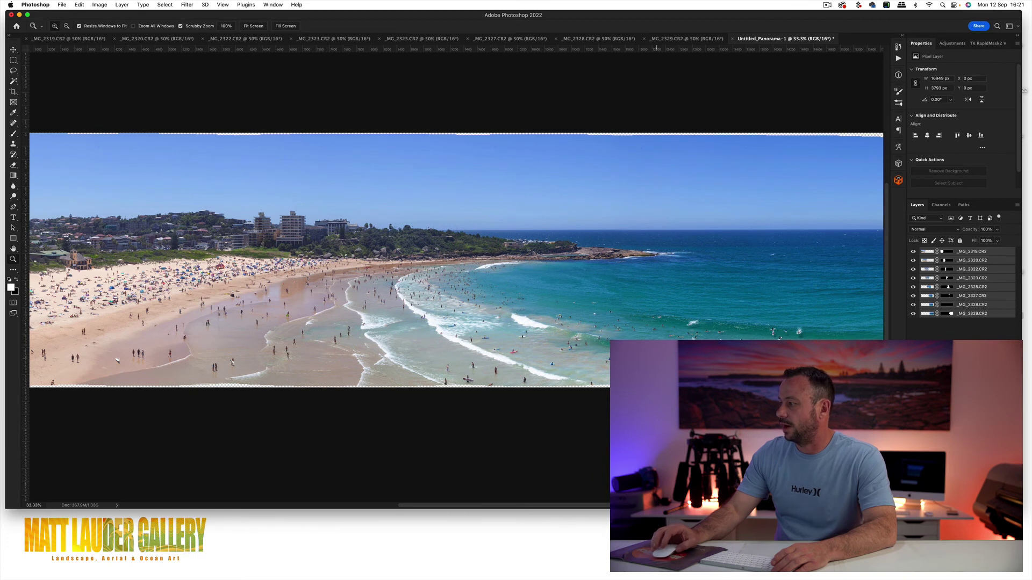
drag(475, 285, 631, 288)
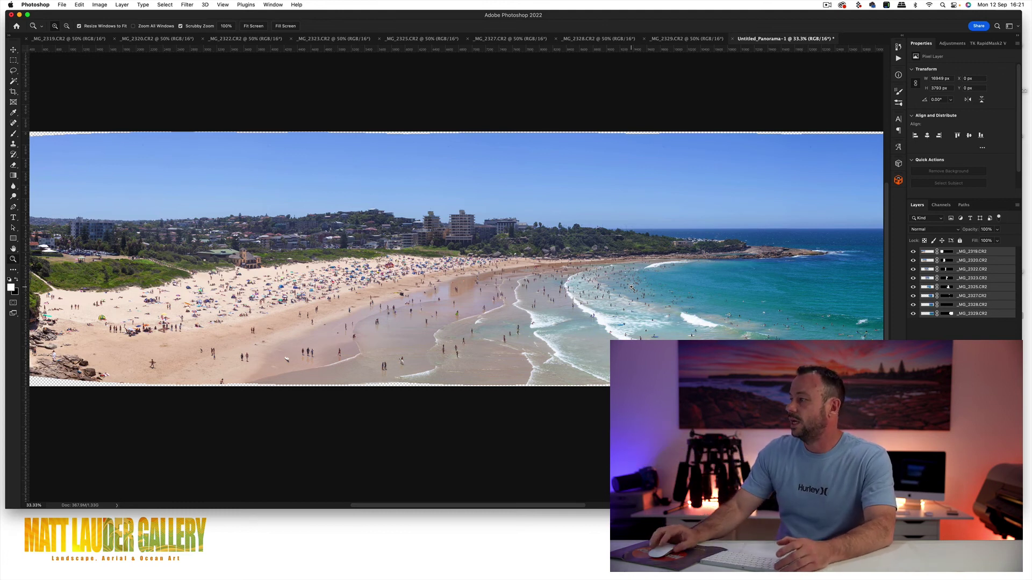
scroll(621, 284, right, 10)
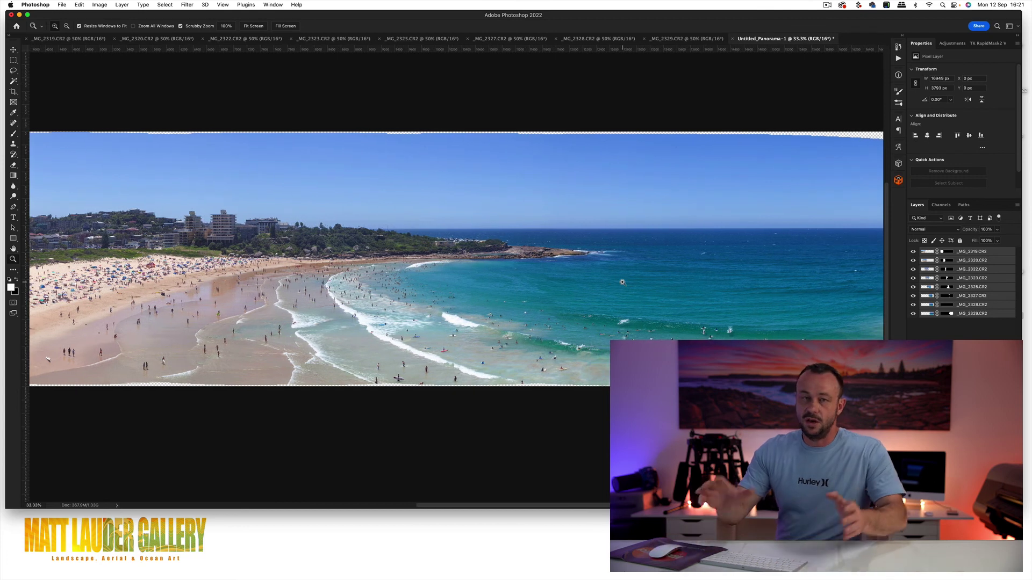